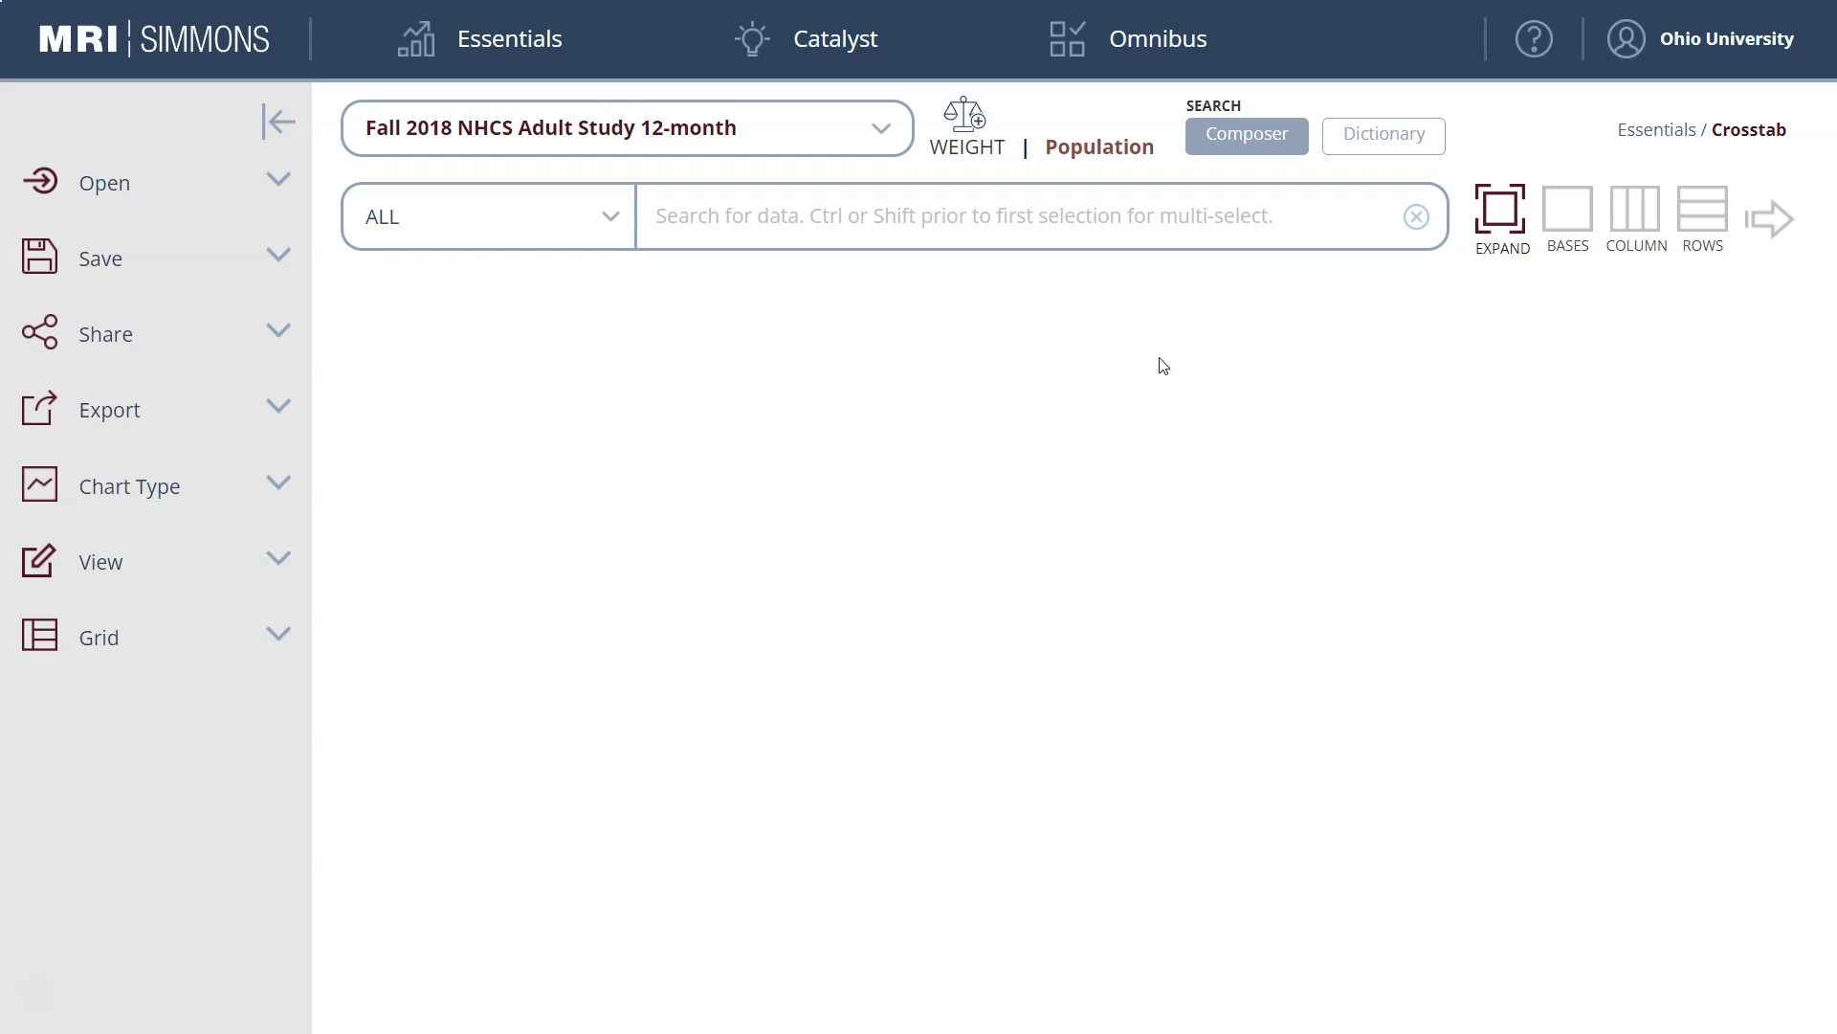
# Search for nascar within Entertainment/Leisure and add the Very Interested answer of Any NASCAR, Sports Interest-Last 12 Months, as a column
pyautogui.click(791, 213)
pyautogui.write('nascar')
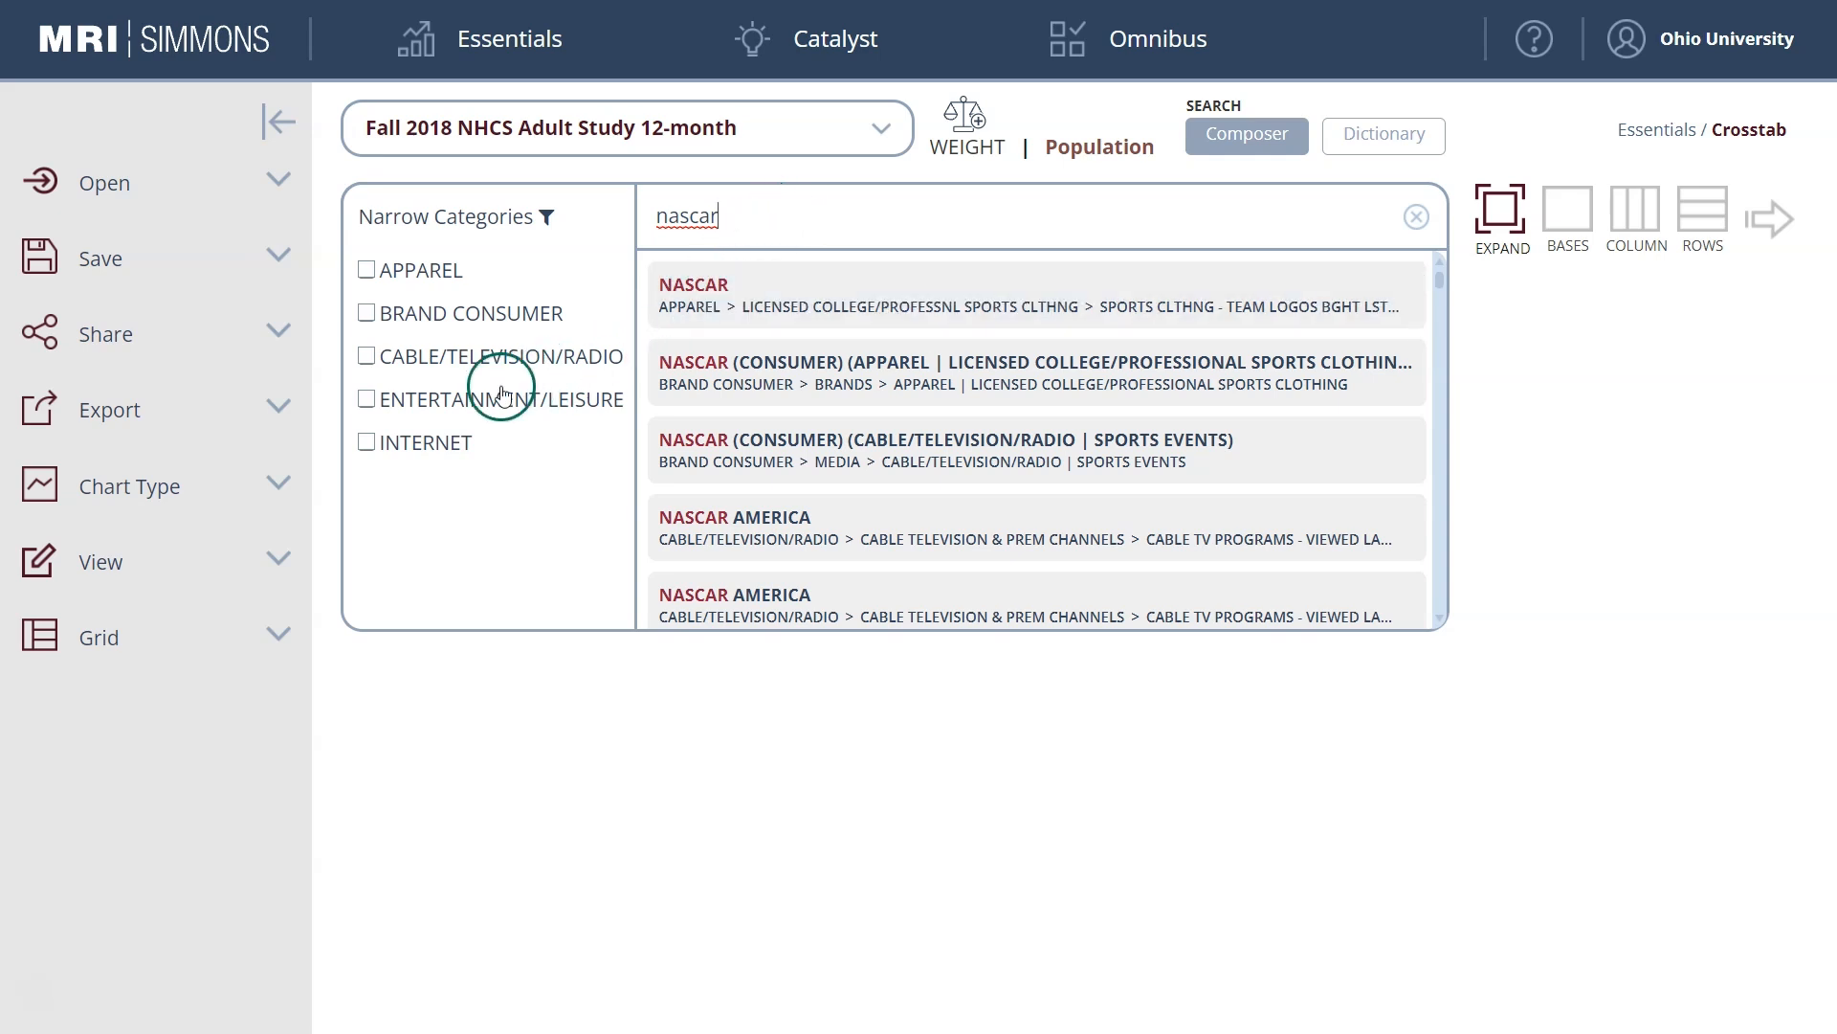
pyautogui.click(457, 402)
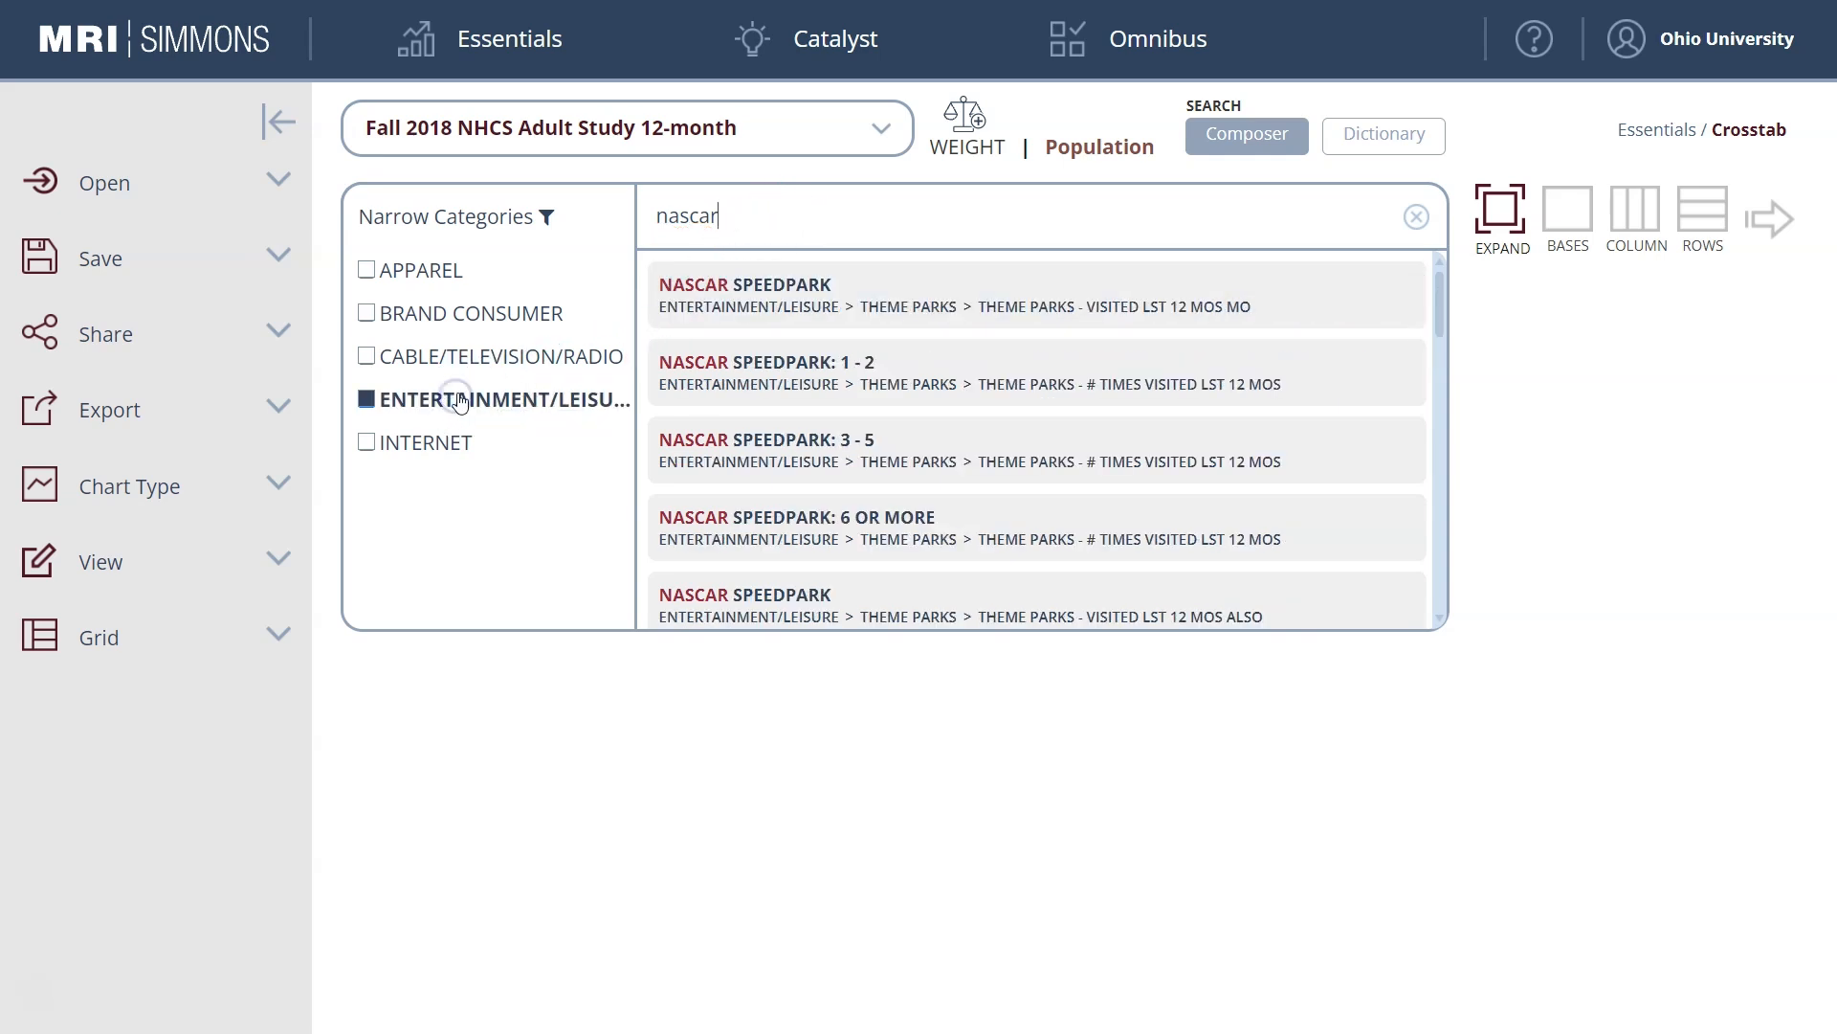
pyautogui.scroll(-3, 756, 392)
pyautogui.scroll(-1, 777, 389)
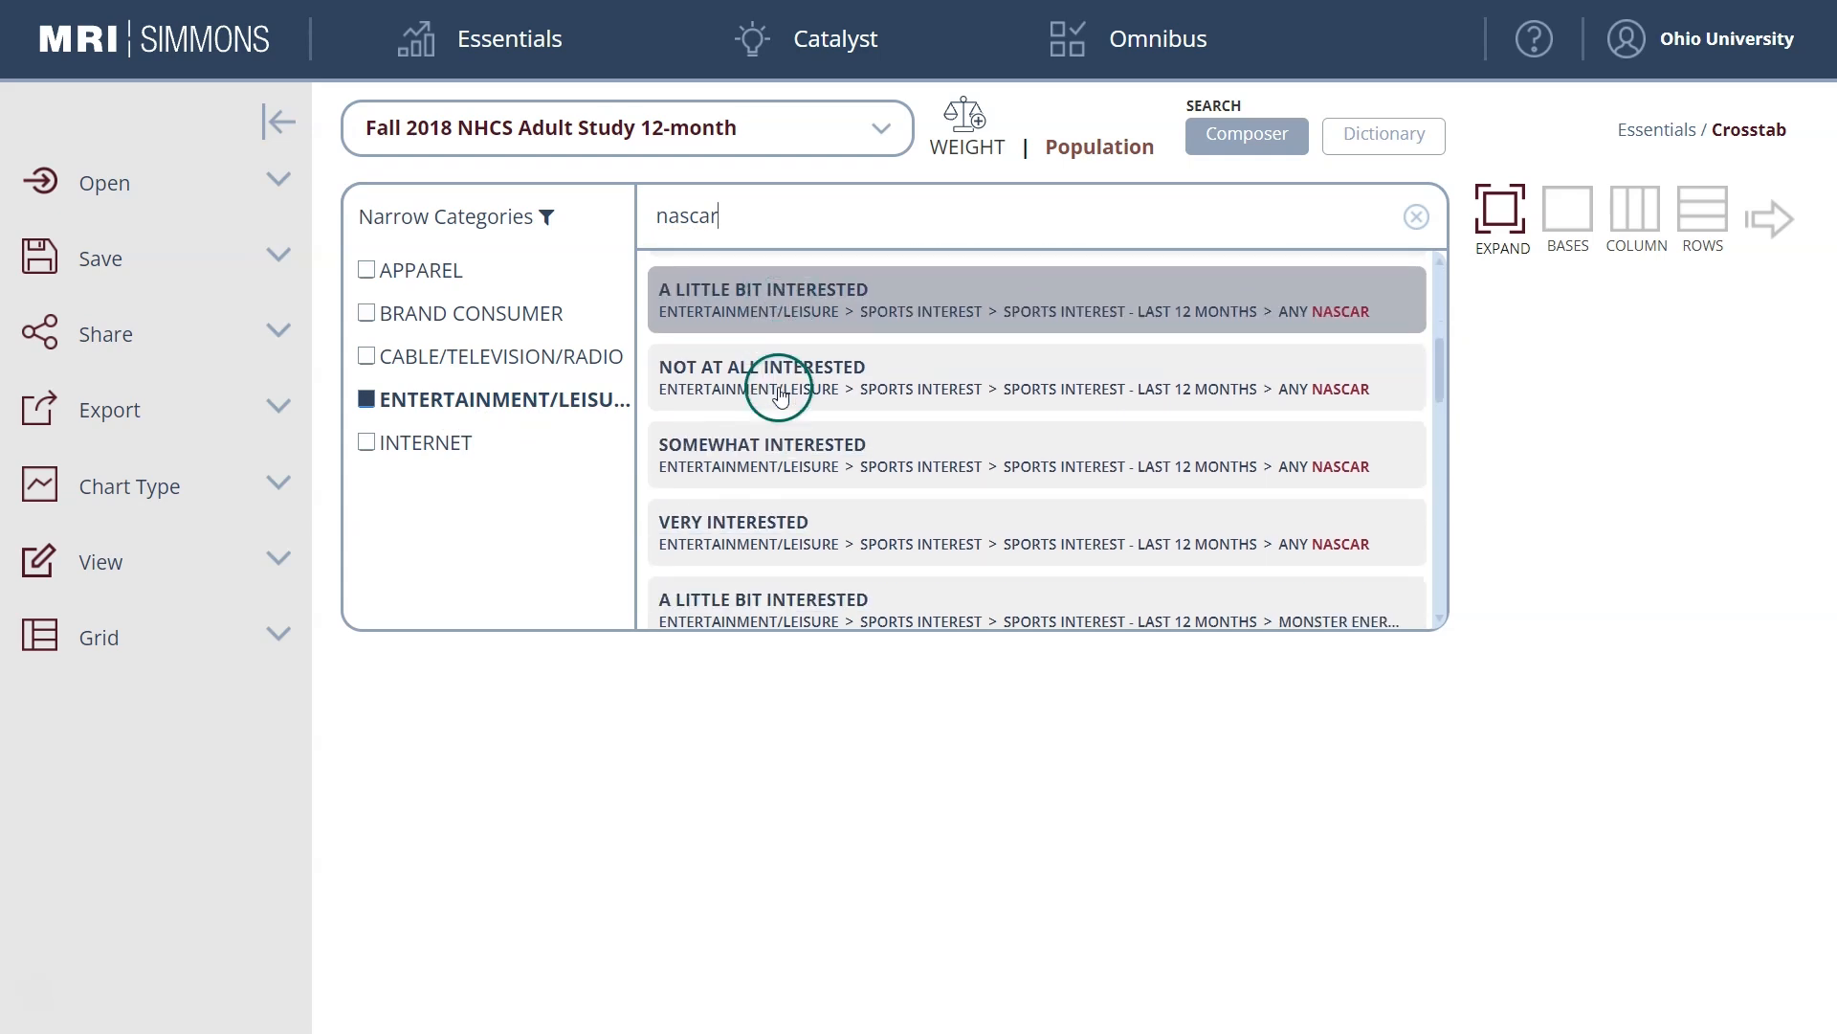
pyautogui.click(764, 538)
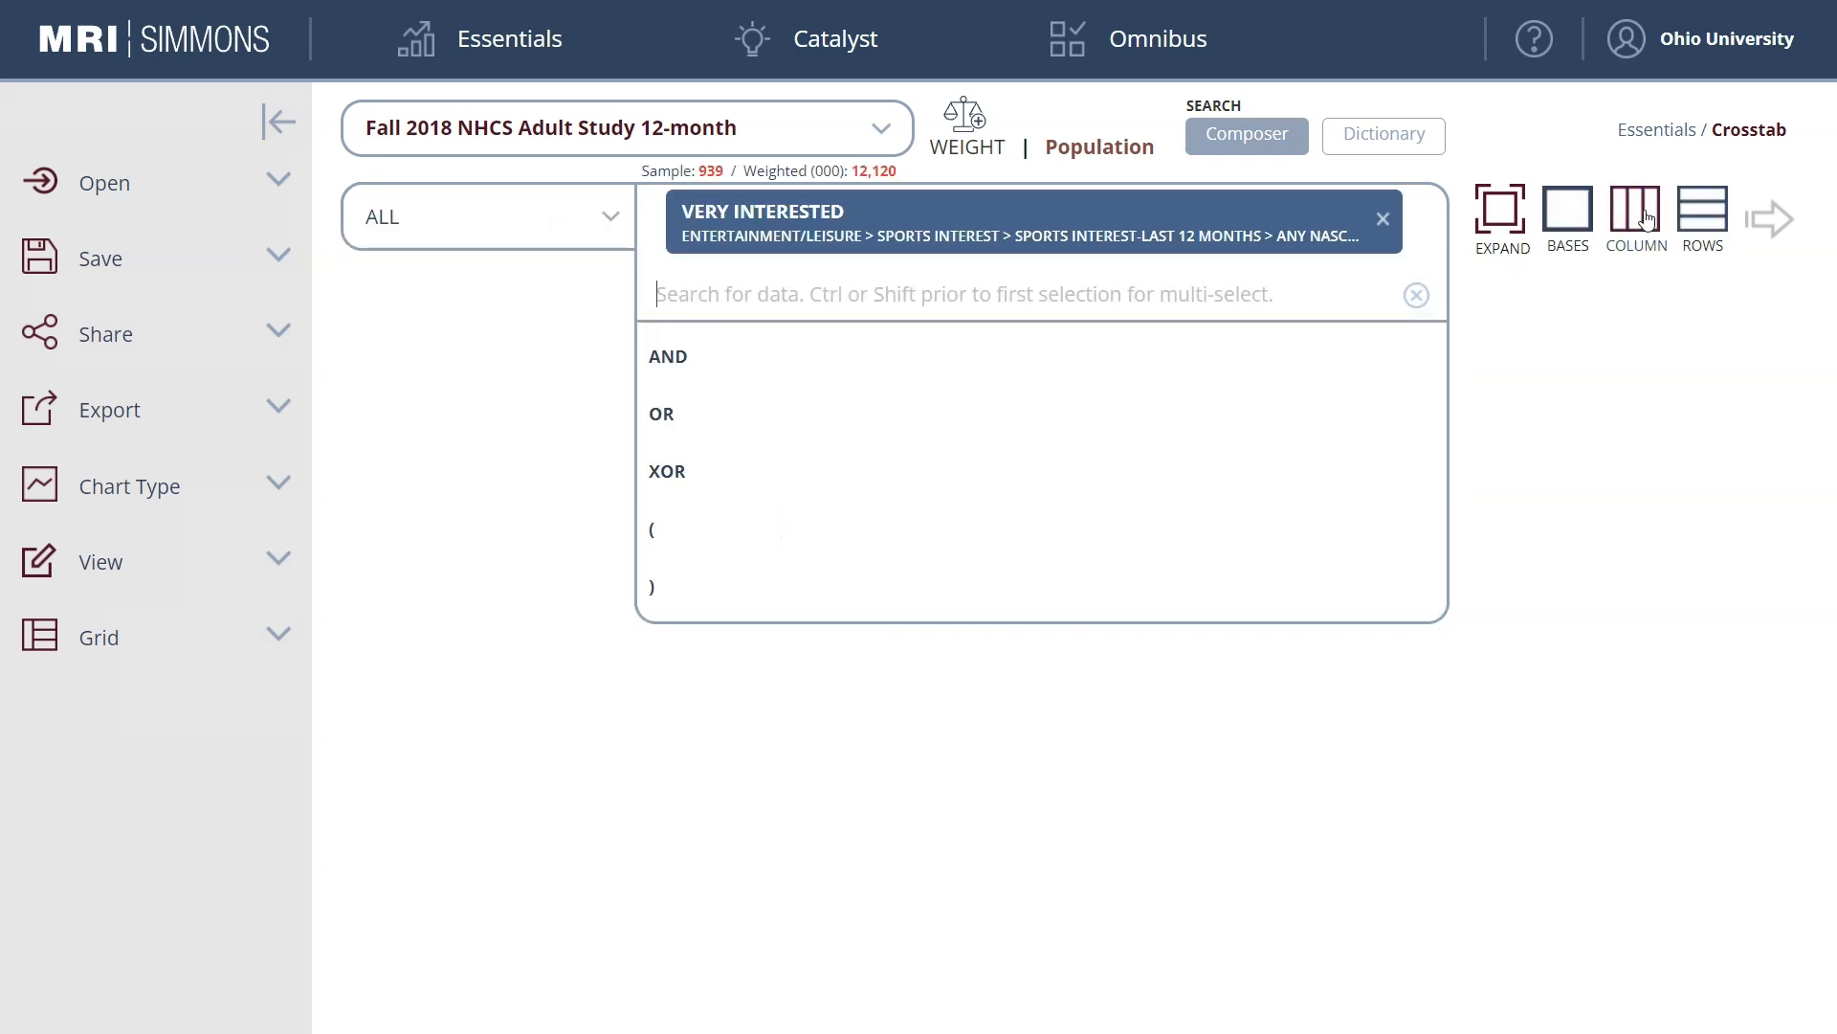
pyautogui.click(1642, 218)
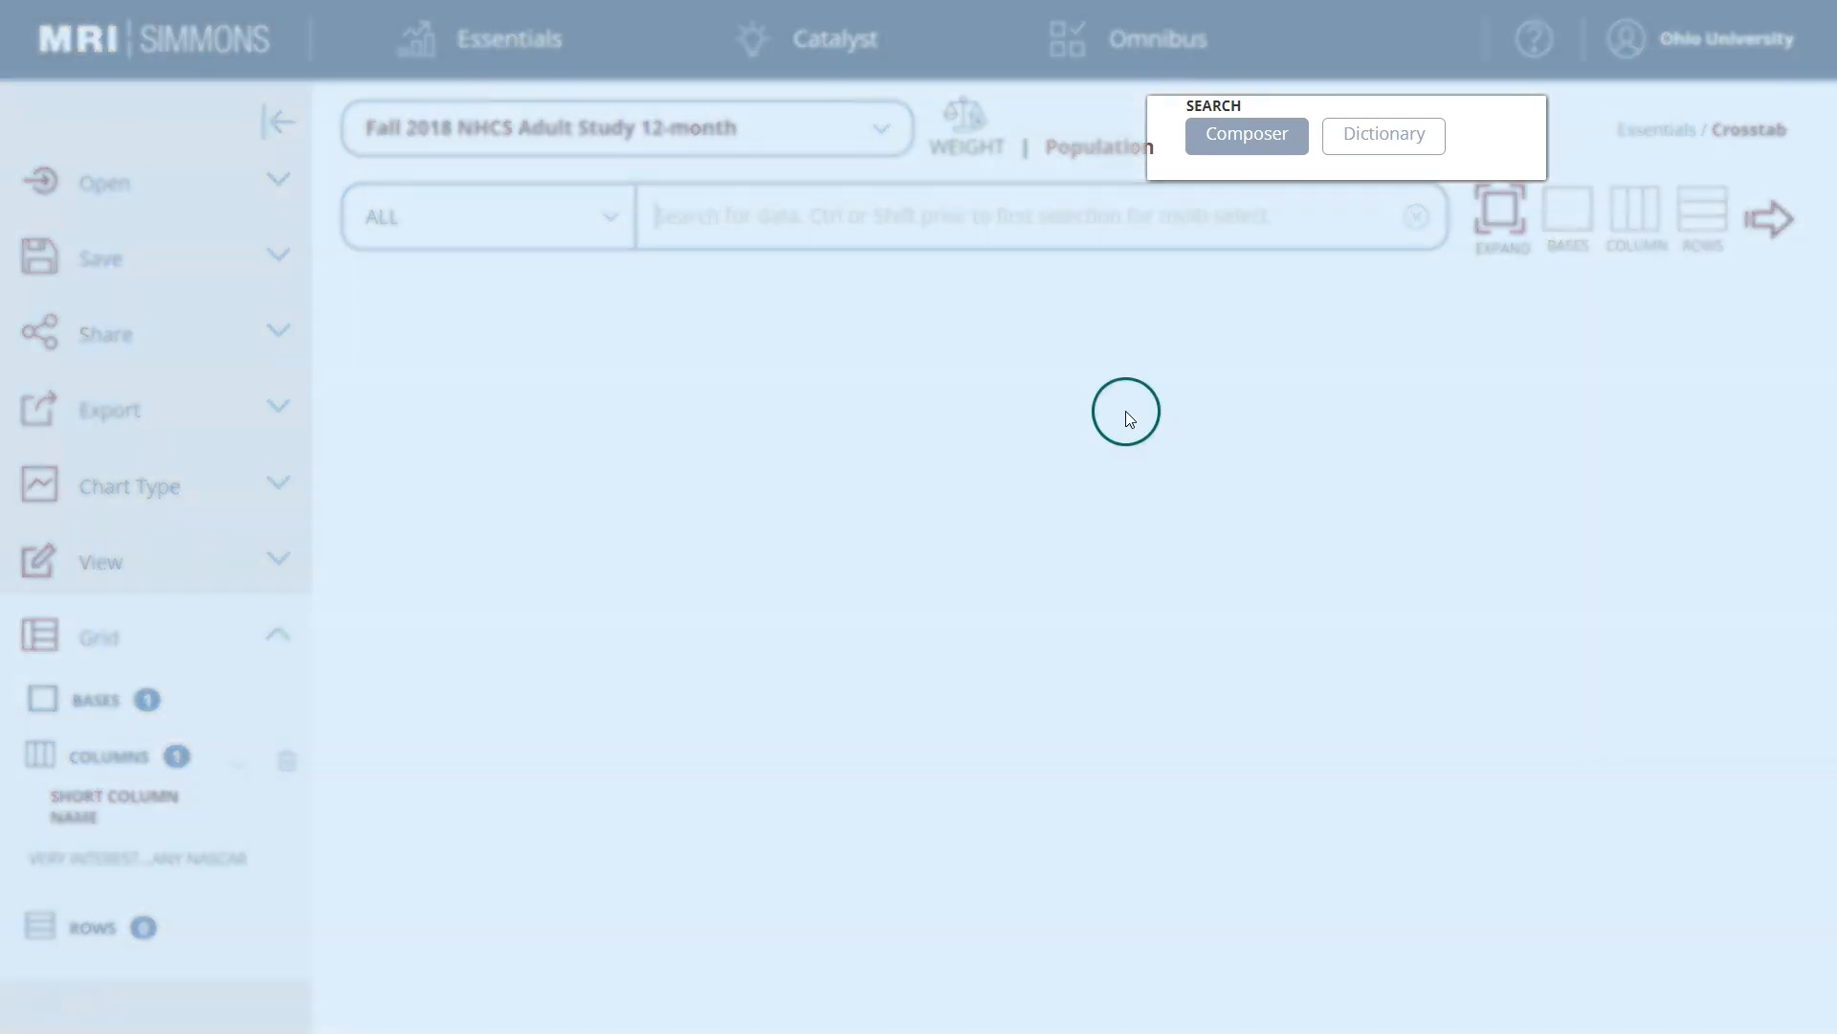
# Switch to the dictionary search and look up nascar with the search scope set to All
pyautogui.click(1384, 134)
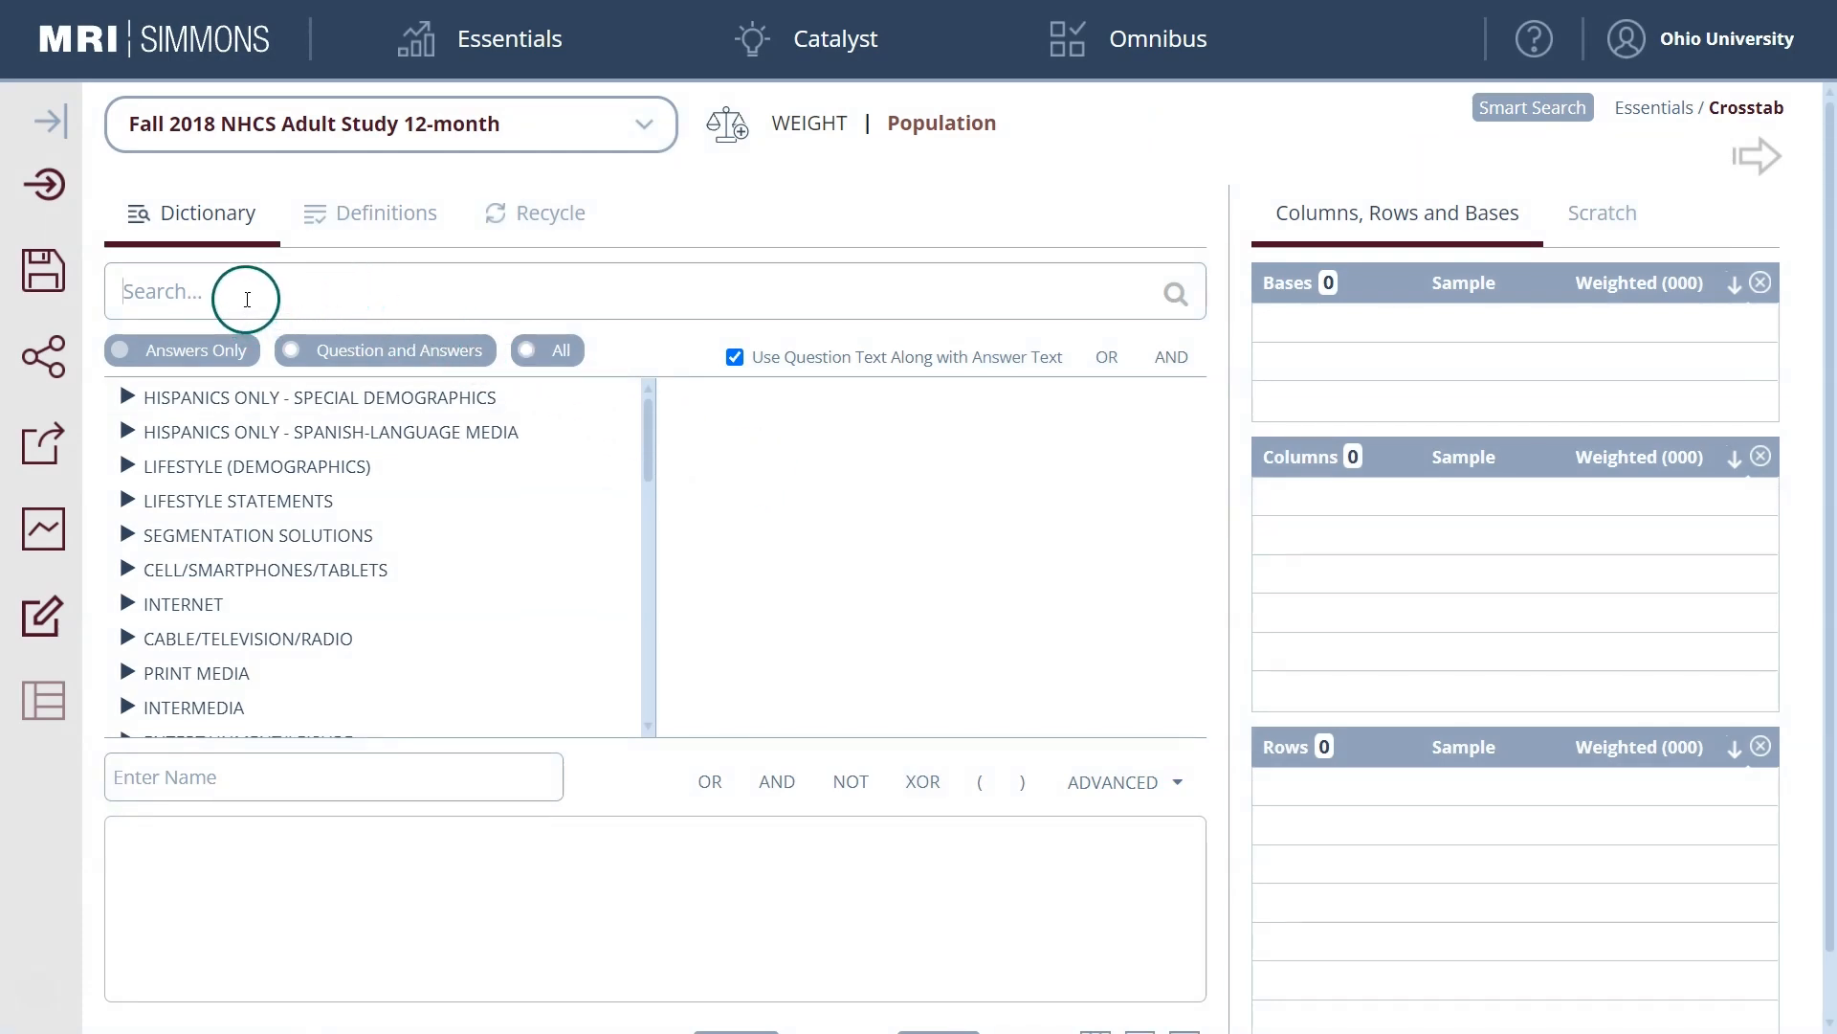
pyautogui.write('nascar')
pyautogui.click(1177, 294)
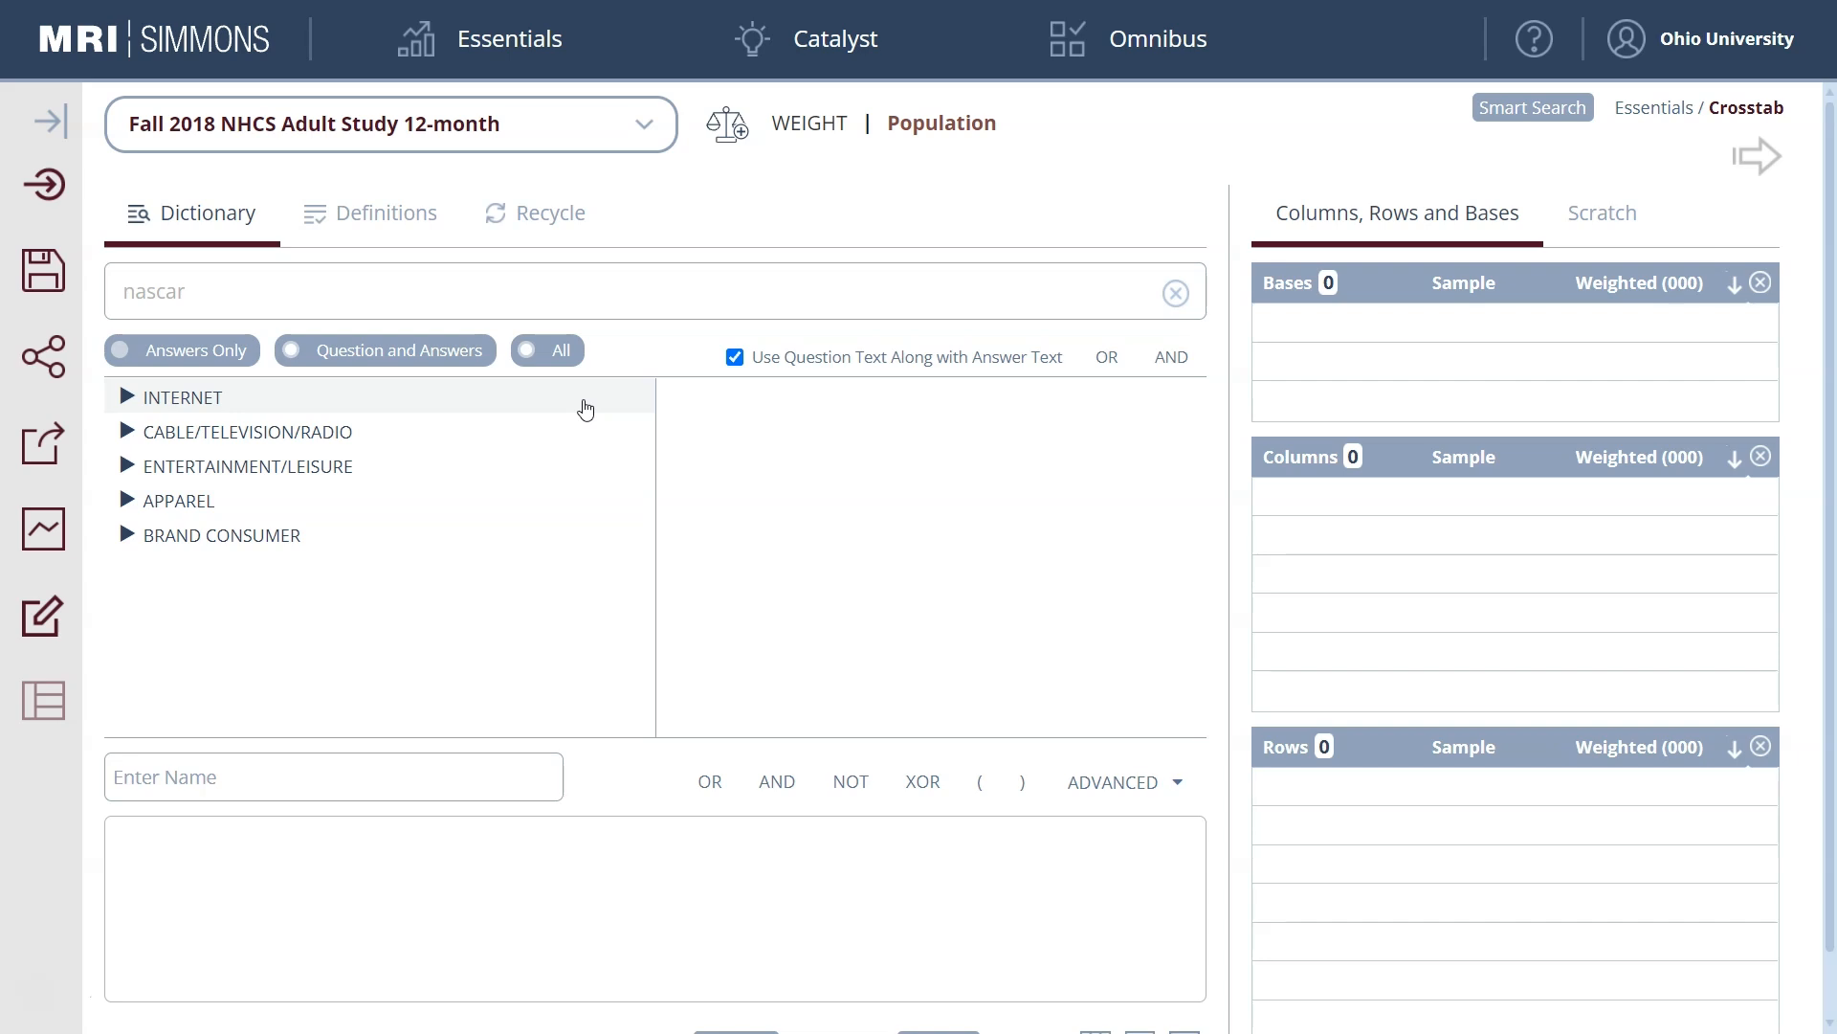
pyautogui.click(129, 465)
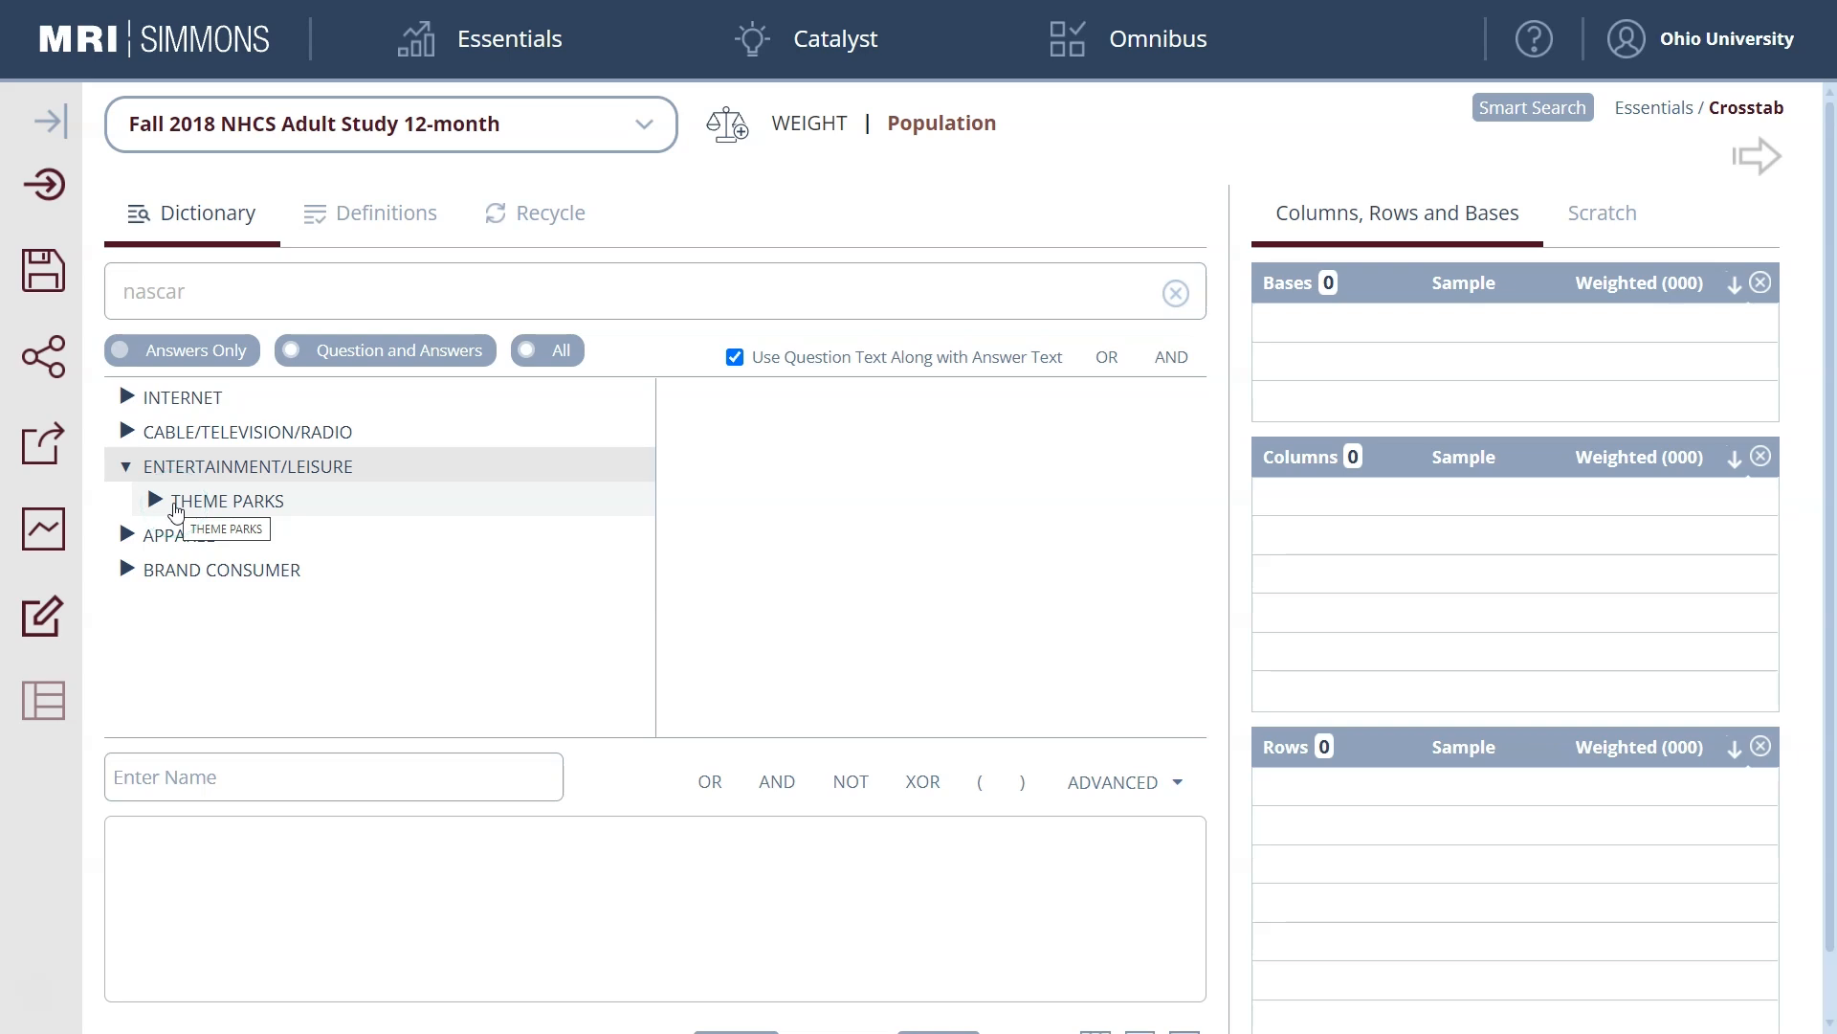
pyautogui.click(156, 498)
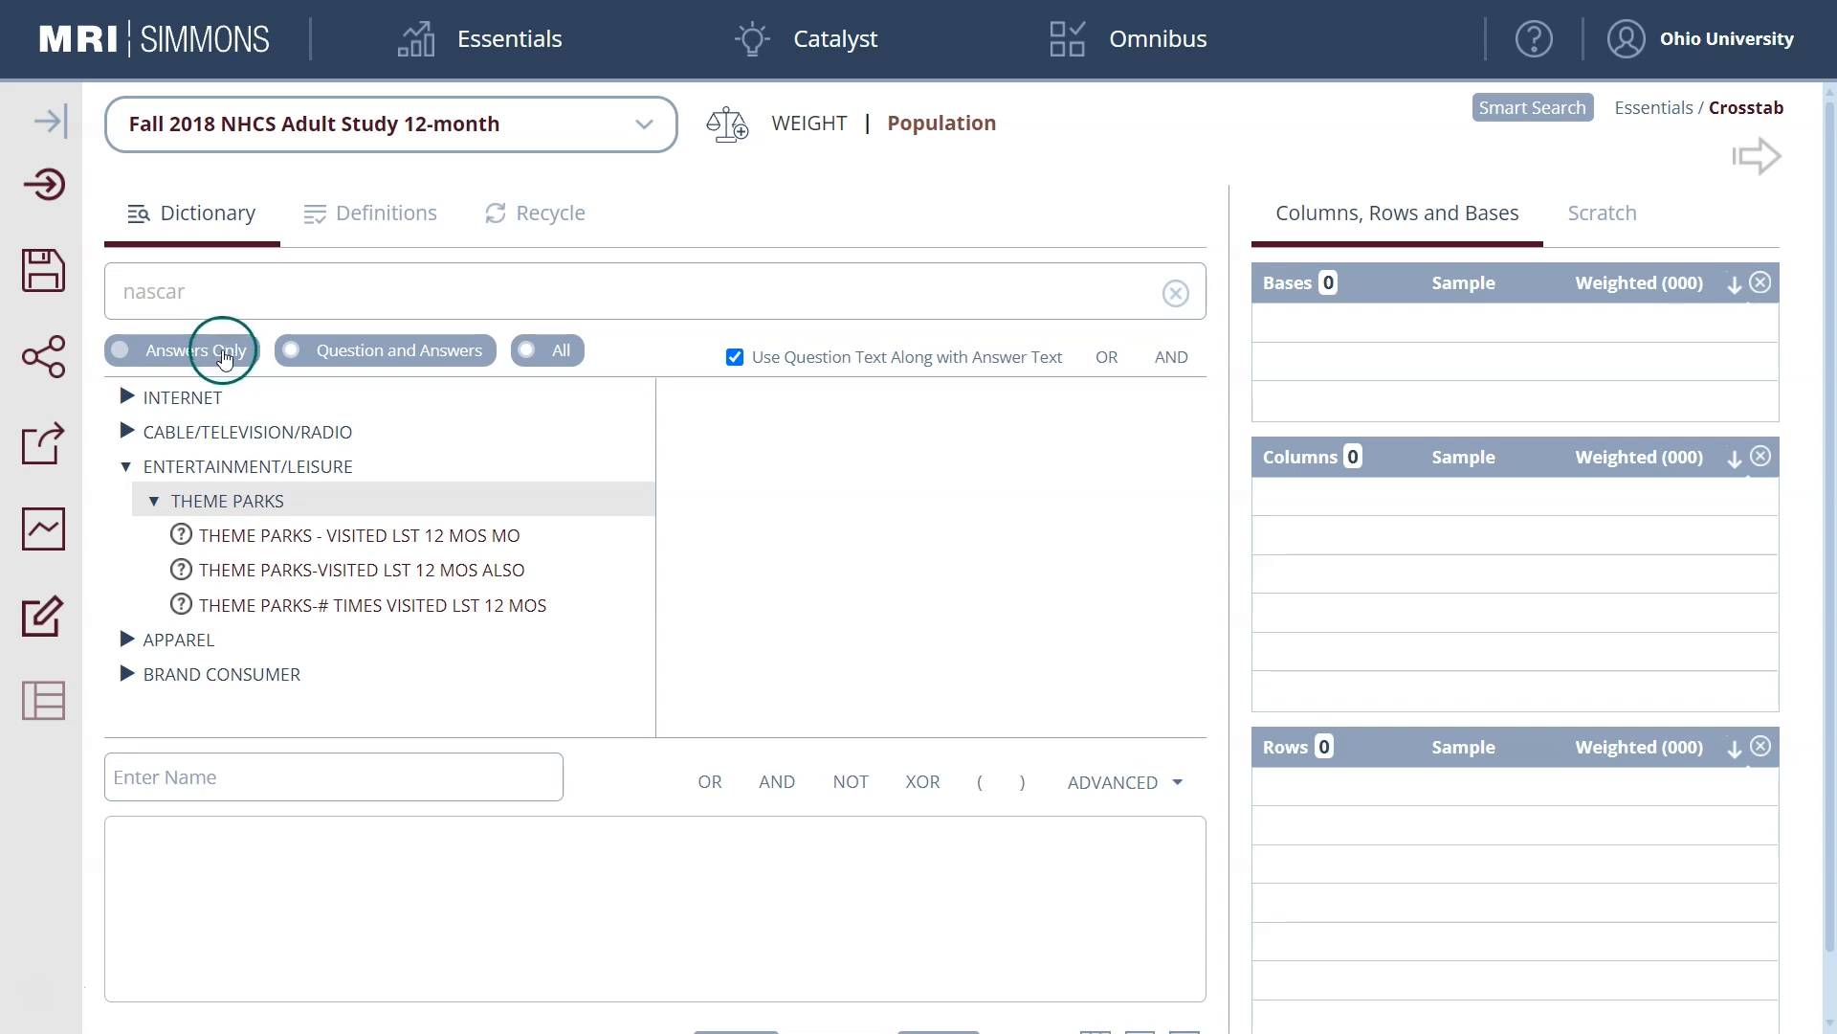
pyautogui.click(527, 354)
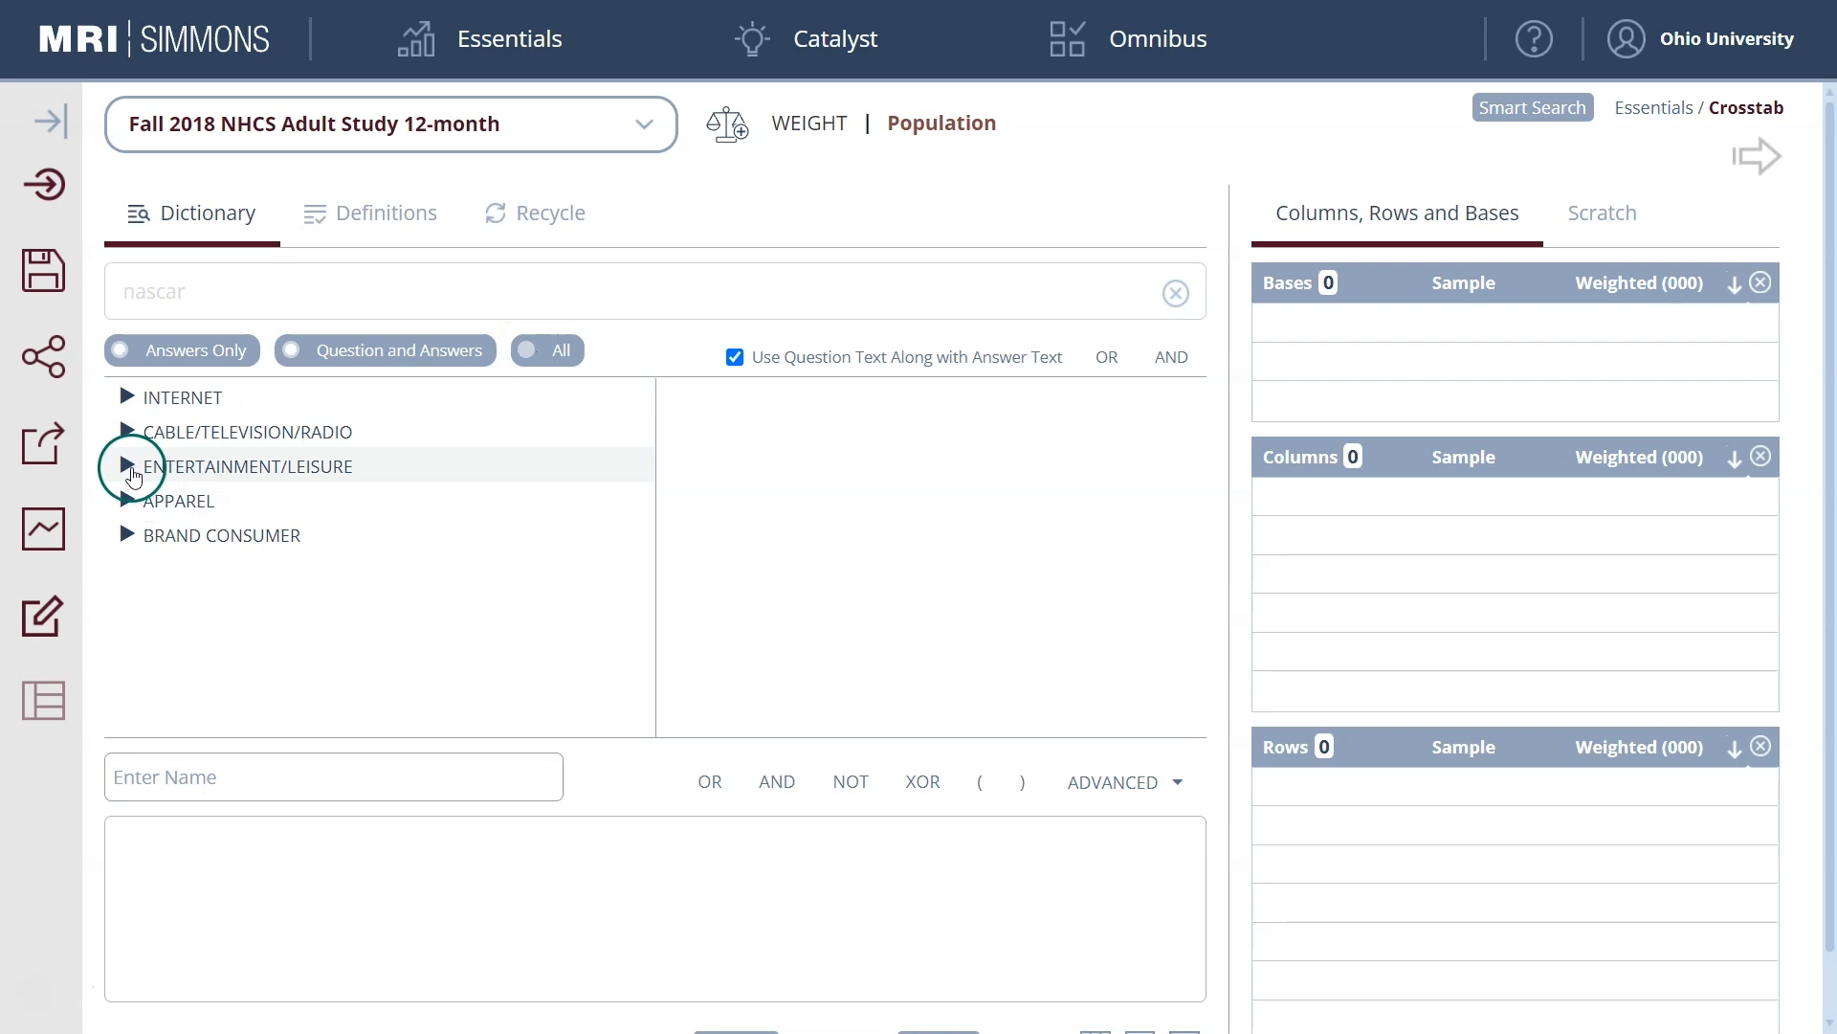
# Add the Very Interested answer of Any NASCAR, under Entertainment/Leisure, Sports Interest-Last 12 Months, to the crosstab columns
pyautogui.click(129, 468)
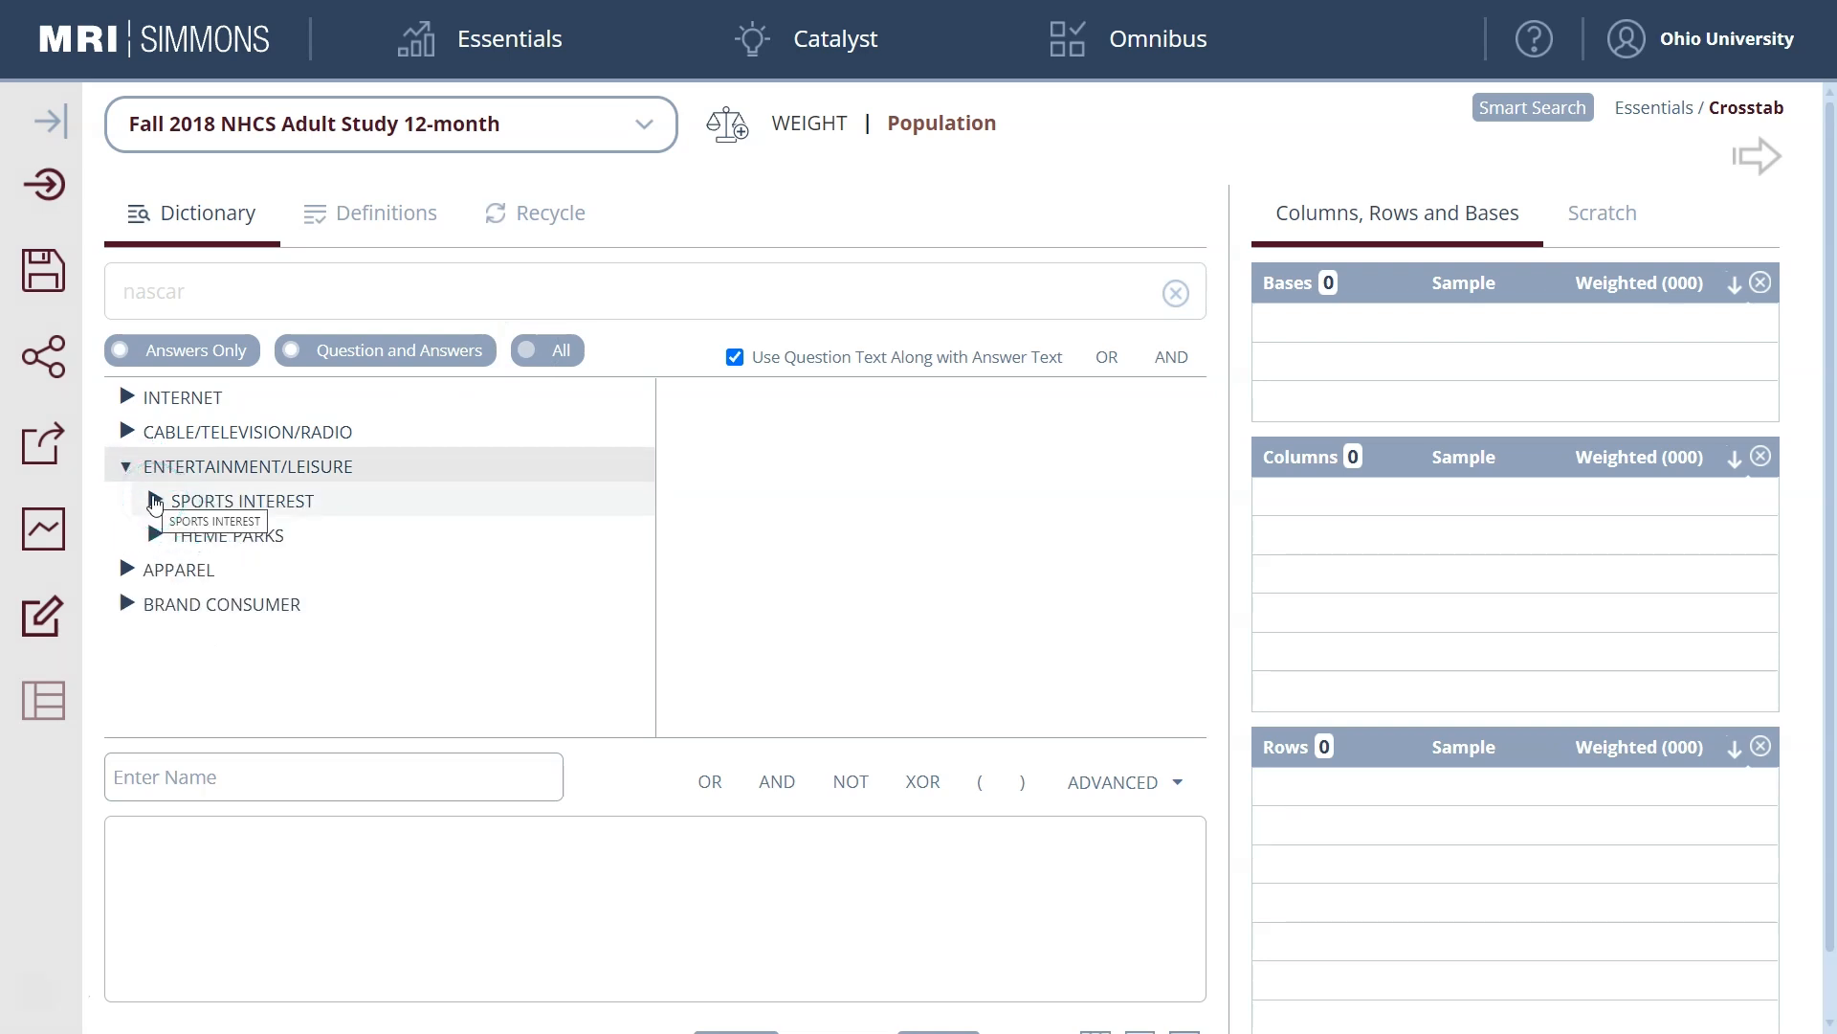
pyautogui.click(154, 501)
pyautogui.click(186, 537)
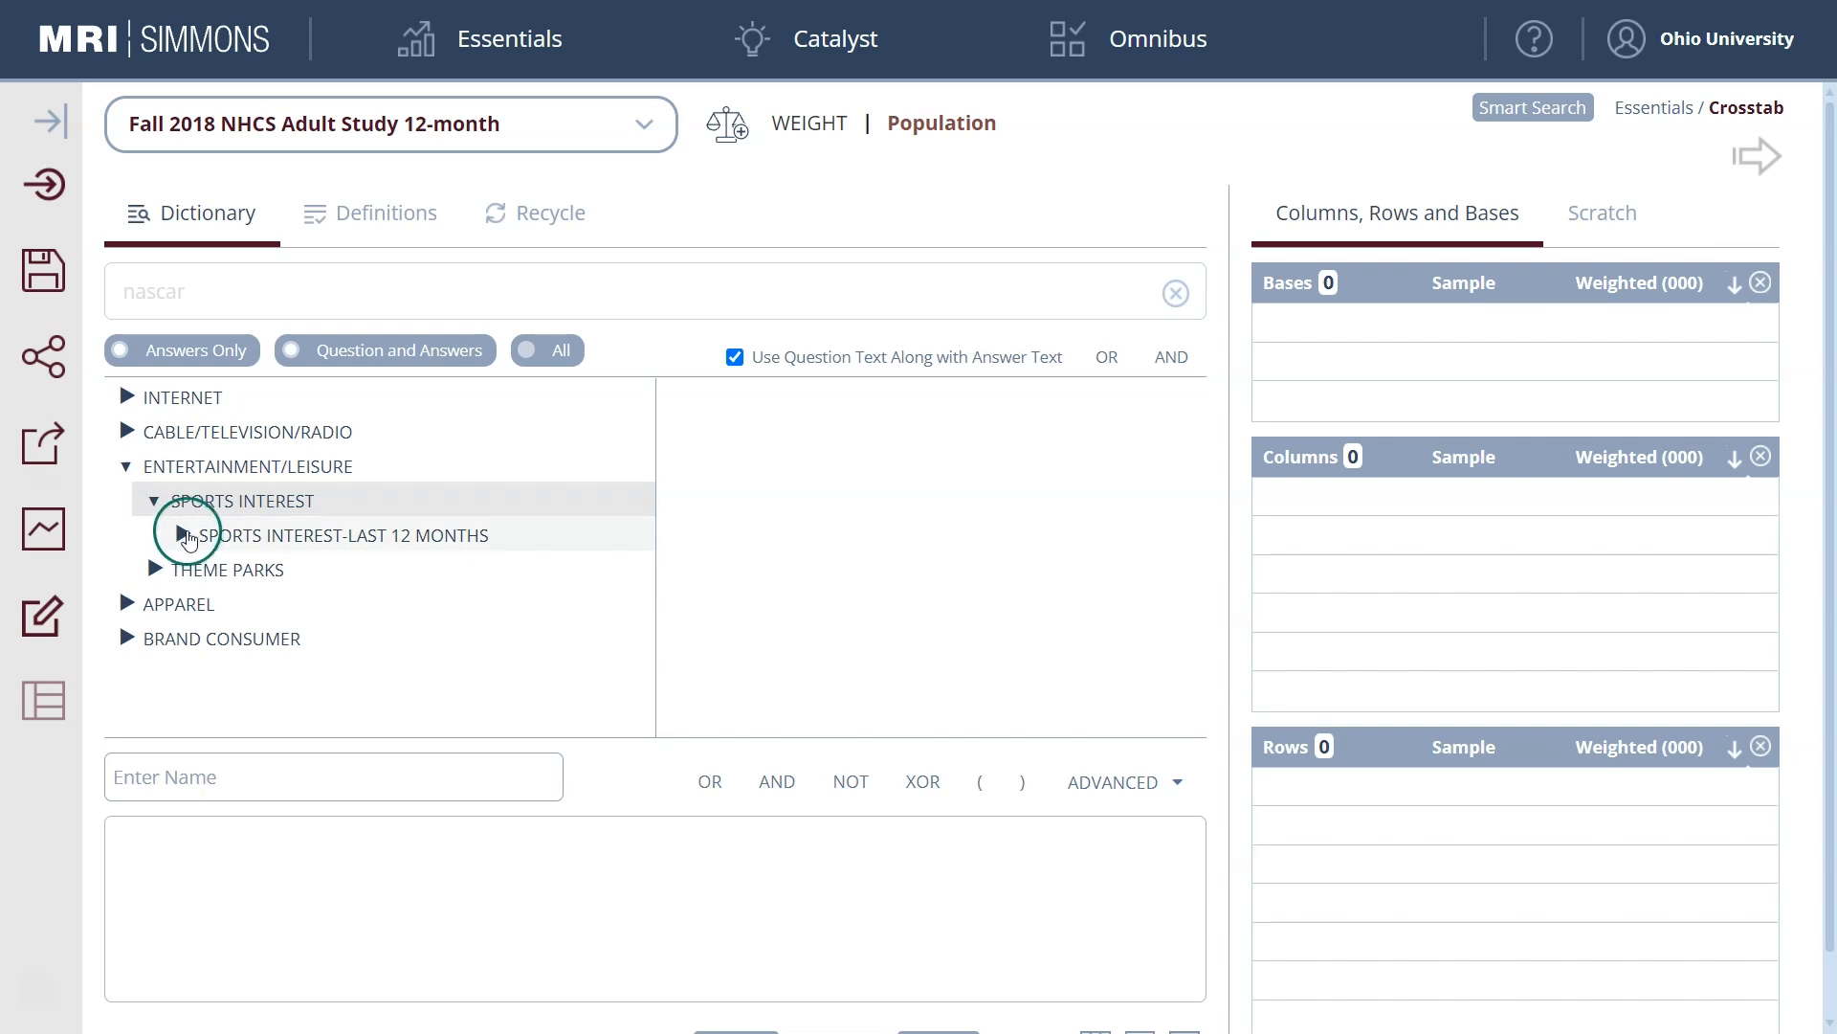
pyautogui.click(185, 535)
pyautogui.click(211, 572)
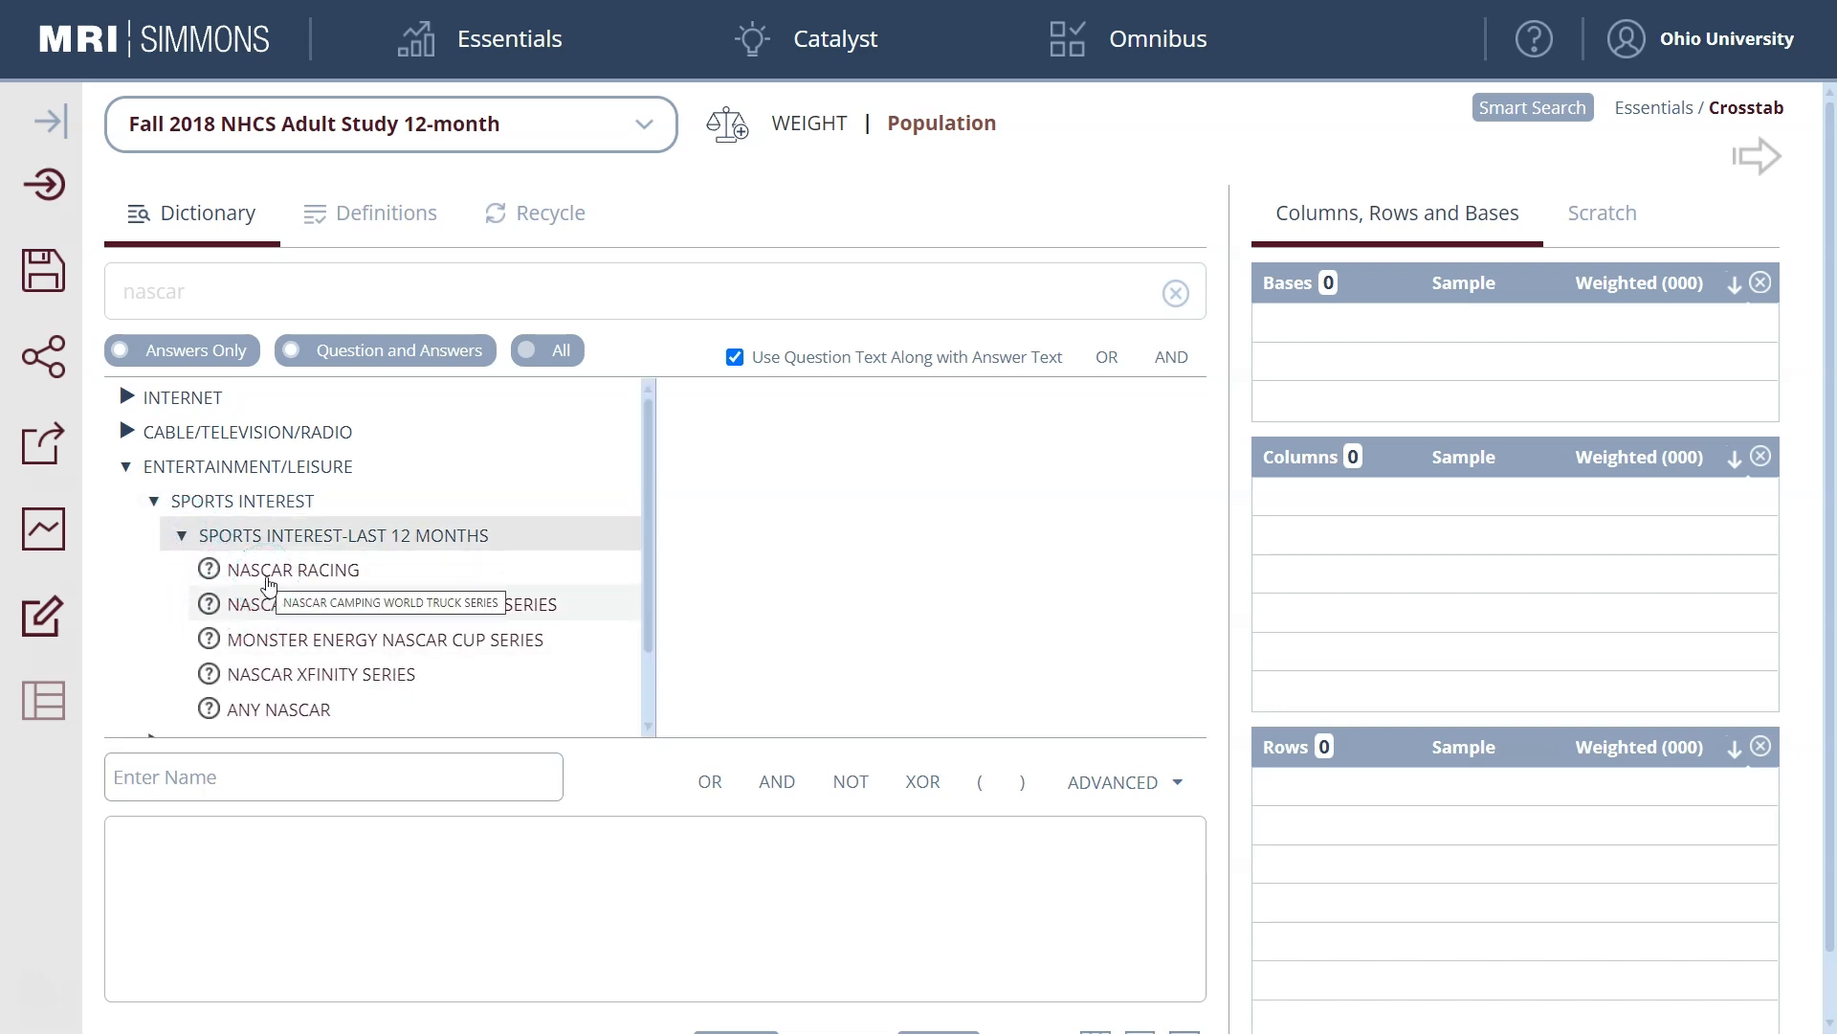
pyautogui.click(262, 723)
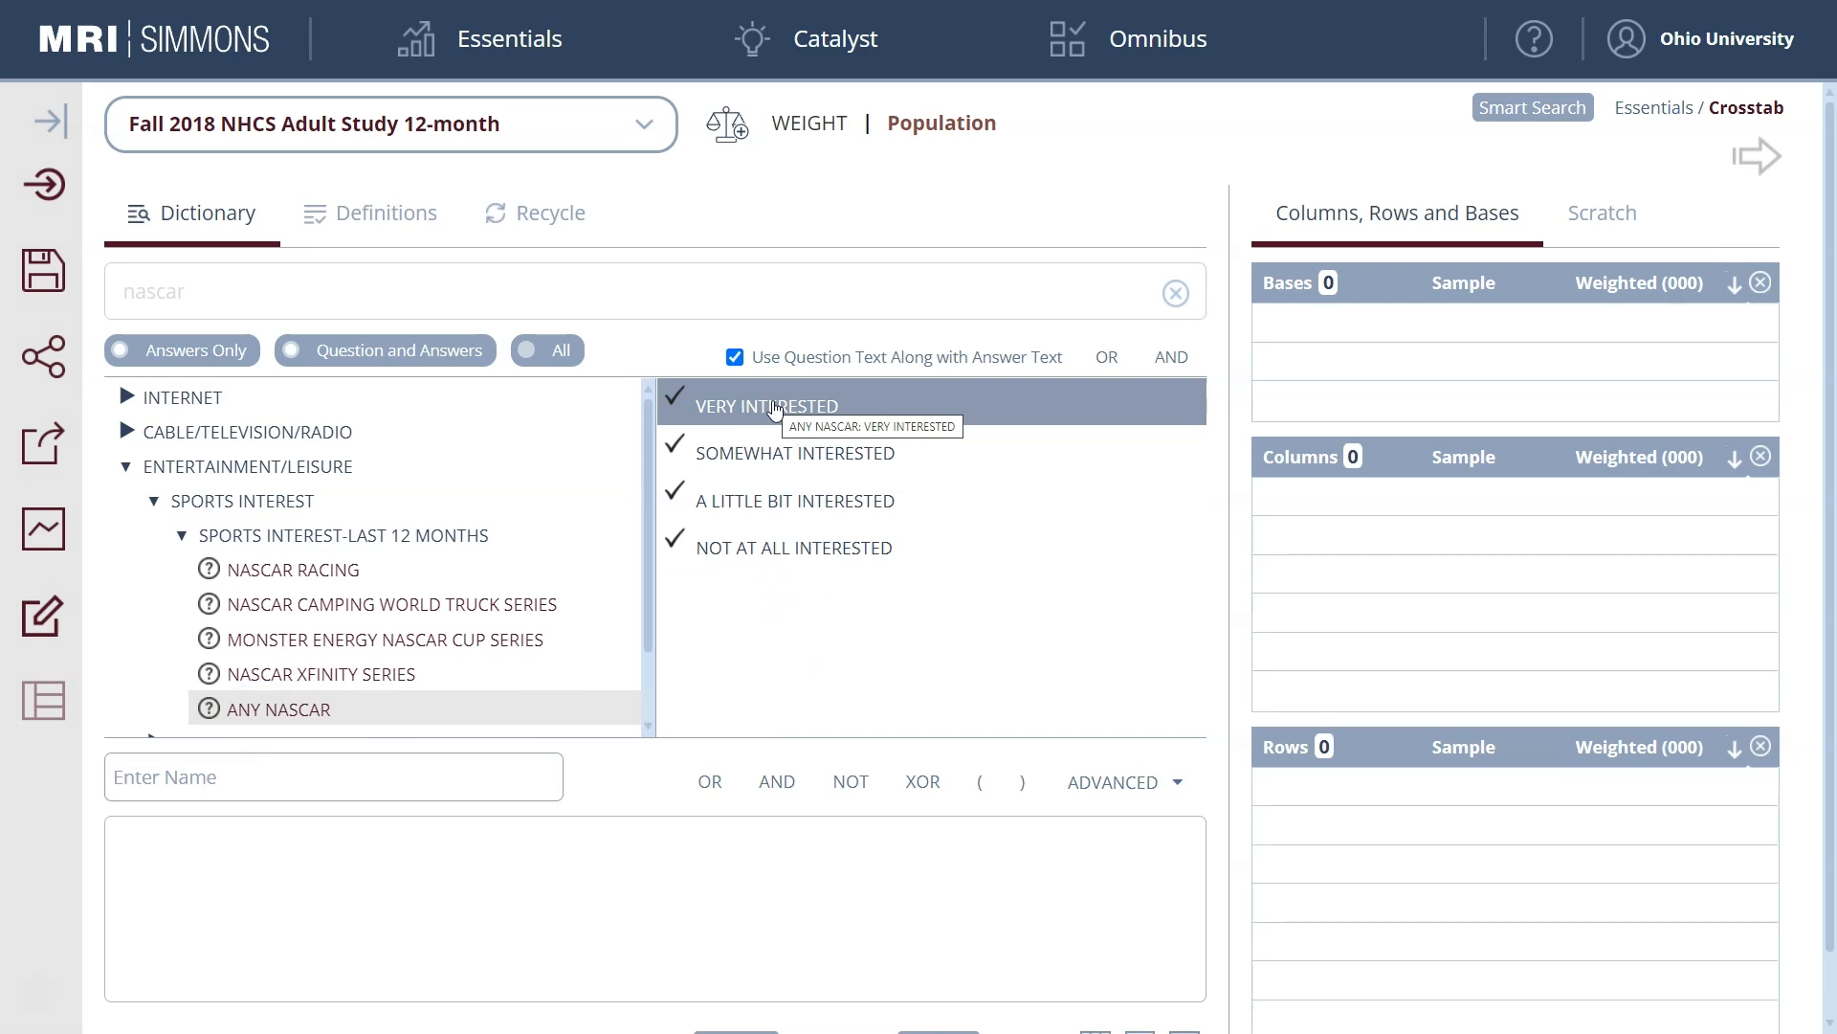
pyautogui.moveTo(777, 408); pyautogui.dragTo(1441, 495)
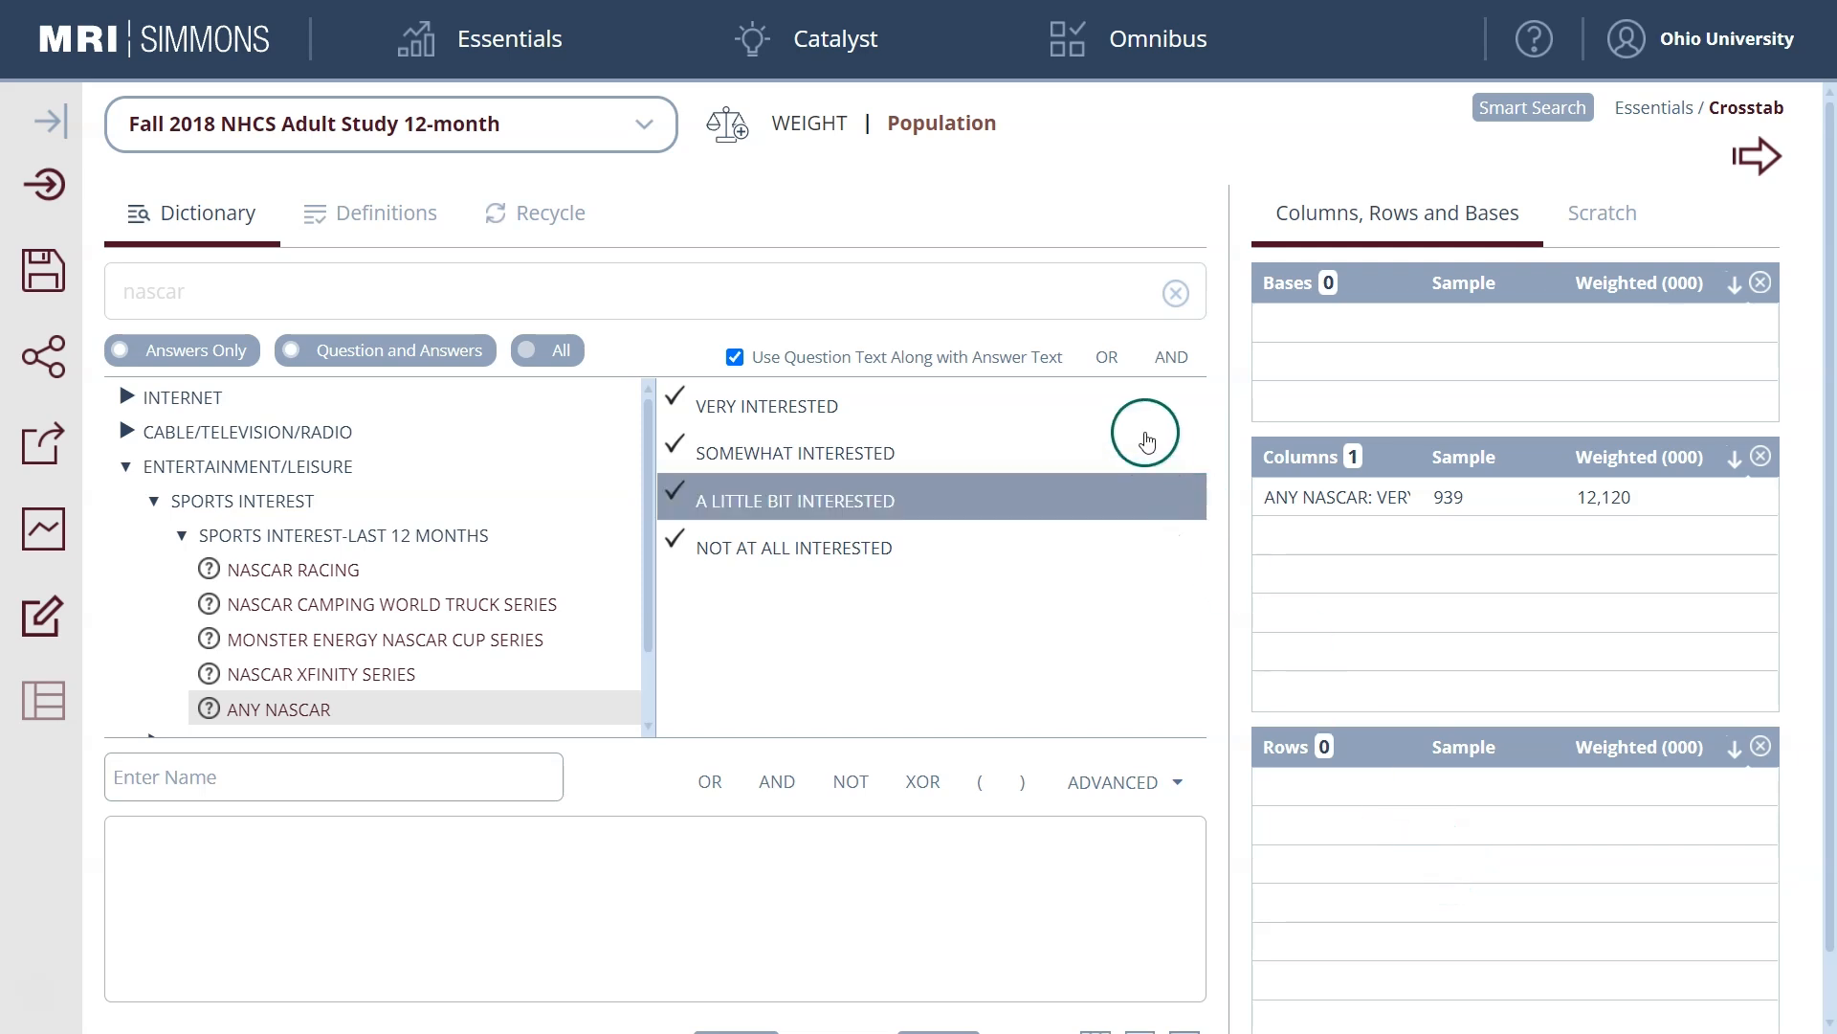
# Clear the nascar search and expand the Automotive category in the full dictionary
pyautogui.click(1176, 297)
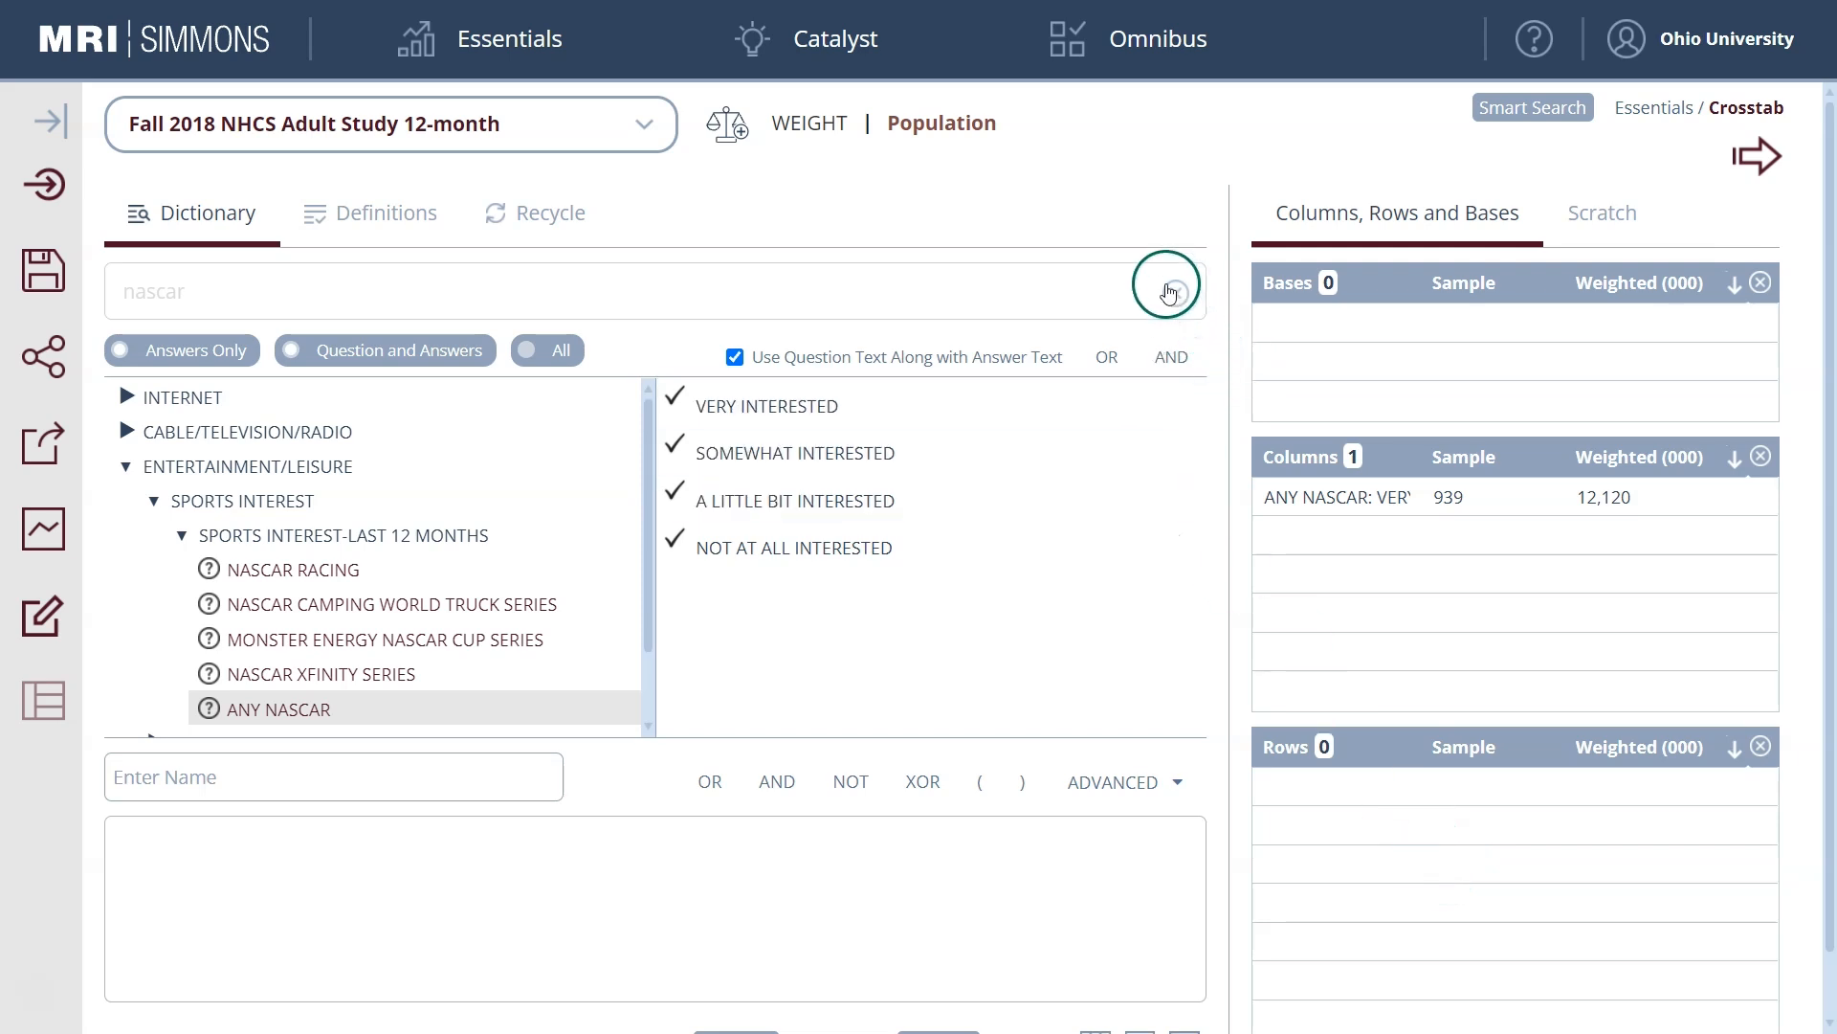
pyautogui.click(363, 293)
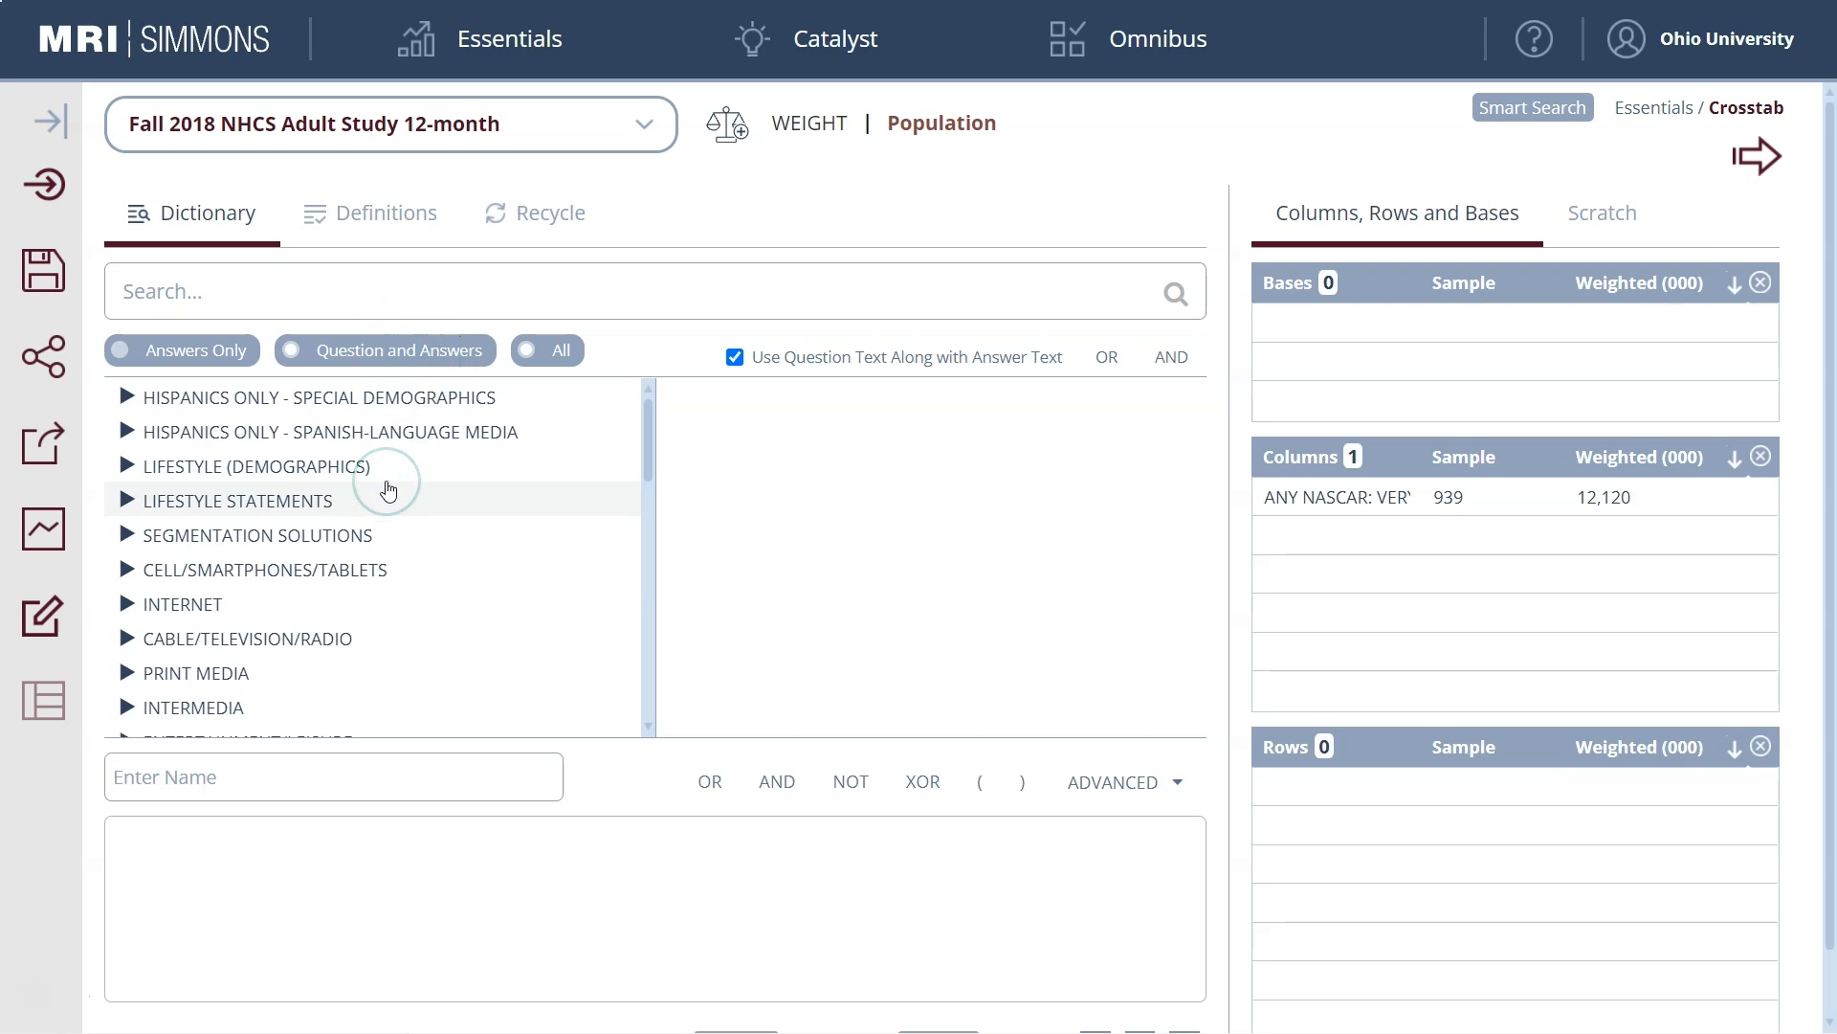
pyautogui.scroll(-1, 388, 491)
pyautogui.scroll(-3, 389, 491)
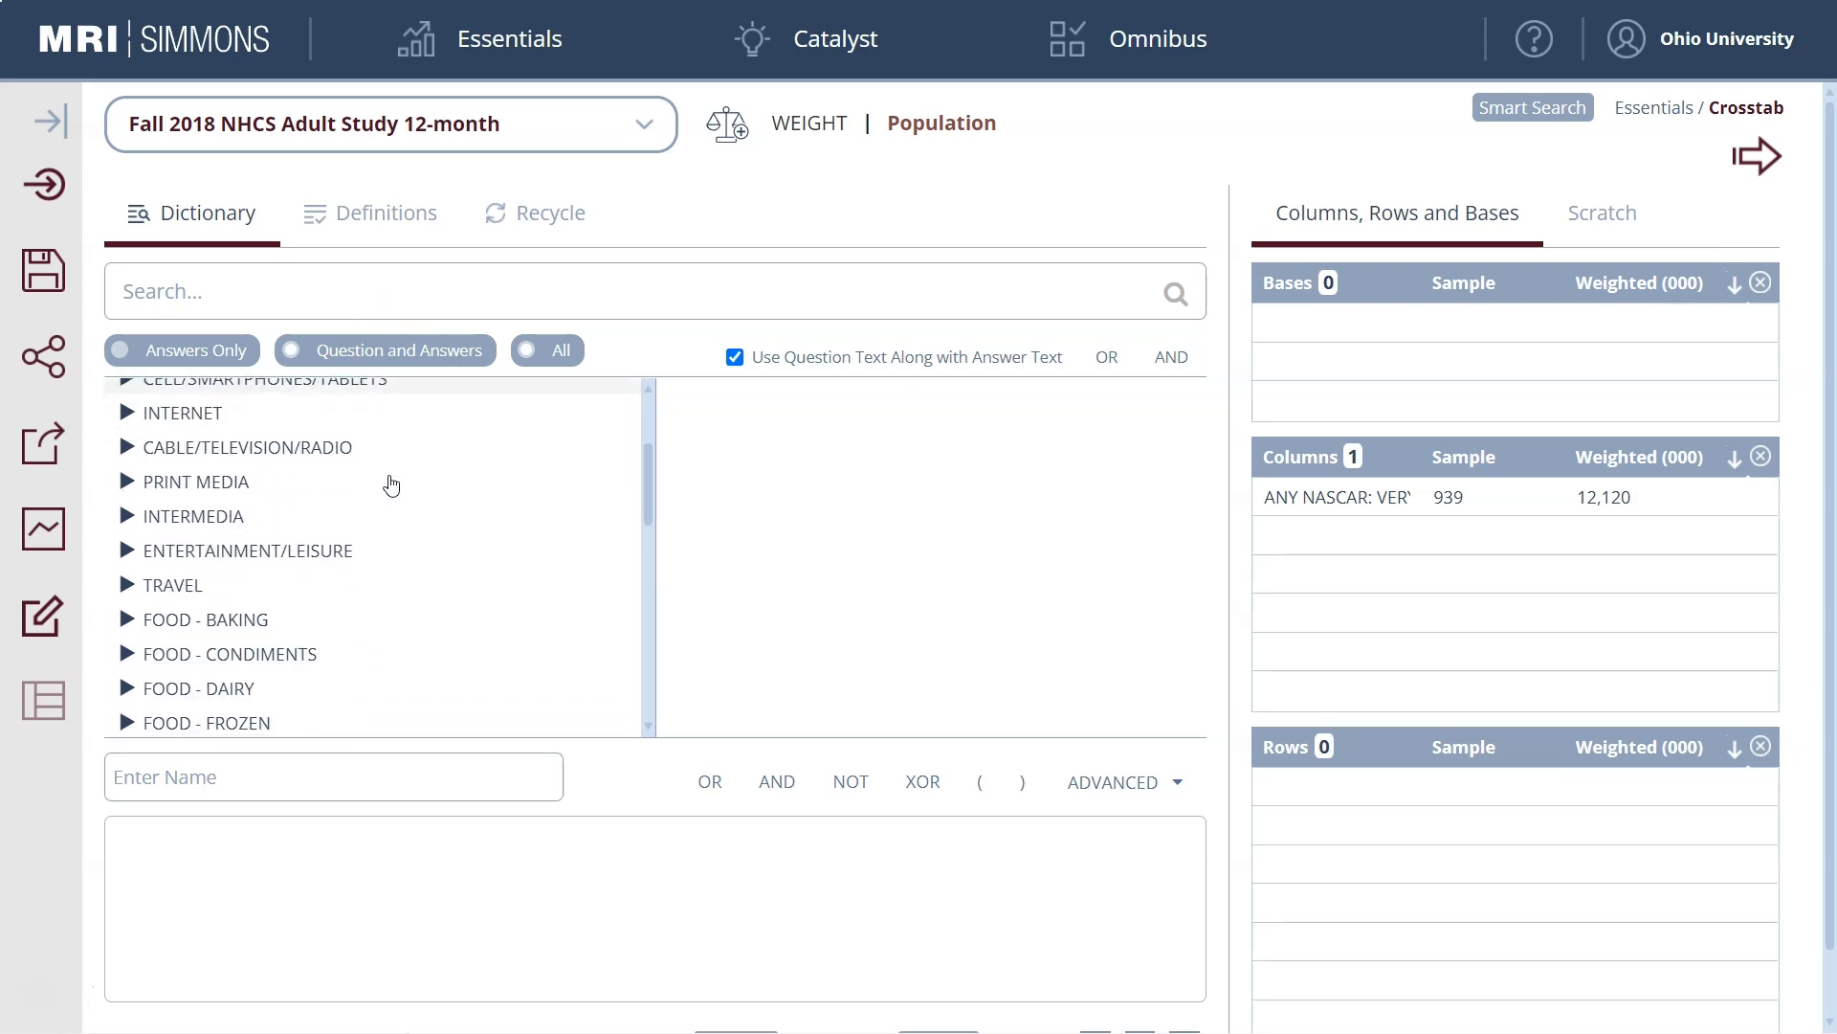
pyautogui.scroll(-2, 392, 486)
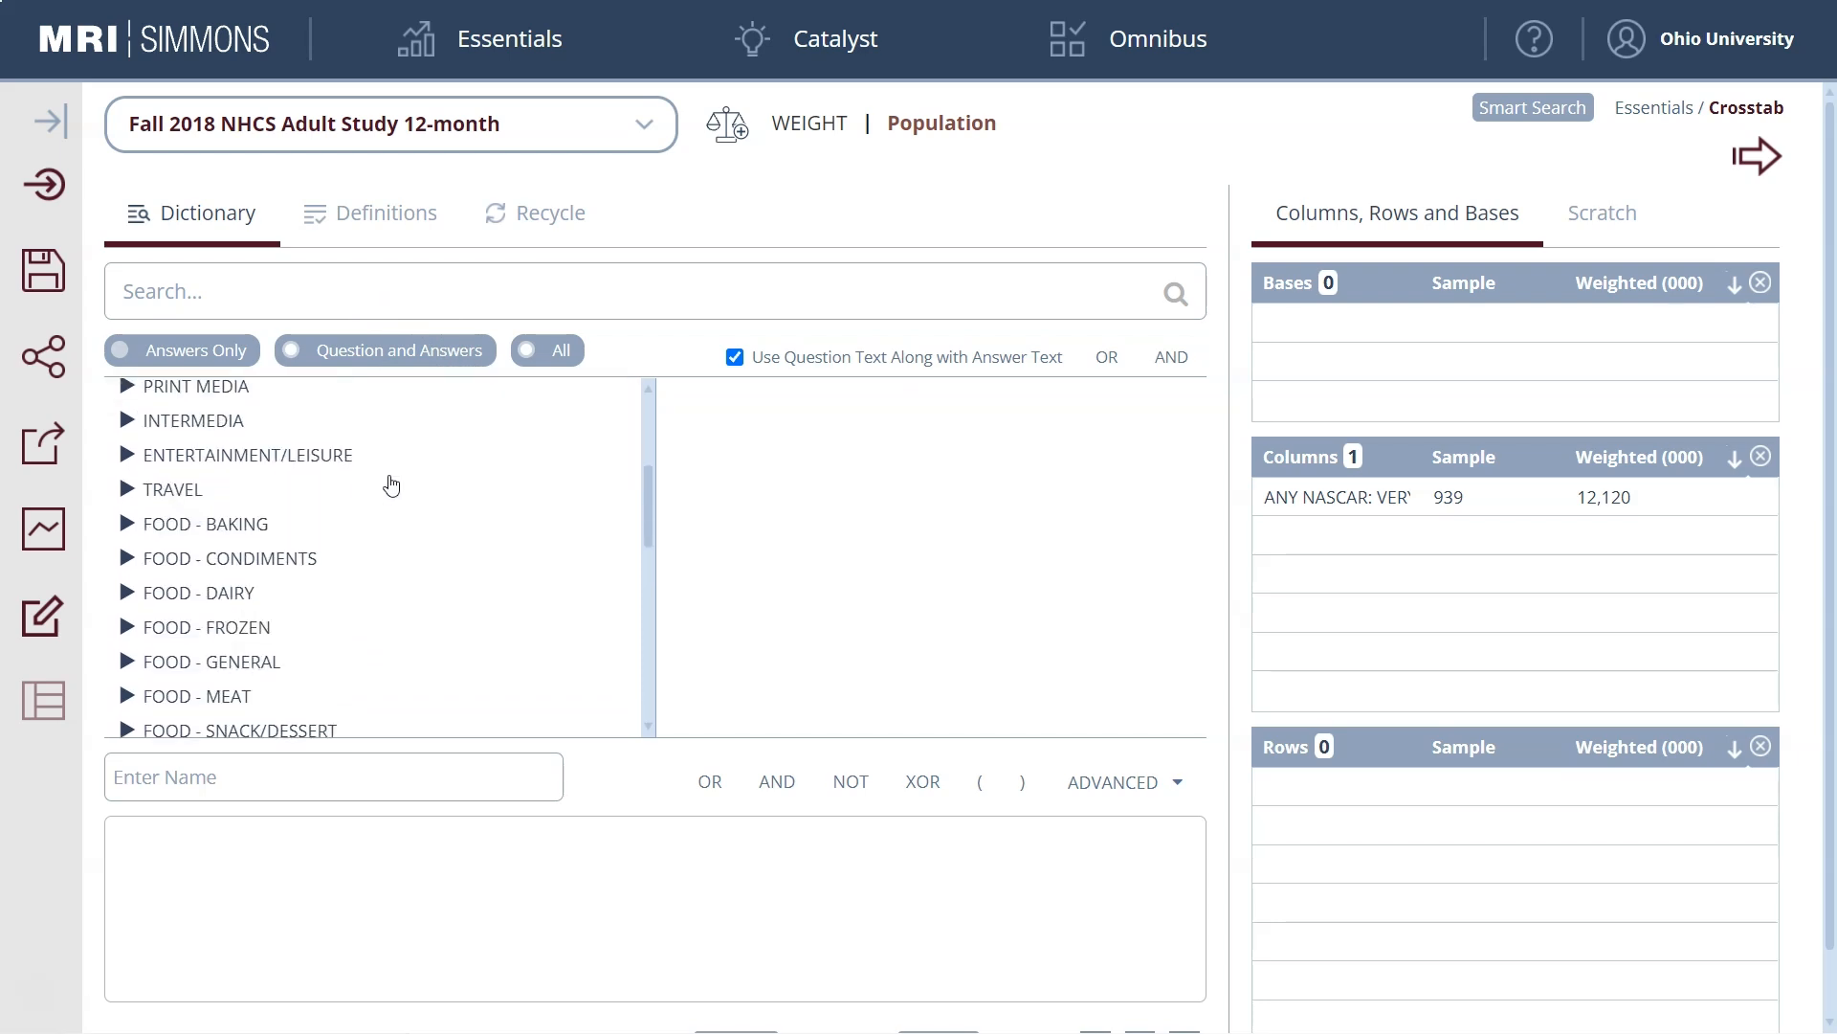
pyautogui.scroll(-2, 391, 486)
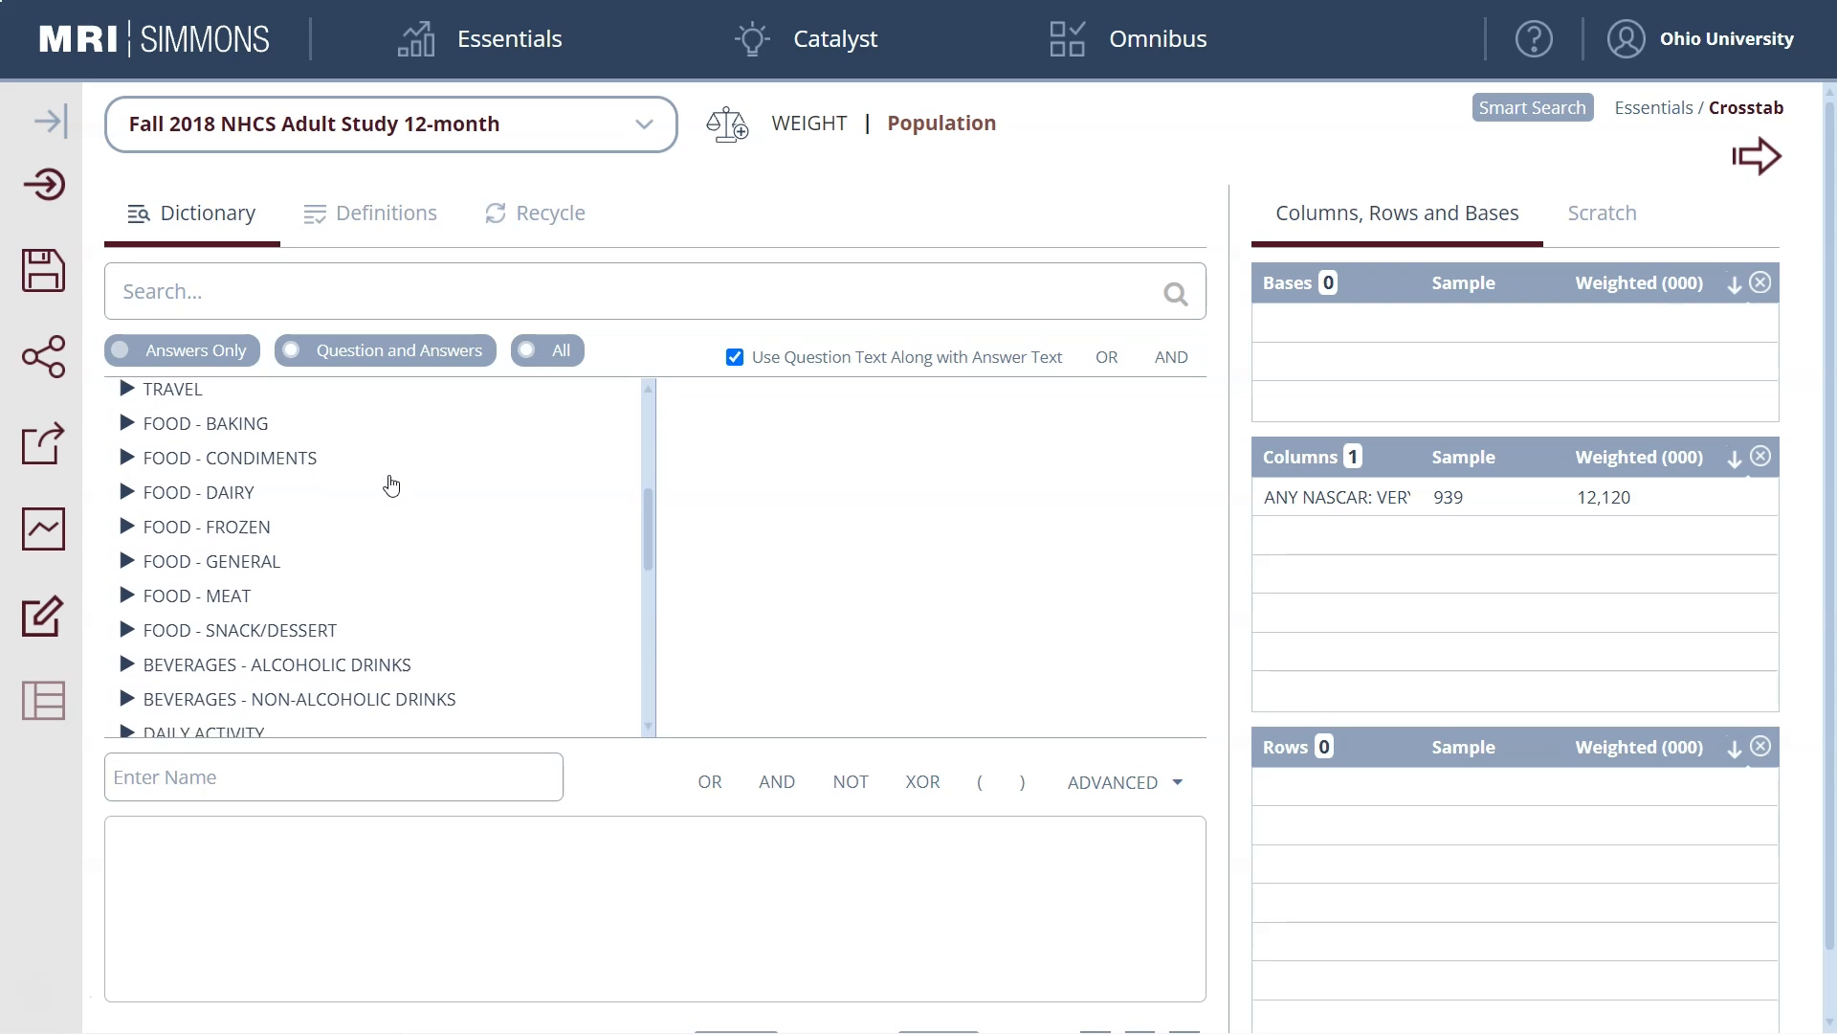
pyautogui.scroll(-2, 391, 487)
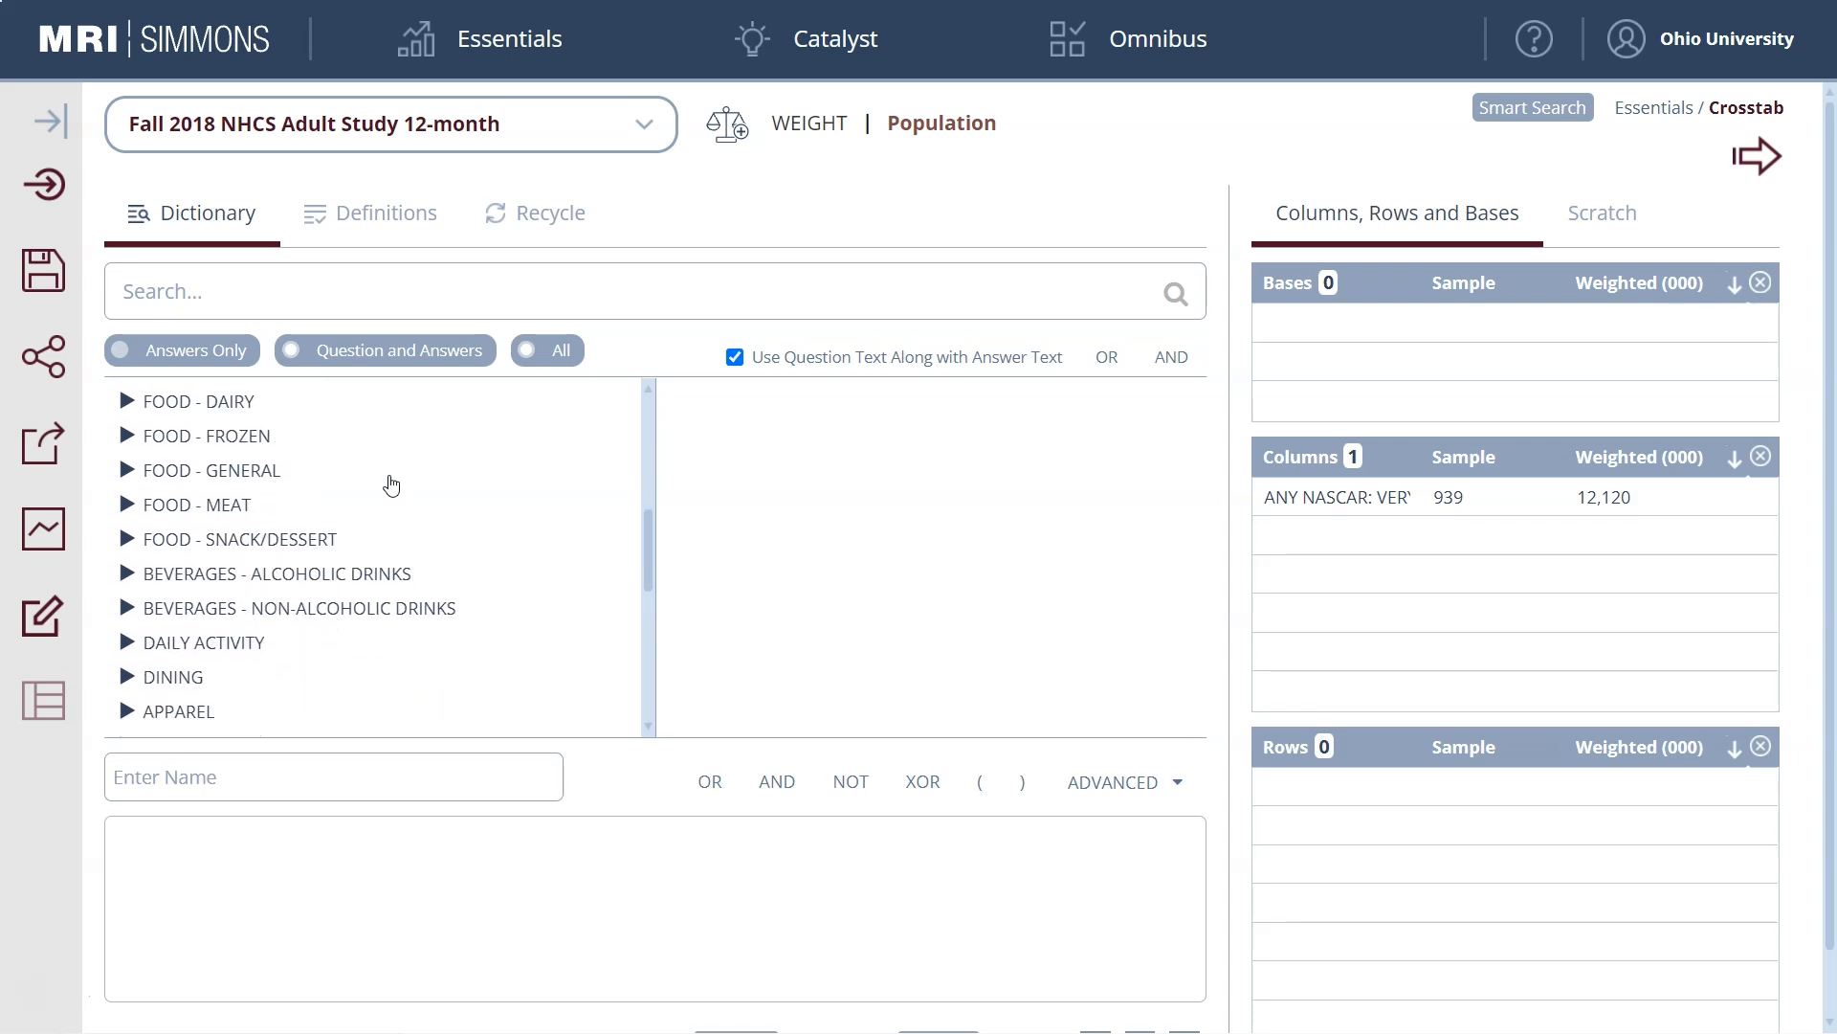
pyautogui.scroll(-5, 391, 486)
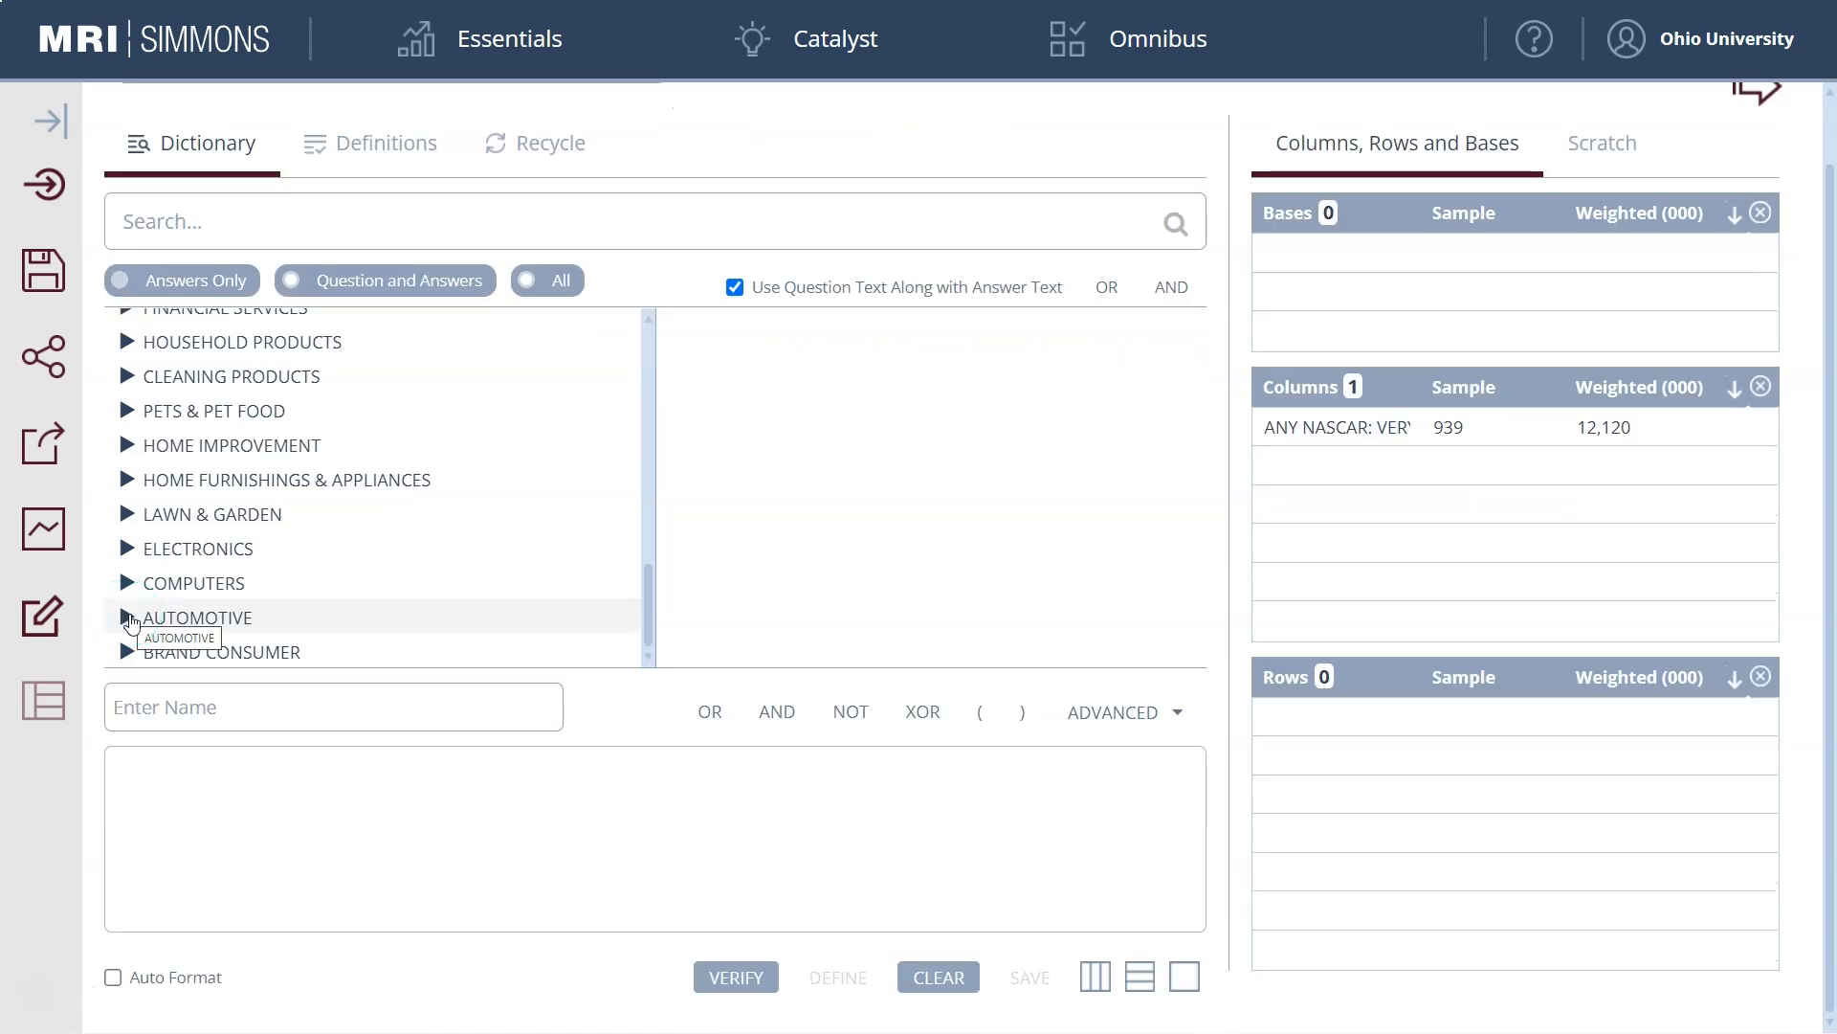
pyautogui.click(130, 620)
pyautogui.scroll(-2, 332, 562)
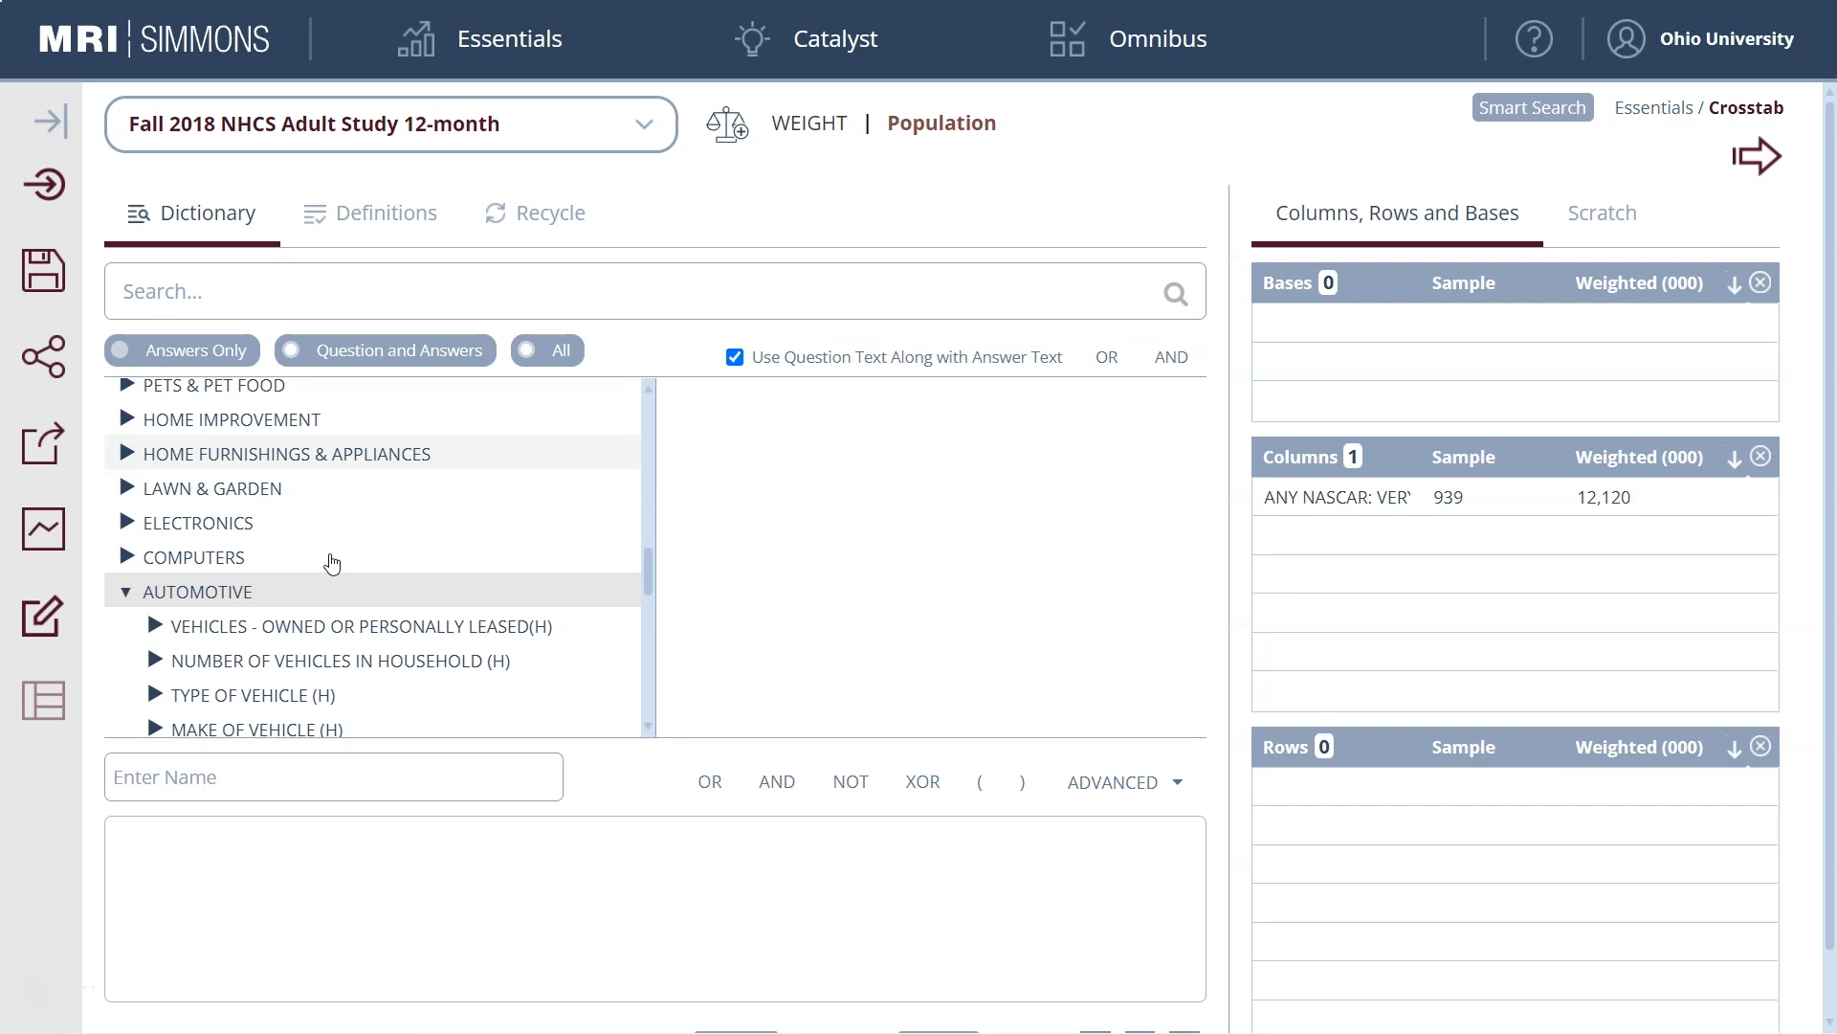
pyautogui.scroll(-2, 332, 562)
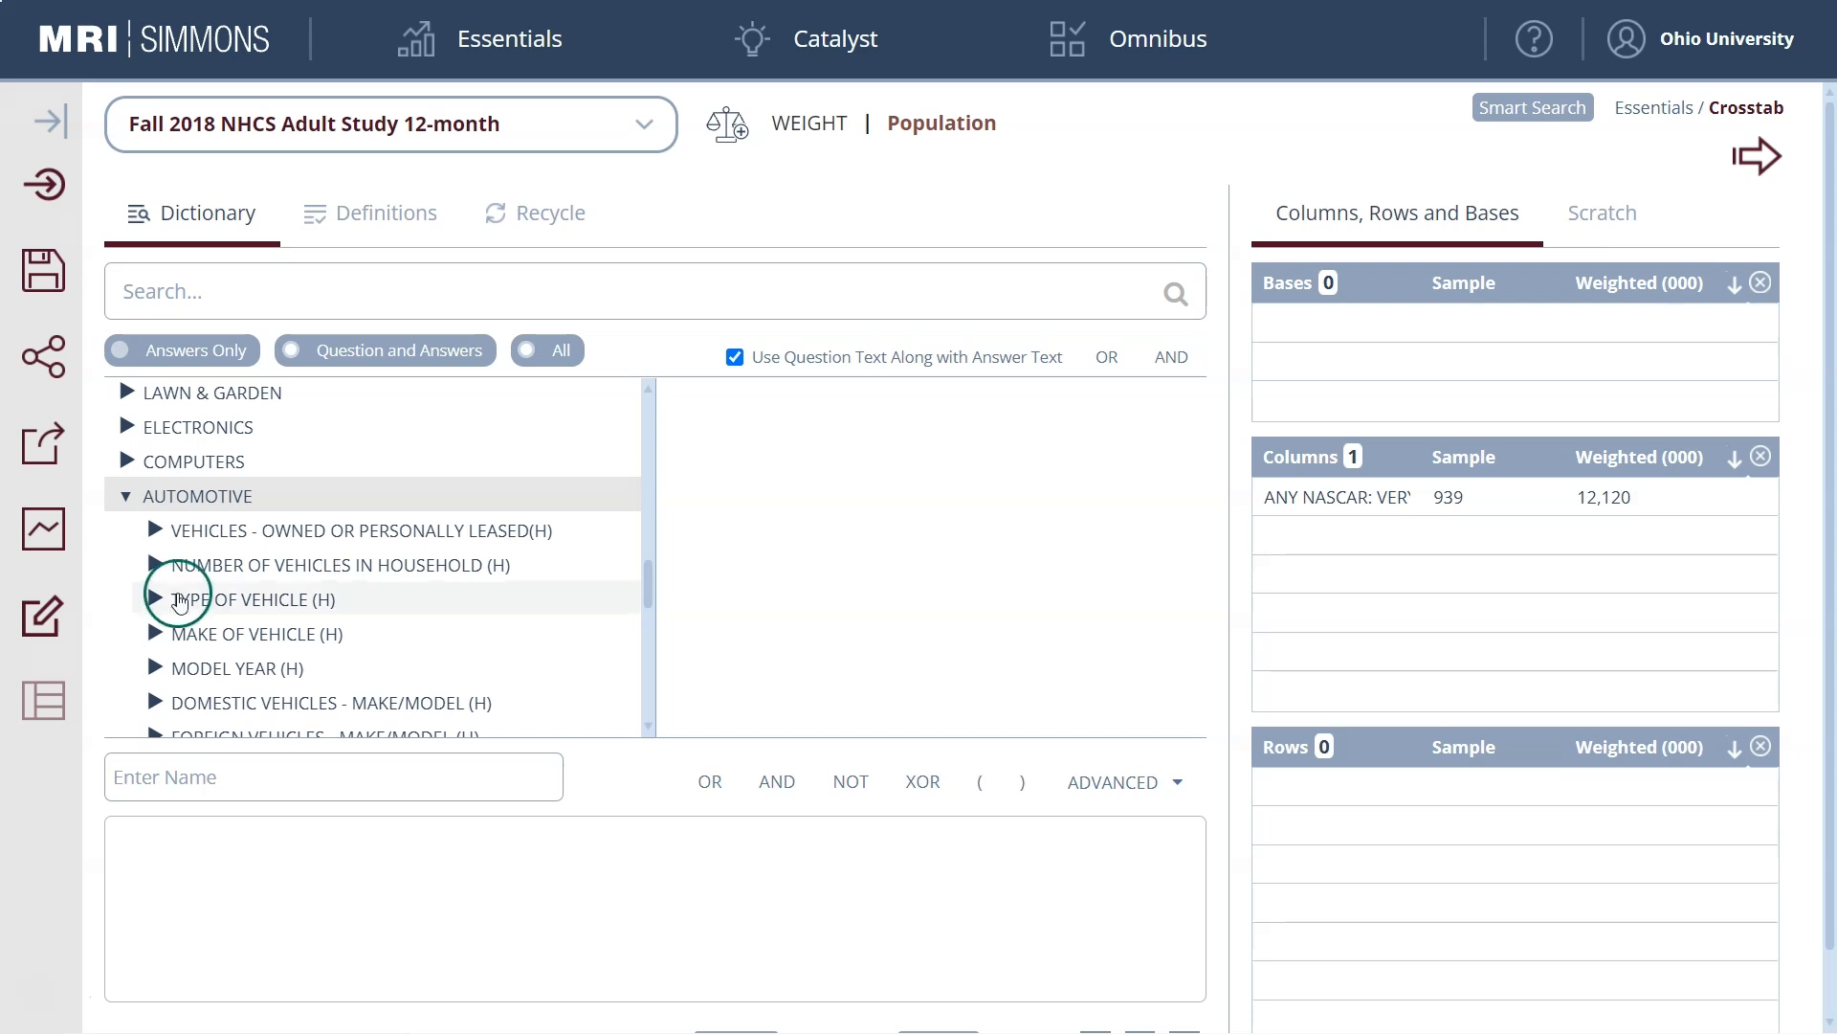
# Add Ford from Domestic-Most Recently Acquired, under Make of Vehicle (H), to the crosstab rows
pyautogui.click(154, 634)
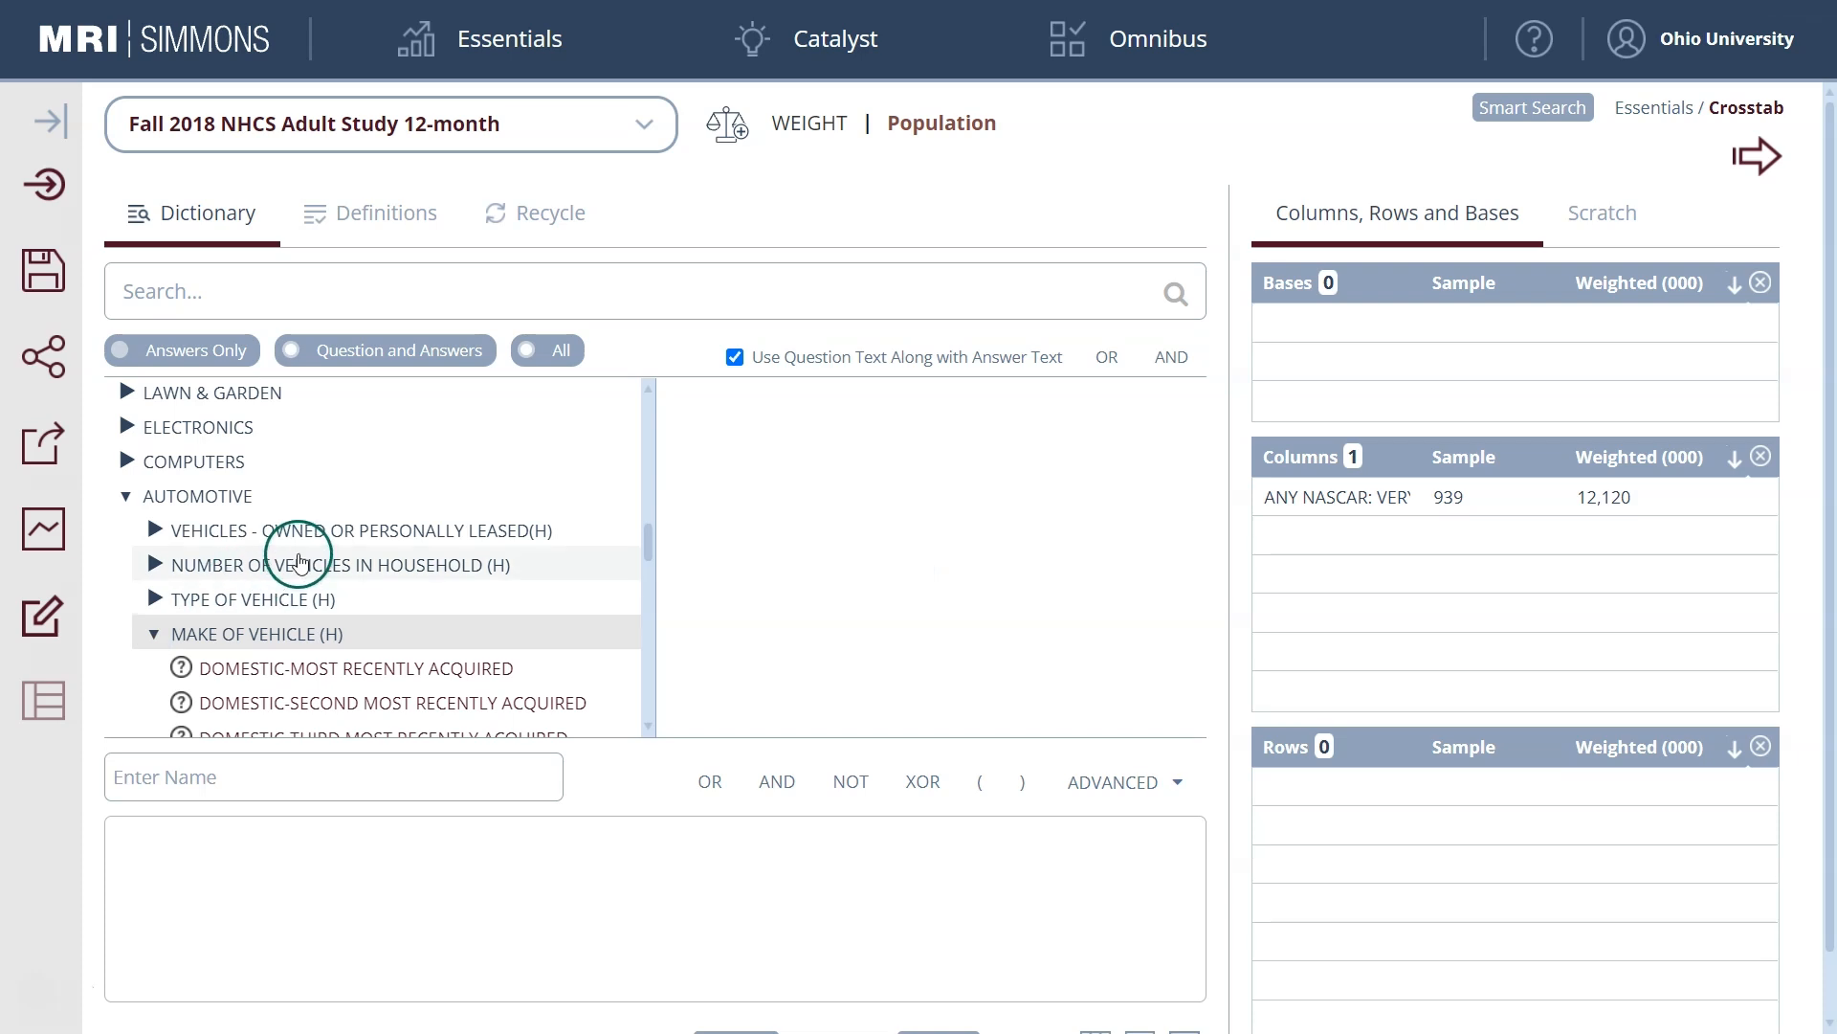
pyautogui.scroll(-2, 298, 561)
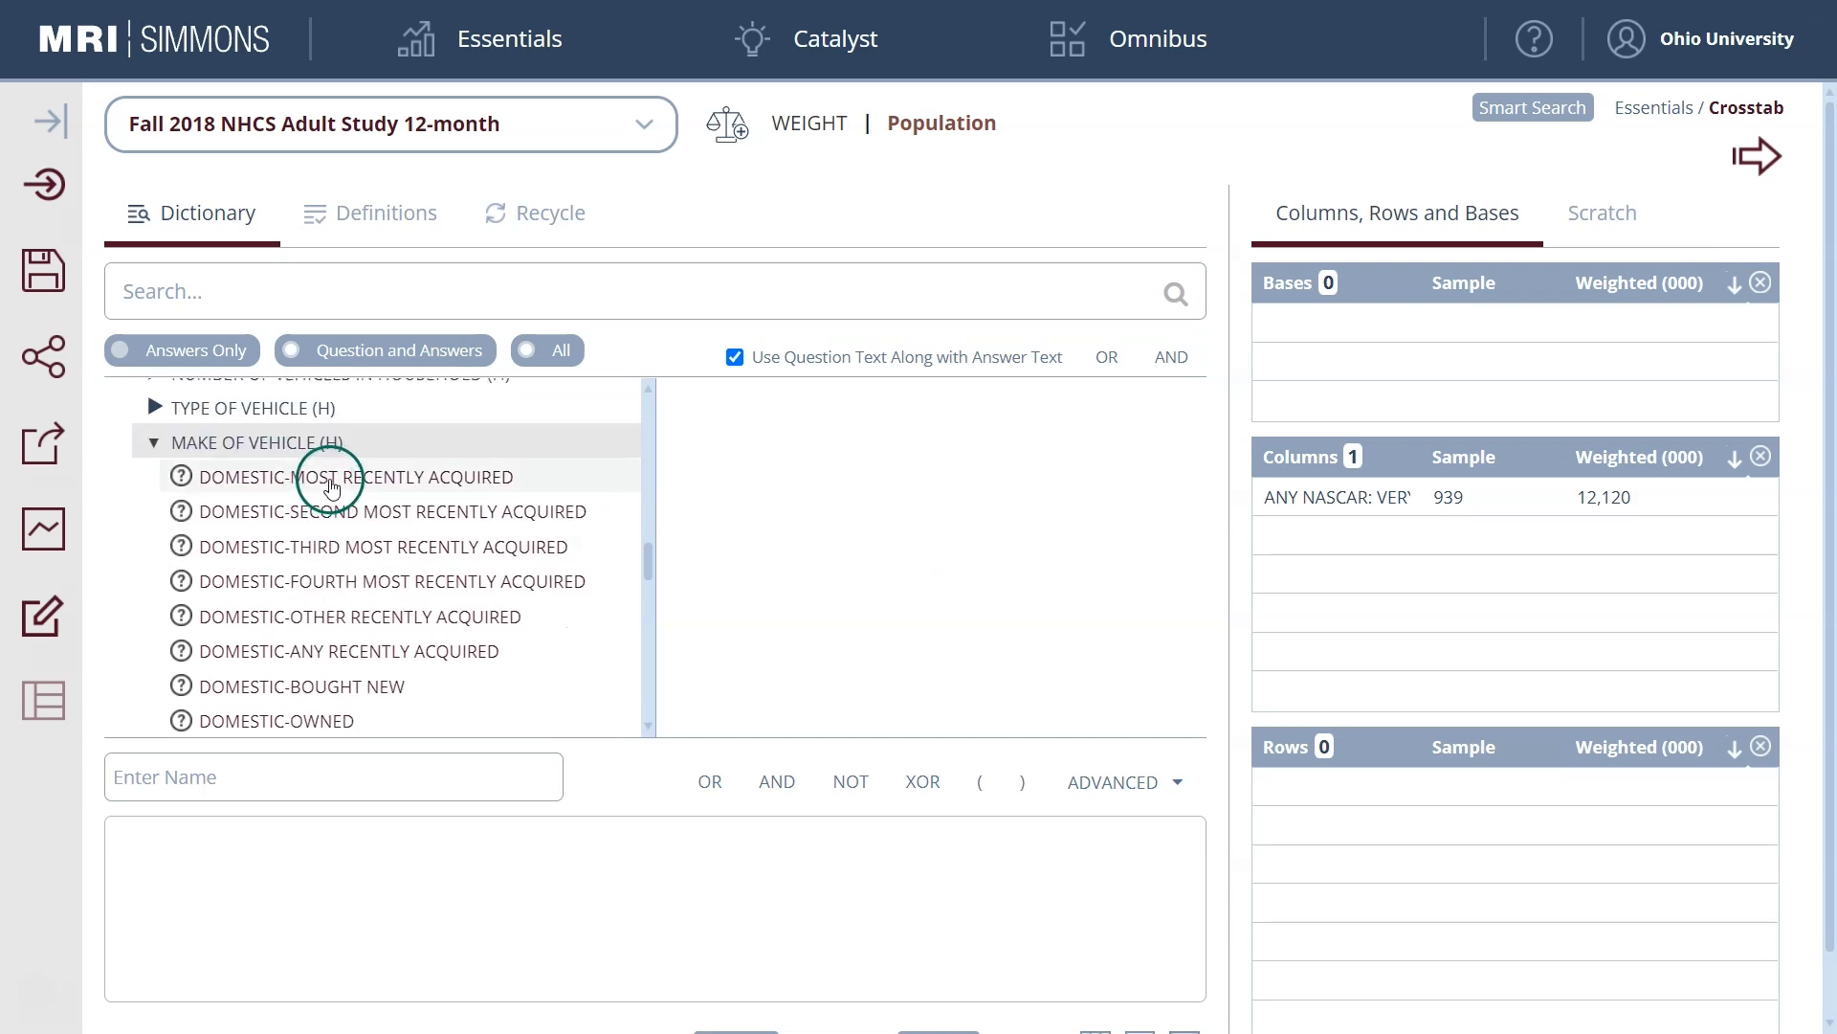
pyautogui.click(333, 485)
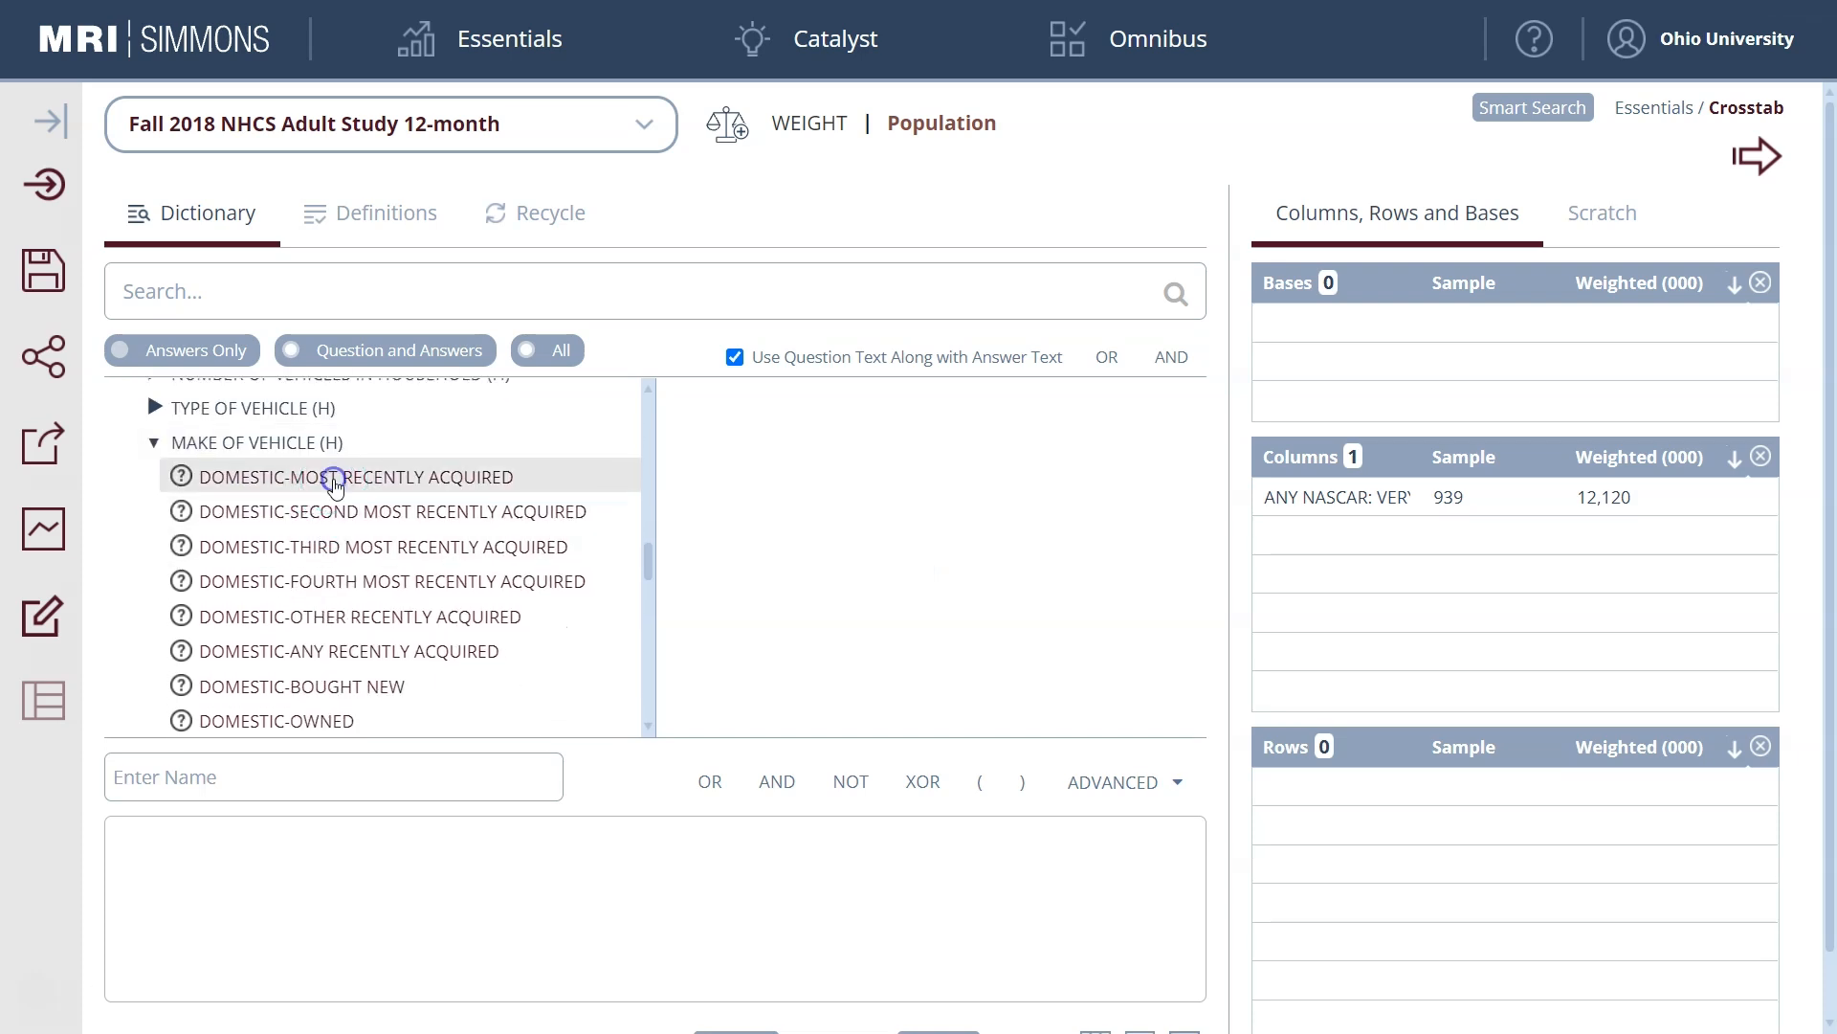
pyautogui.click(725, 651)
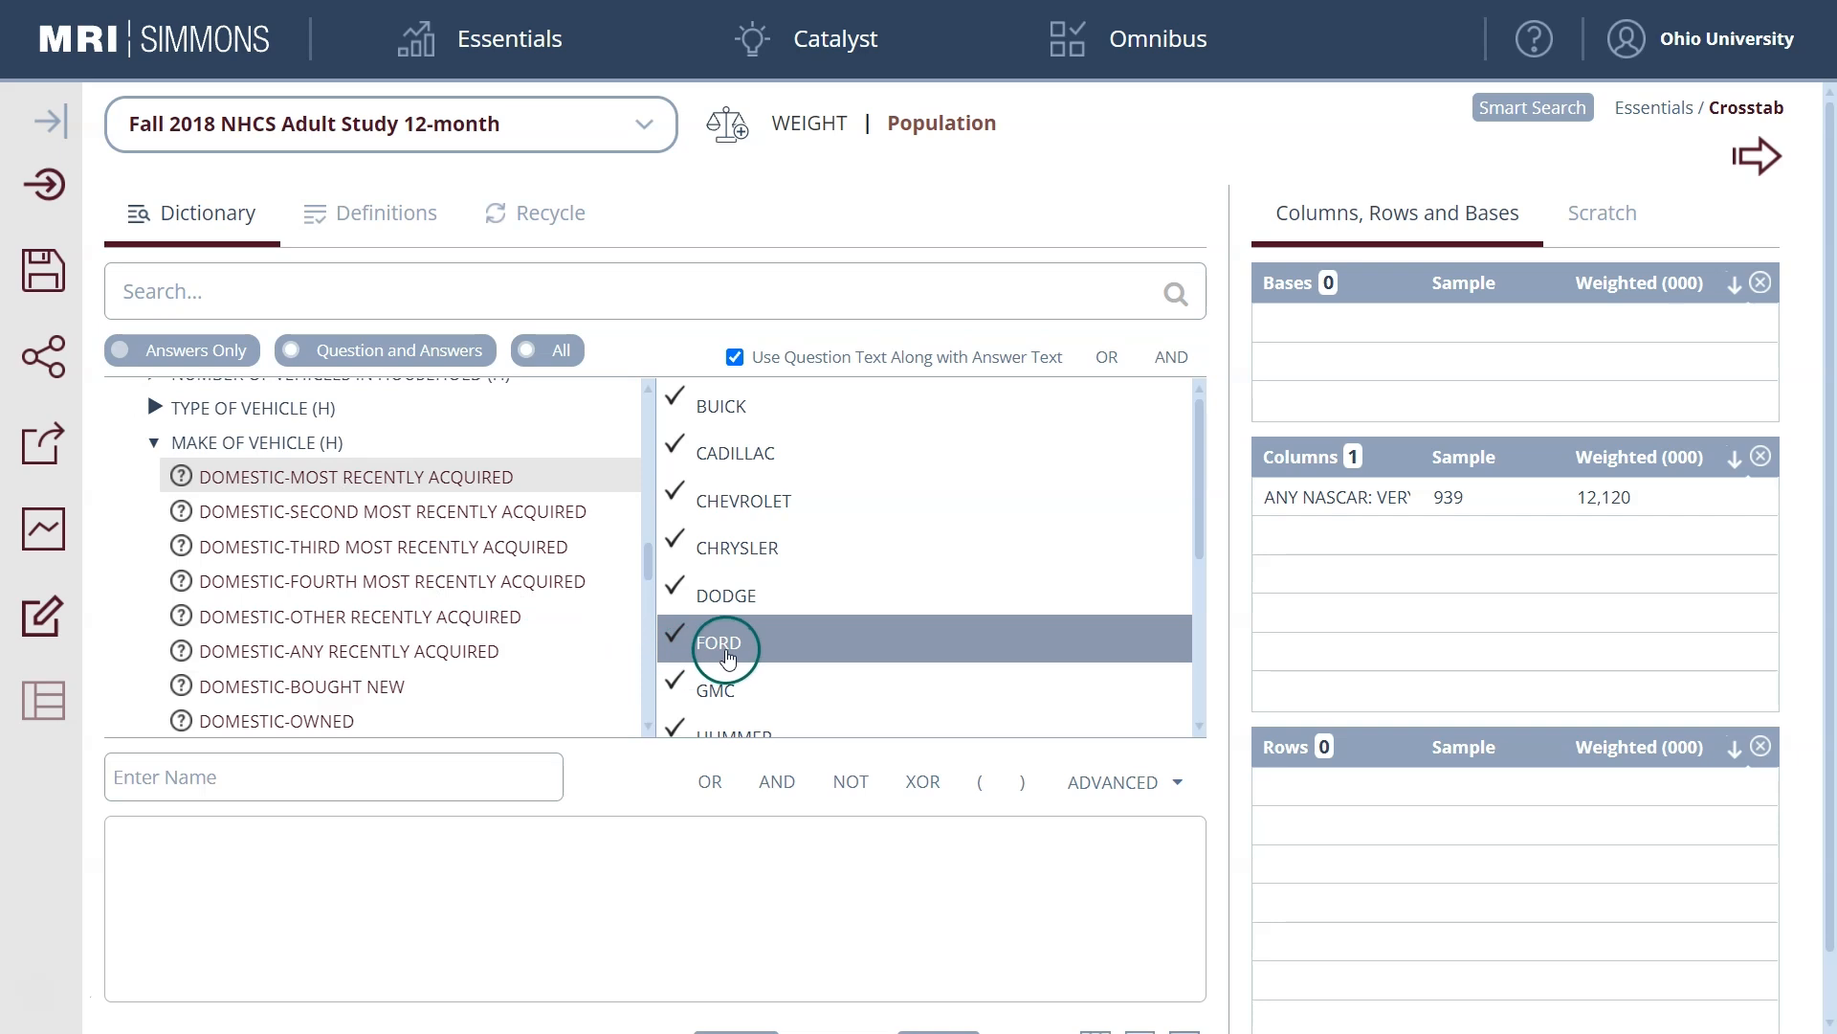
pyautogui.moveTo(727, 659); pyautogui.dragTo(1433, 783)
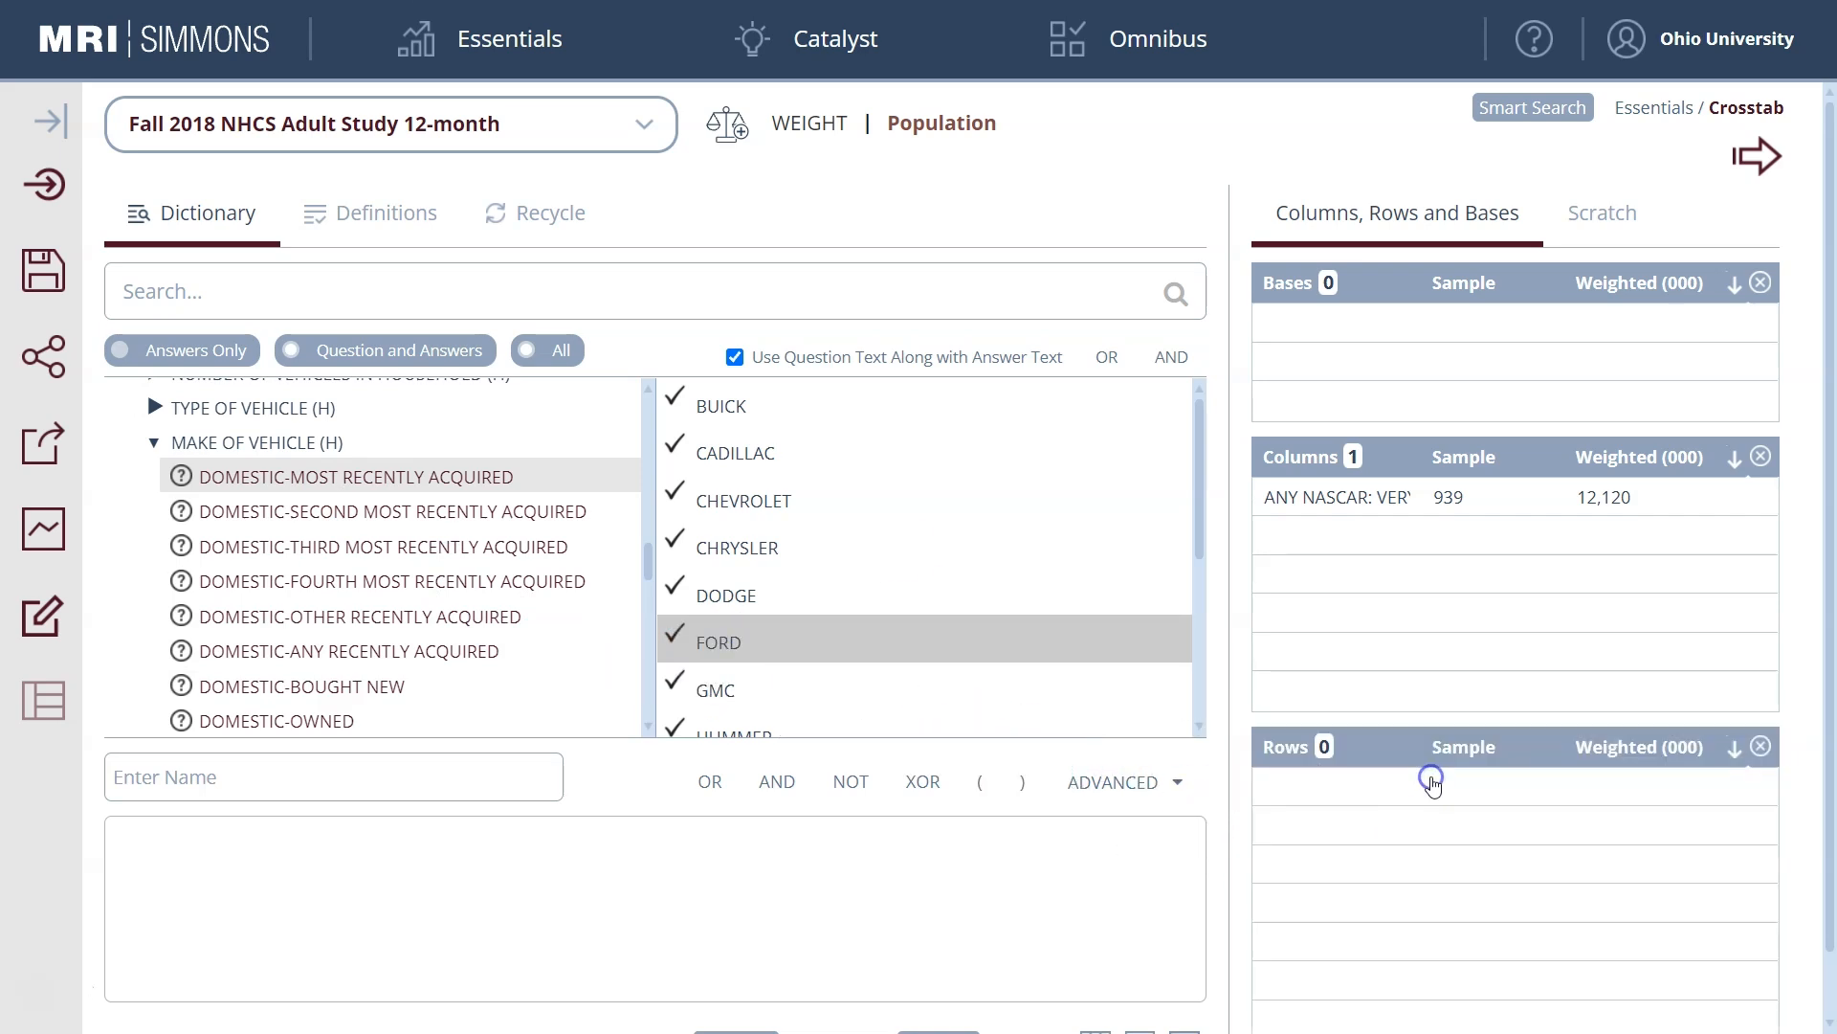
# Add Toyota from Foreign-Most Recently Acquired, under Make of Vehicle (H), to the crosstab rows
pyautogui.scroll(-2, 326, 555)
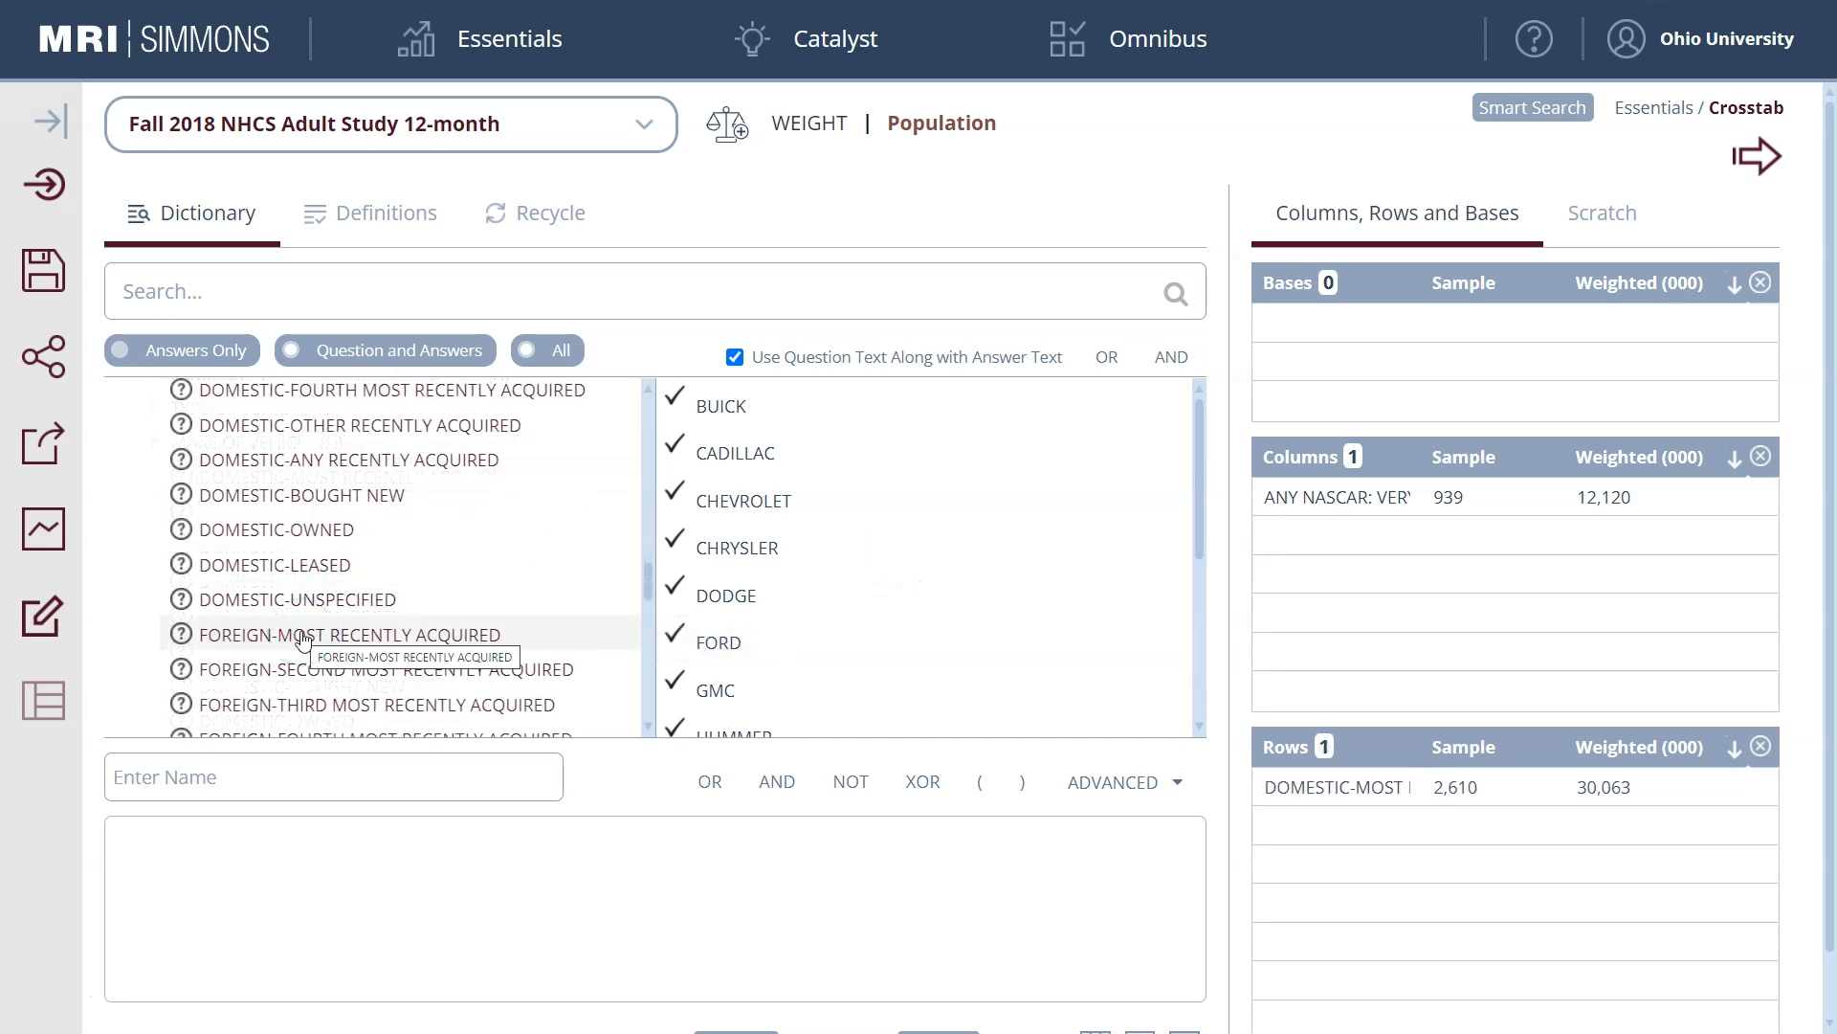
pyautogui.click(303, 638)
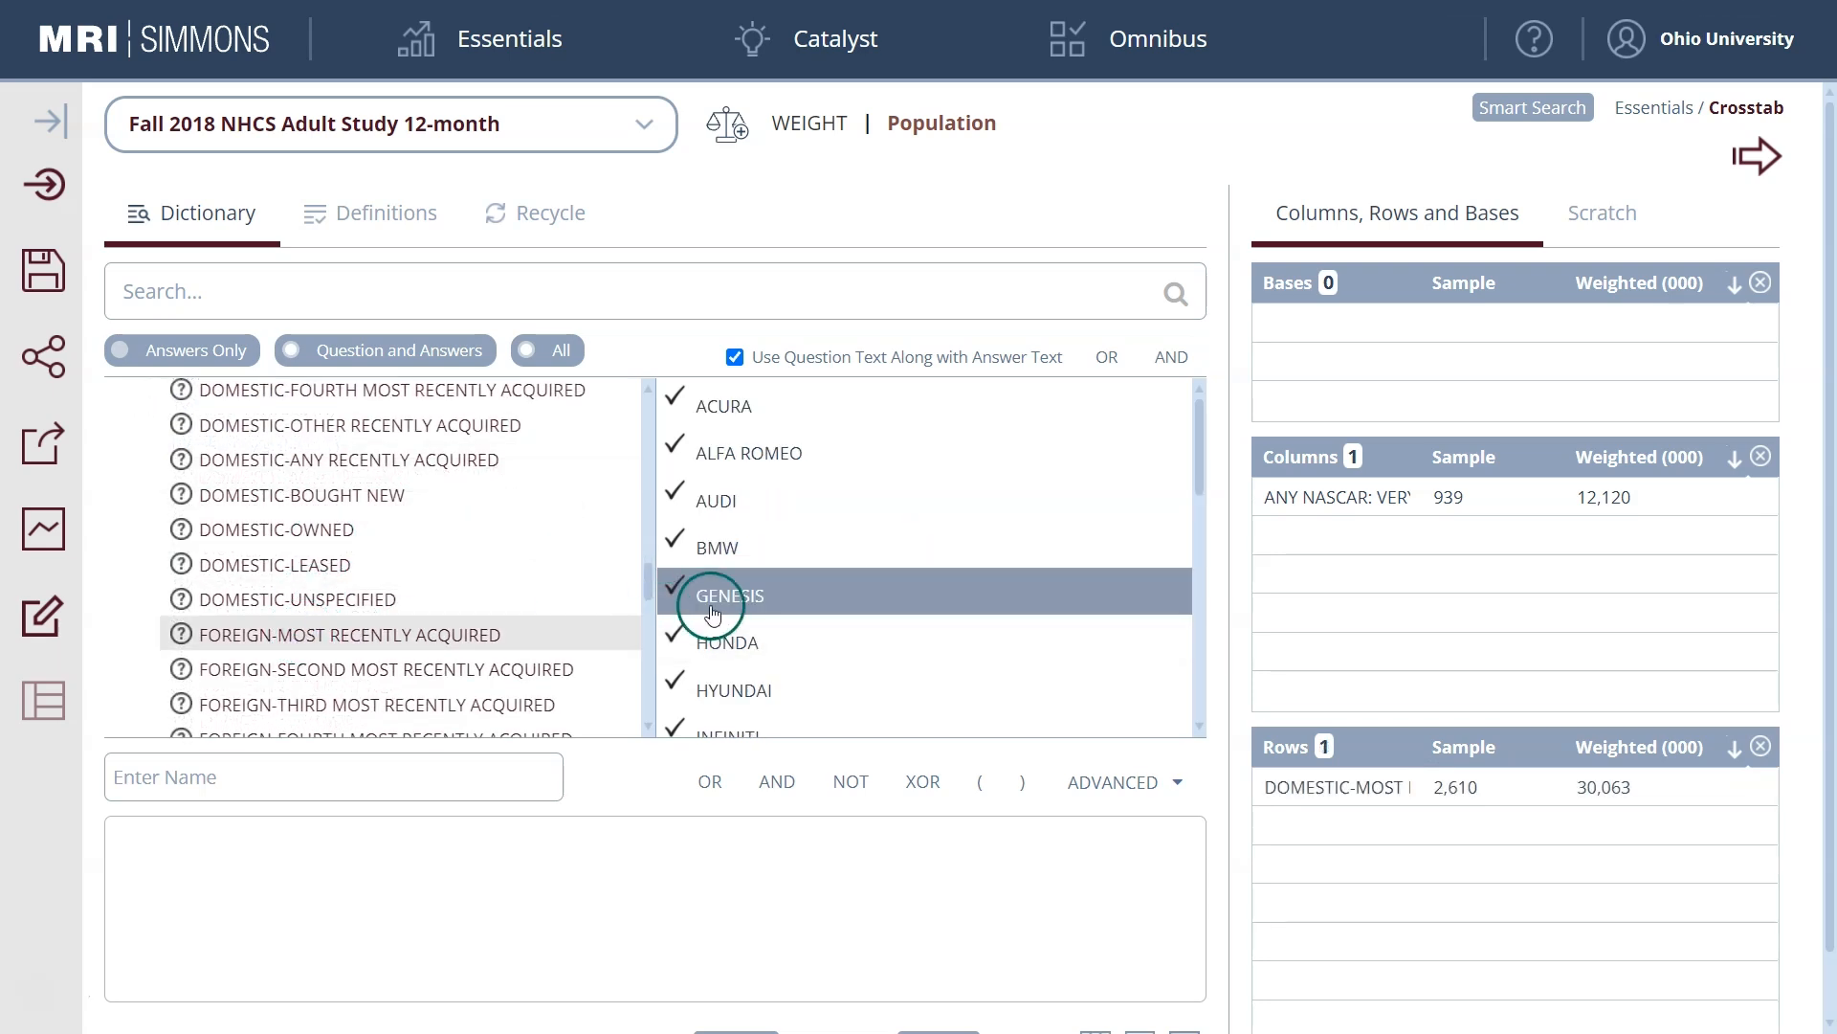
pyautogui.scroll(-2, 800, 568)
pyautogui.scroll(-4, 800, 569)
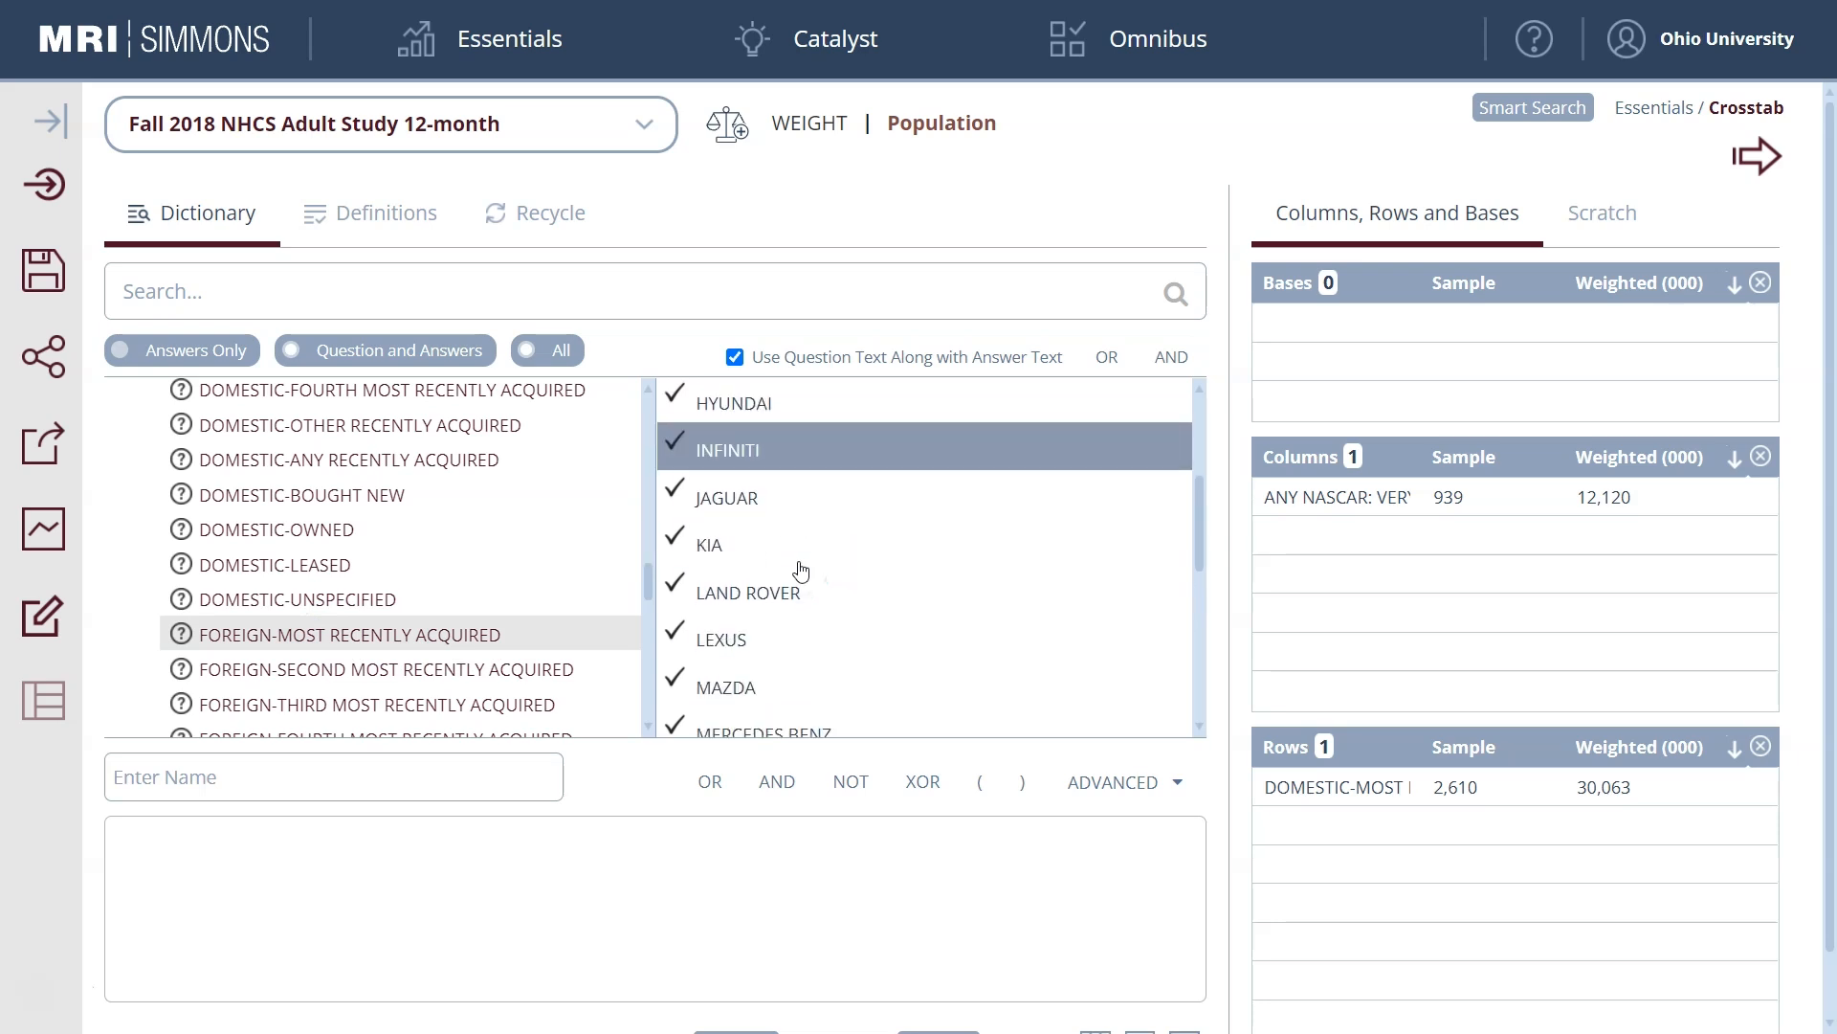
pyautogui.scroll(-3, 800, 570)
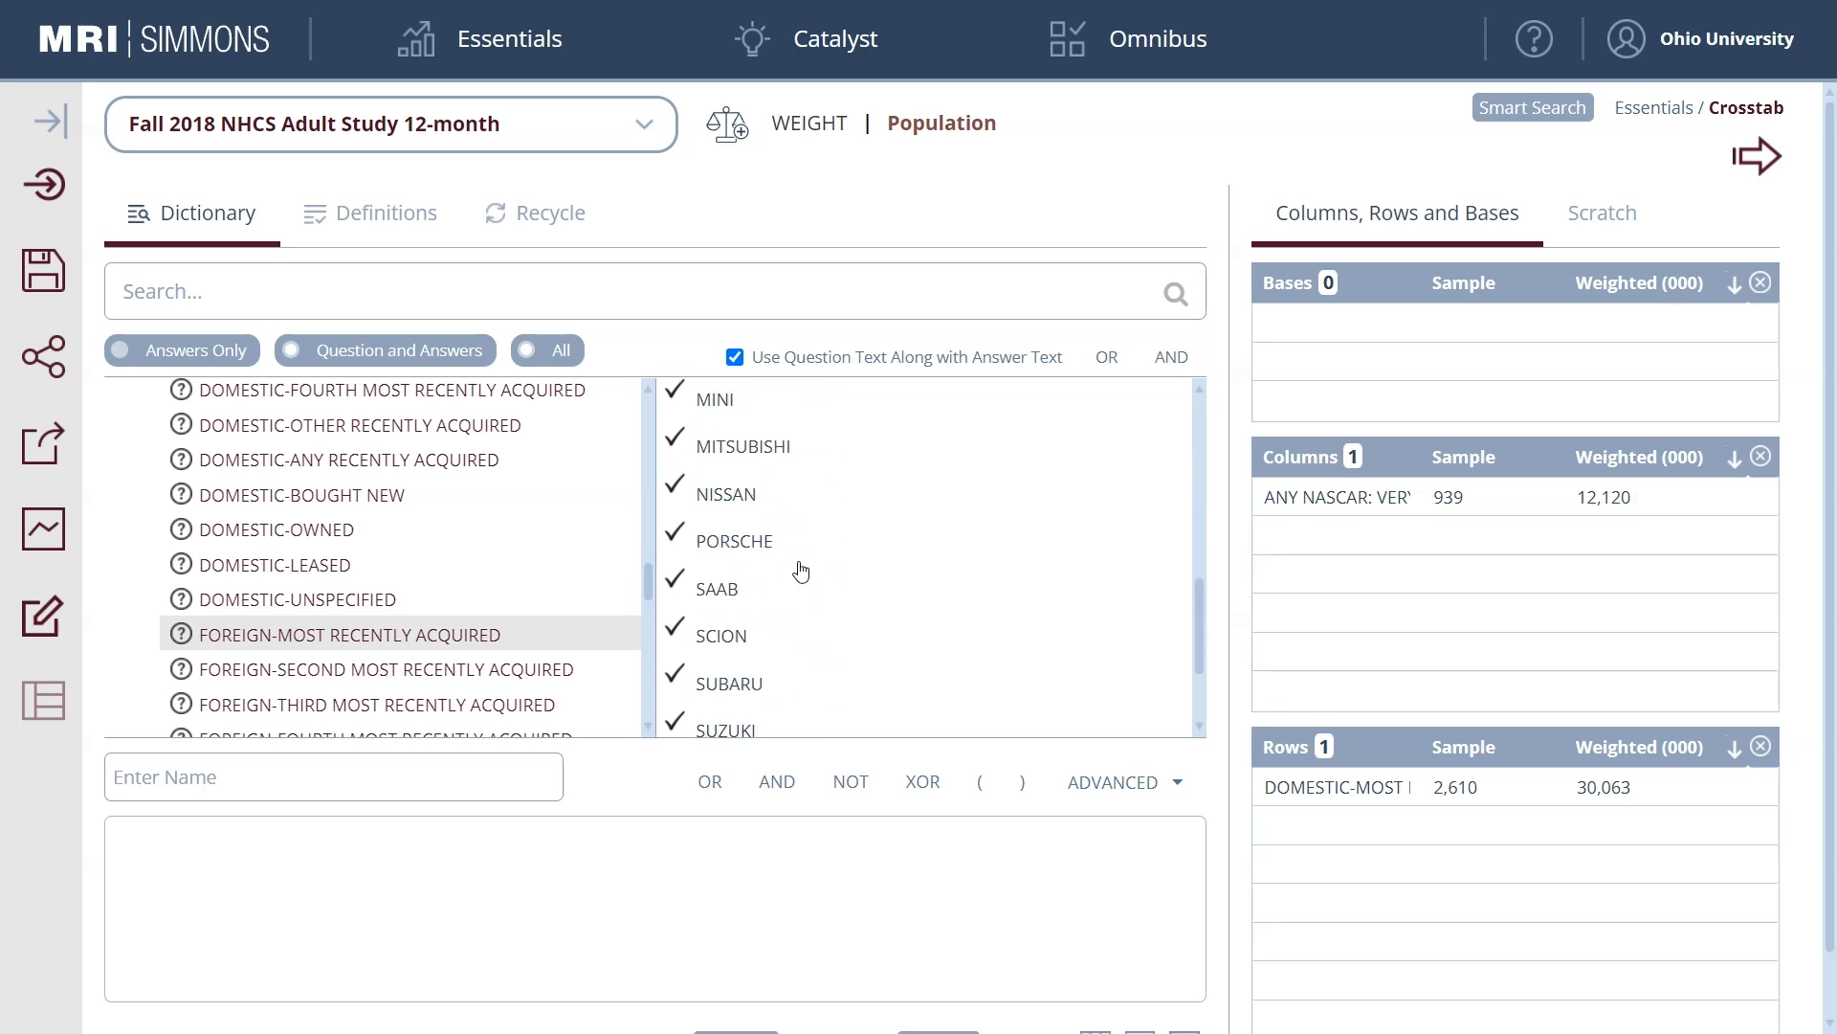
pyautogui.click(737, 620)
pyautogui.moveTo(737, 622); pyautogui.dragTo(1404, 820)
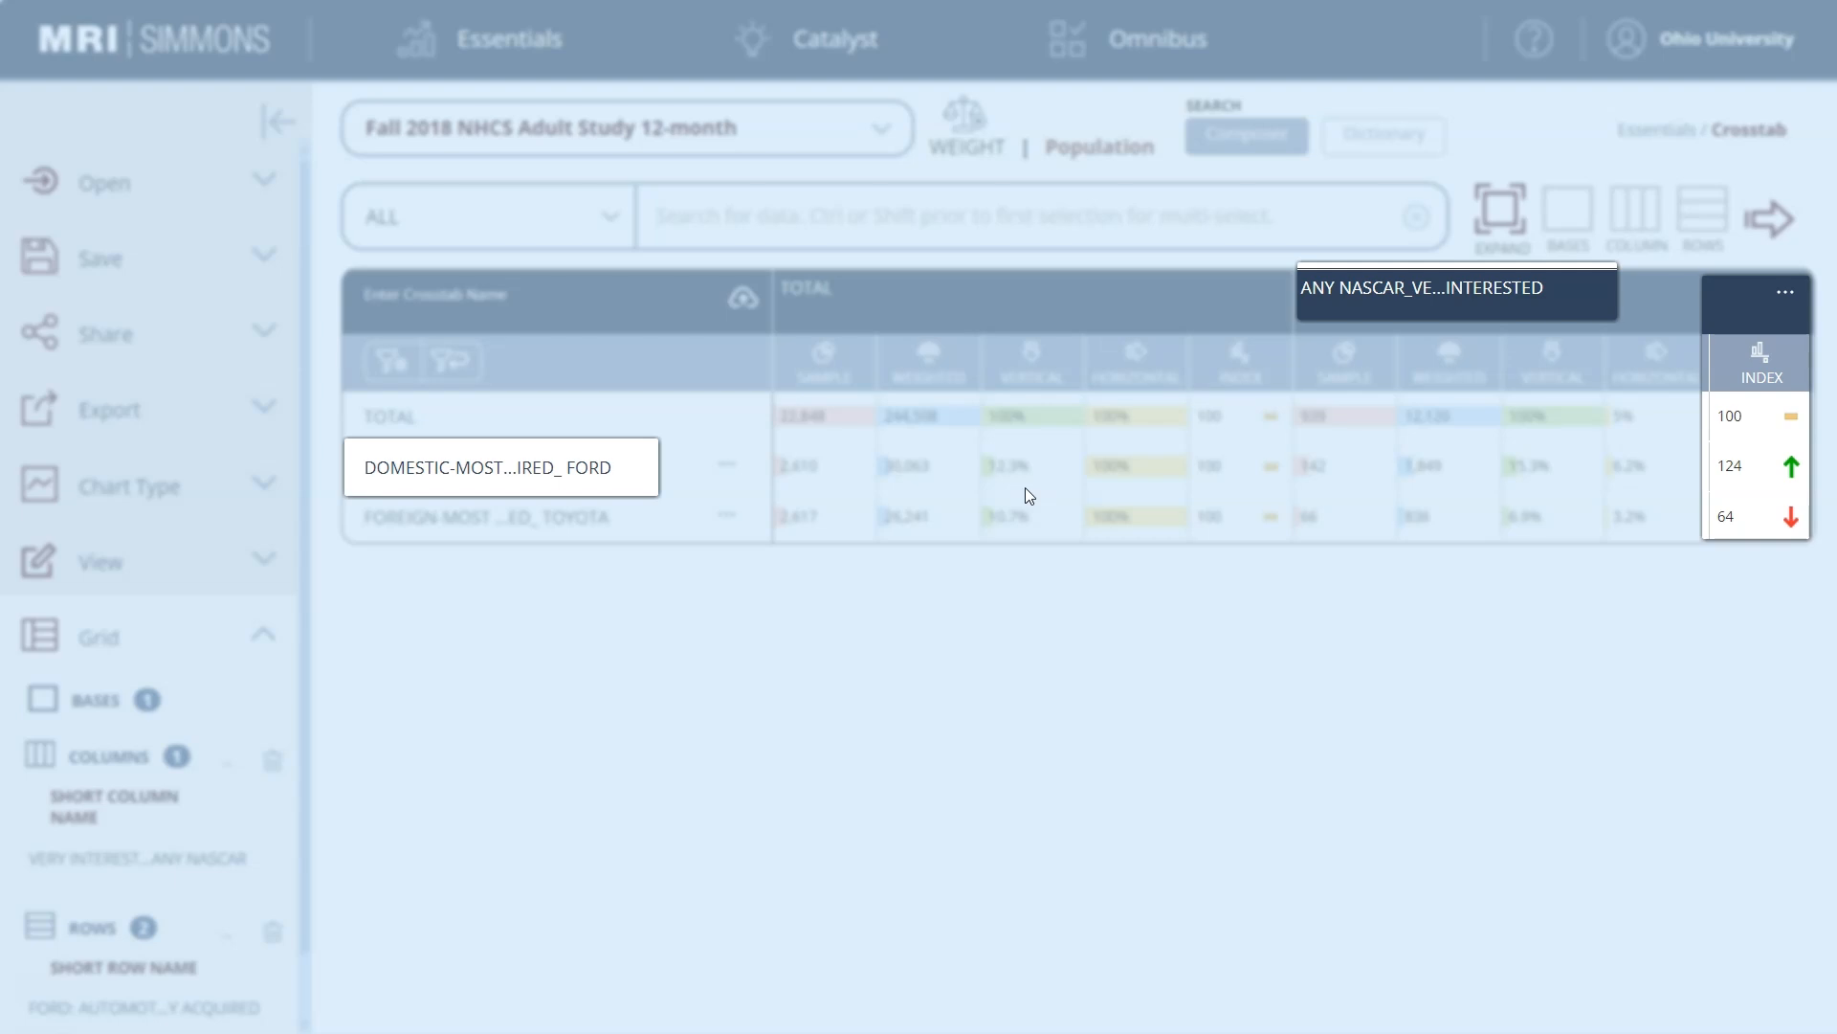
pyautogui.click(1302, 553)
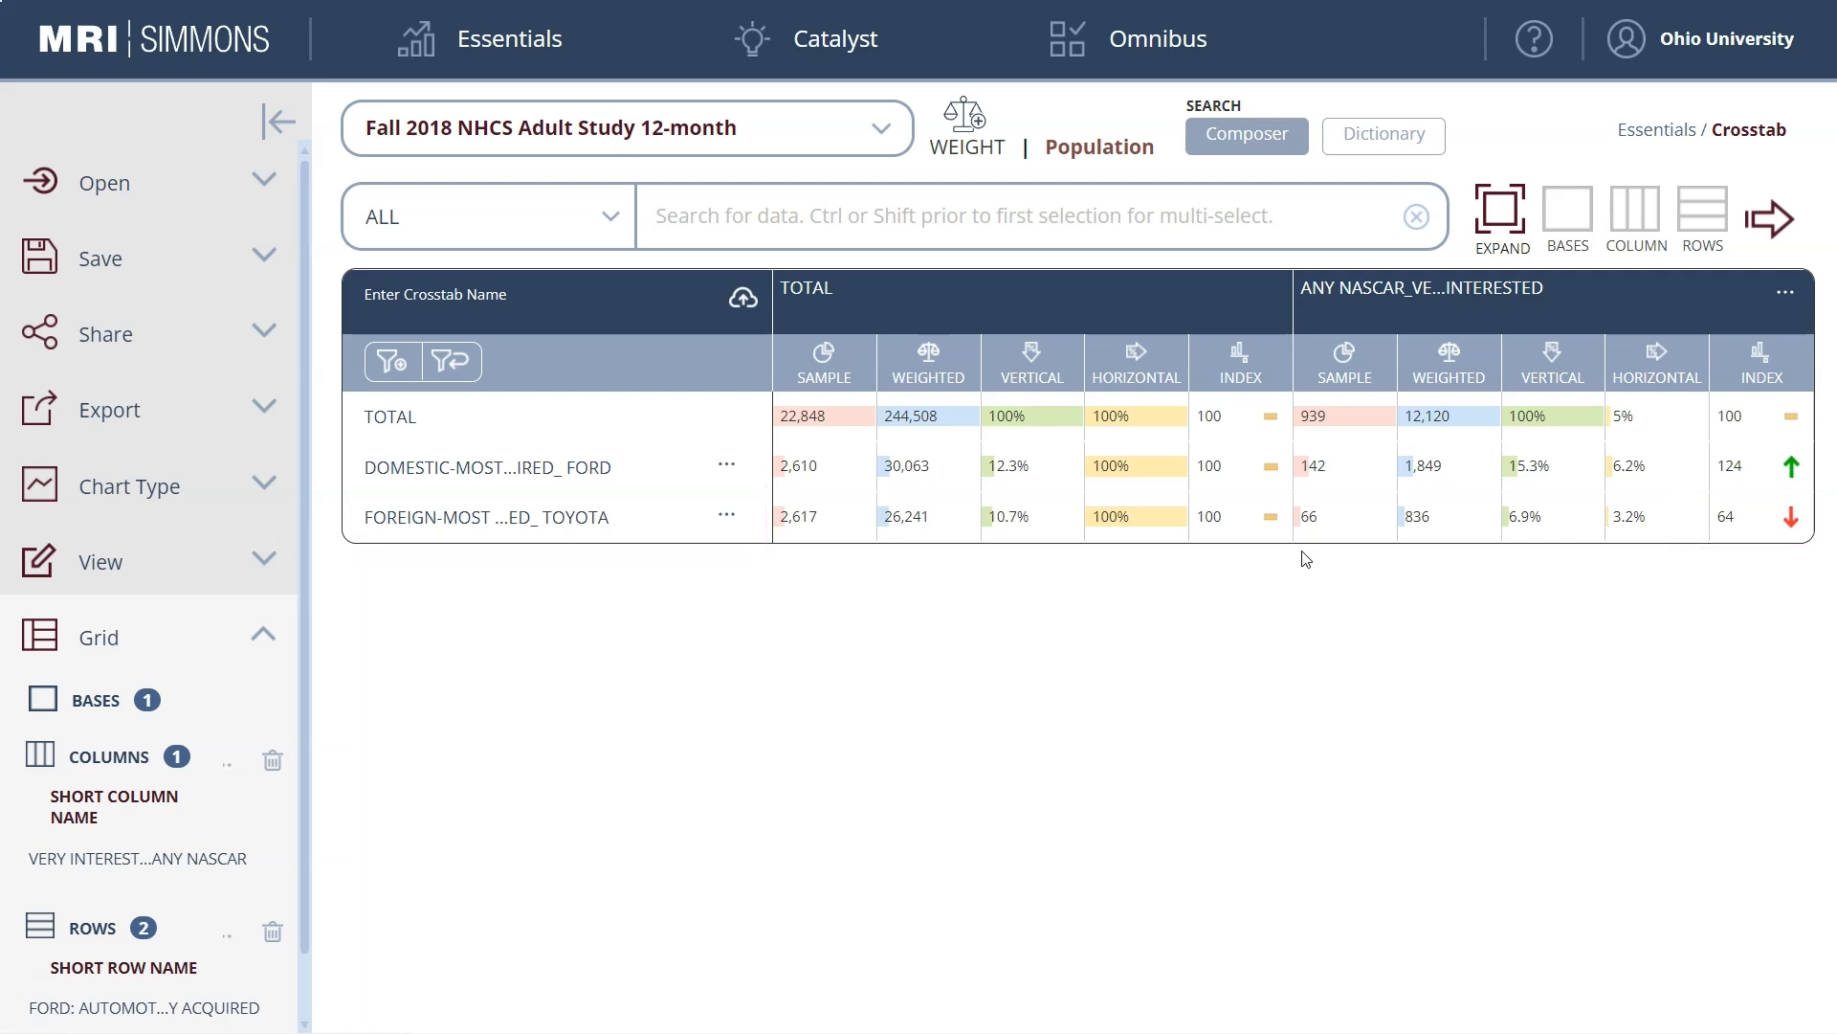
# Return to the full dictionary and expand Entertainment/Leisure, Sports Interest down to the Sports Interest-Last 12 Months questions
pyautogui.click(1393, 140)
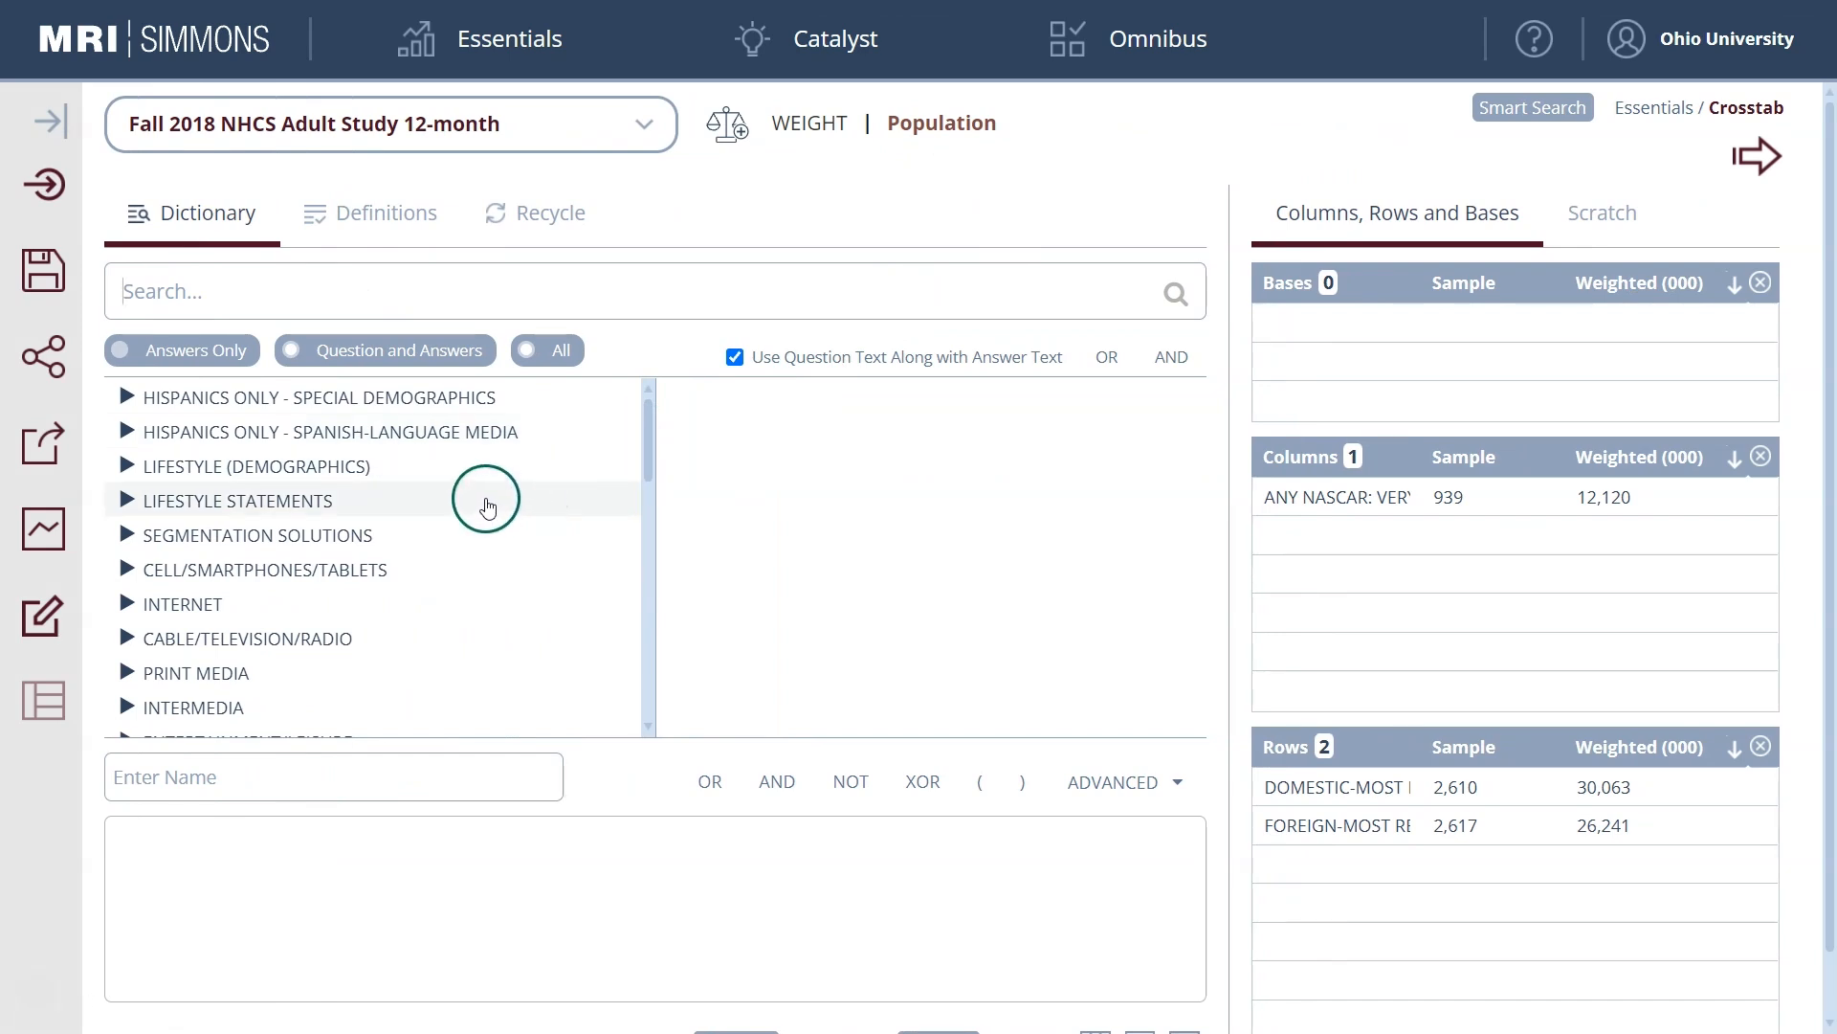
pyautogui.scroll(-1, 485, 494)
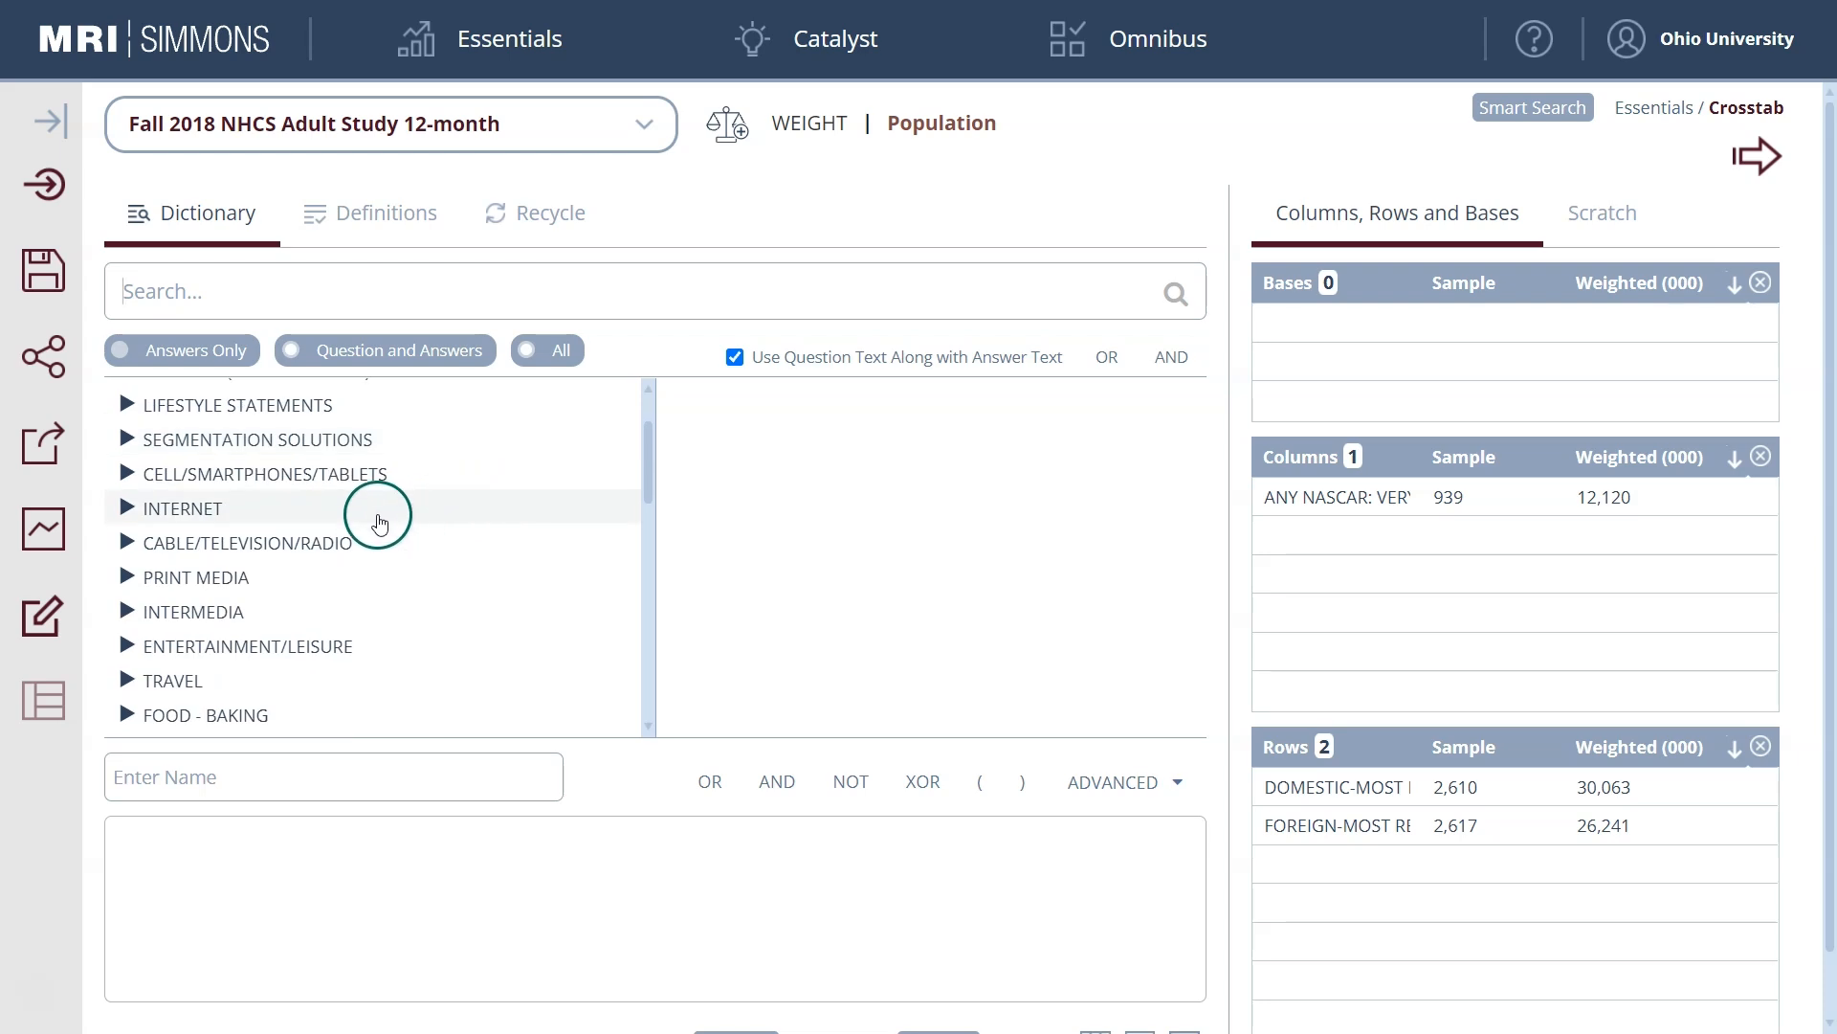
pyautogui.scroll(-1, 382, 507)
pyautogui.click(135, 533)
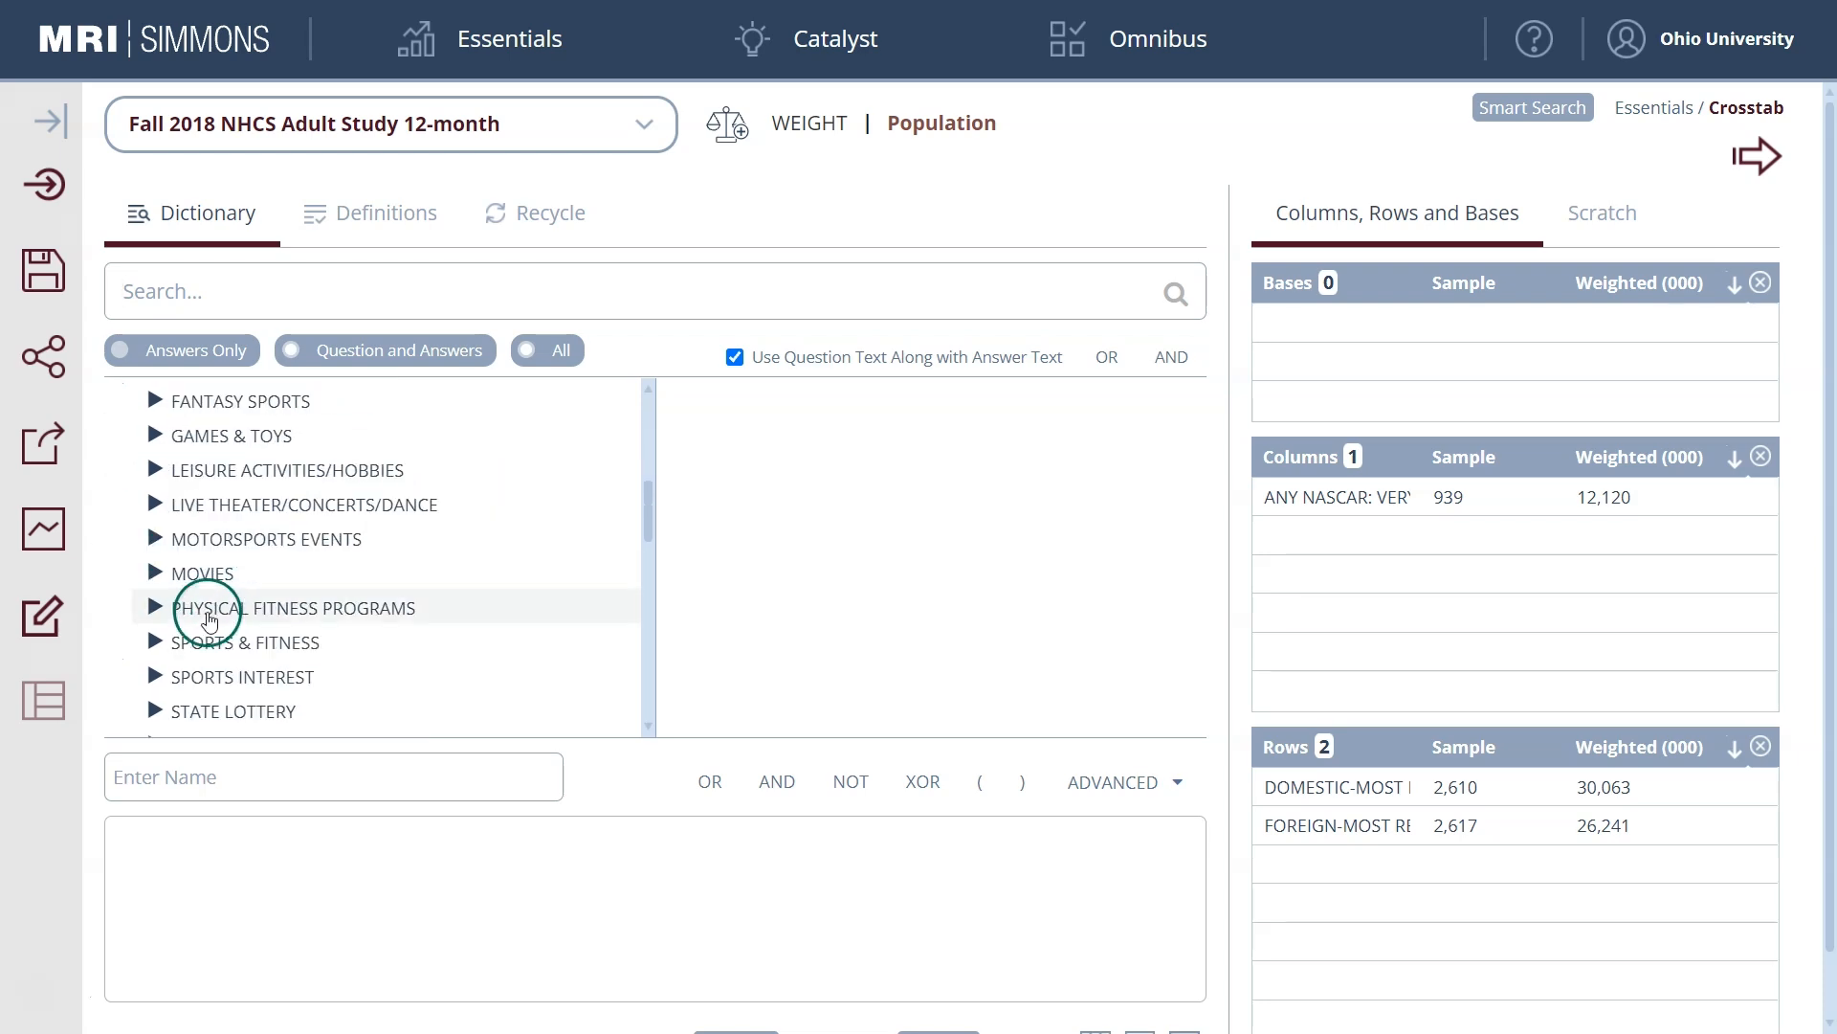
pyautogui.click(154, 676)
pyautogui.scroll(-2, 186, 521)
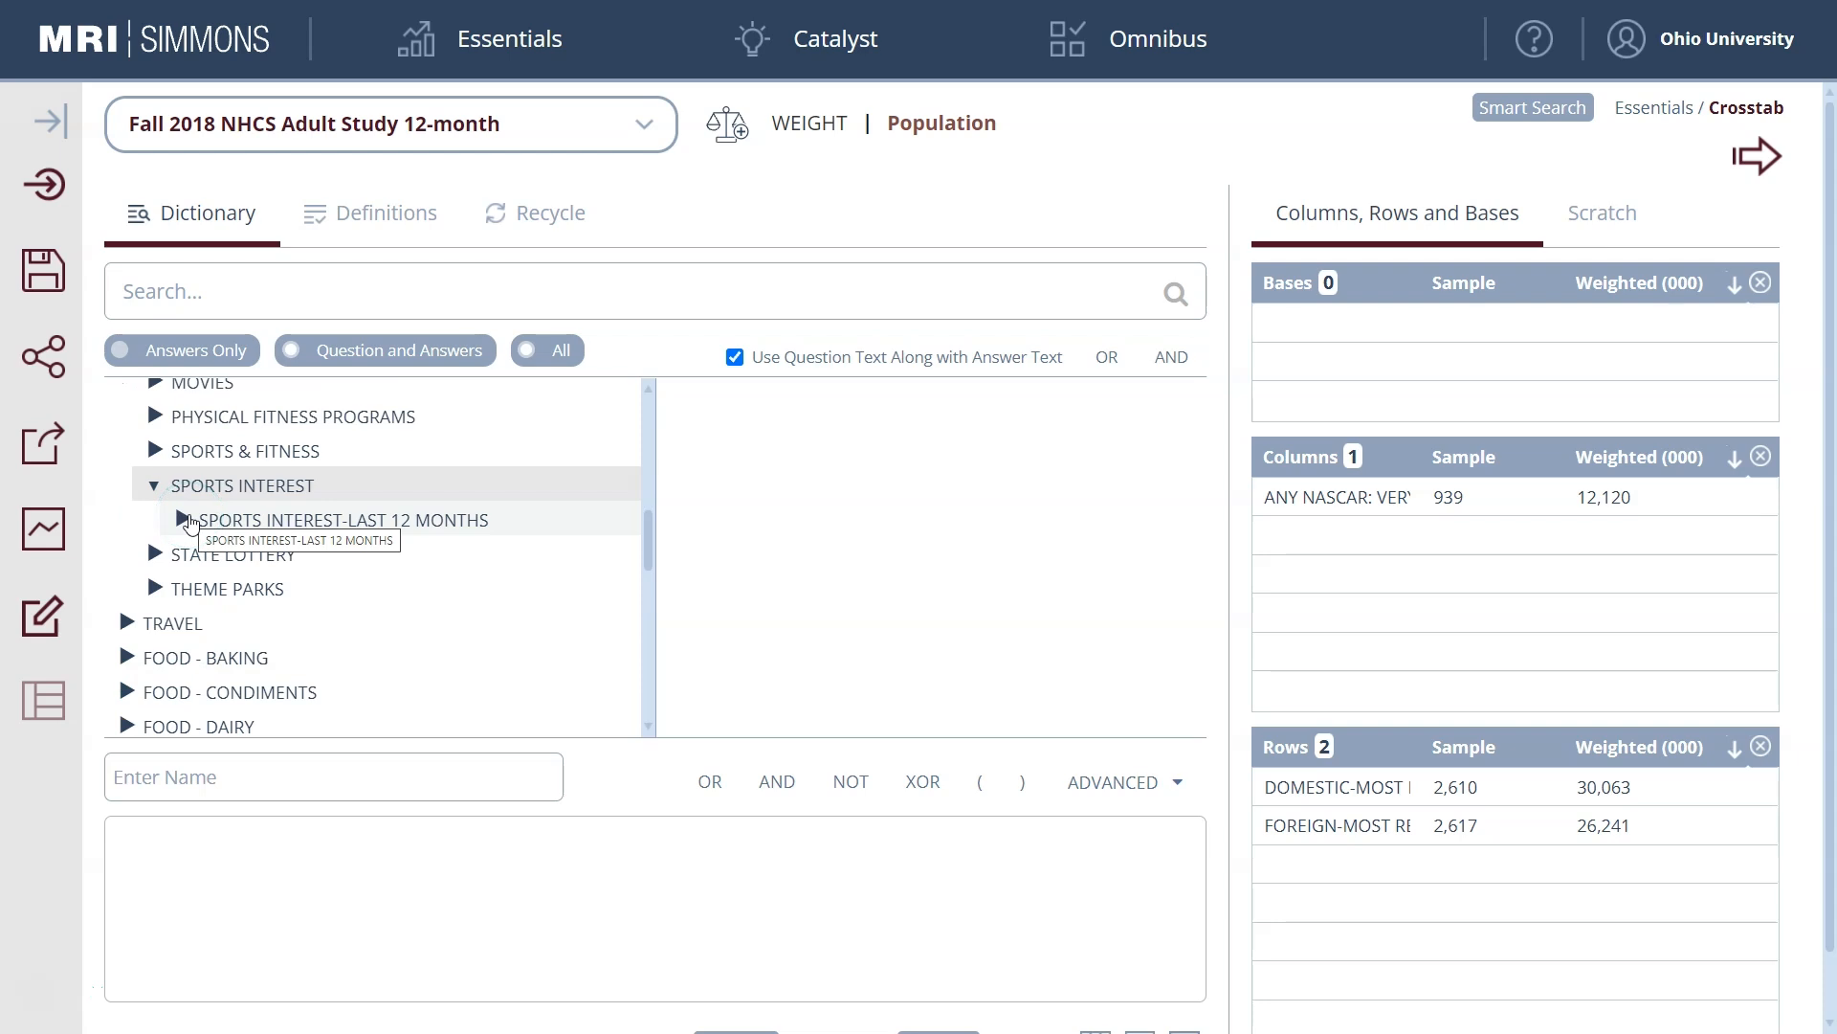
pyautogui.click(183, 520)
# Add the Very Interested answer of National Football League (NFL) to the crosstab columns
pyautogui.scroll(-1, 416, 526)
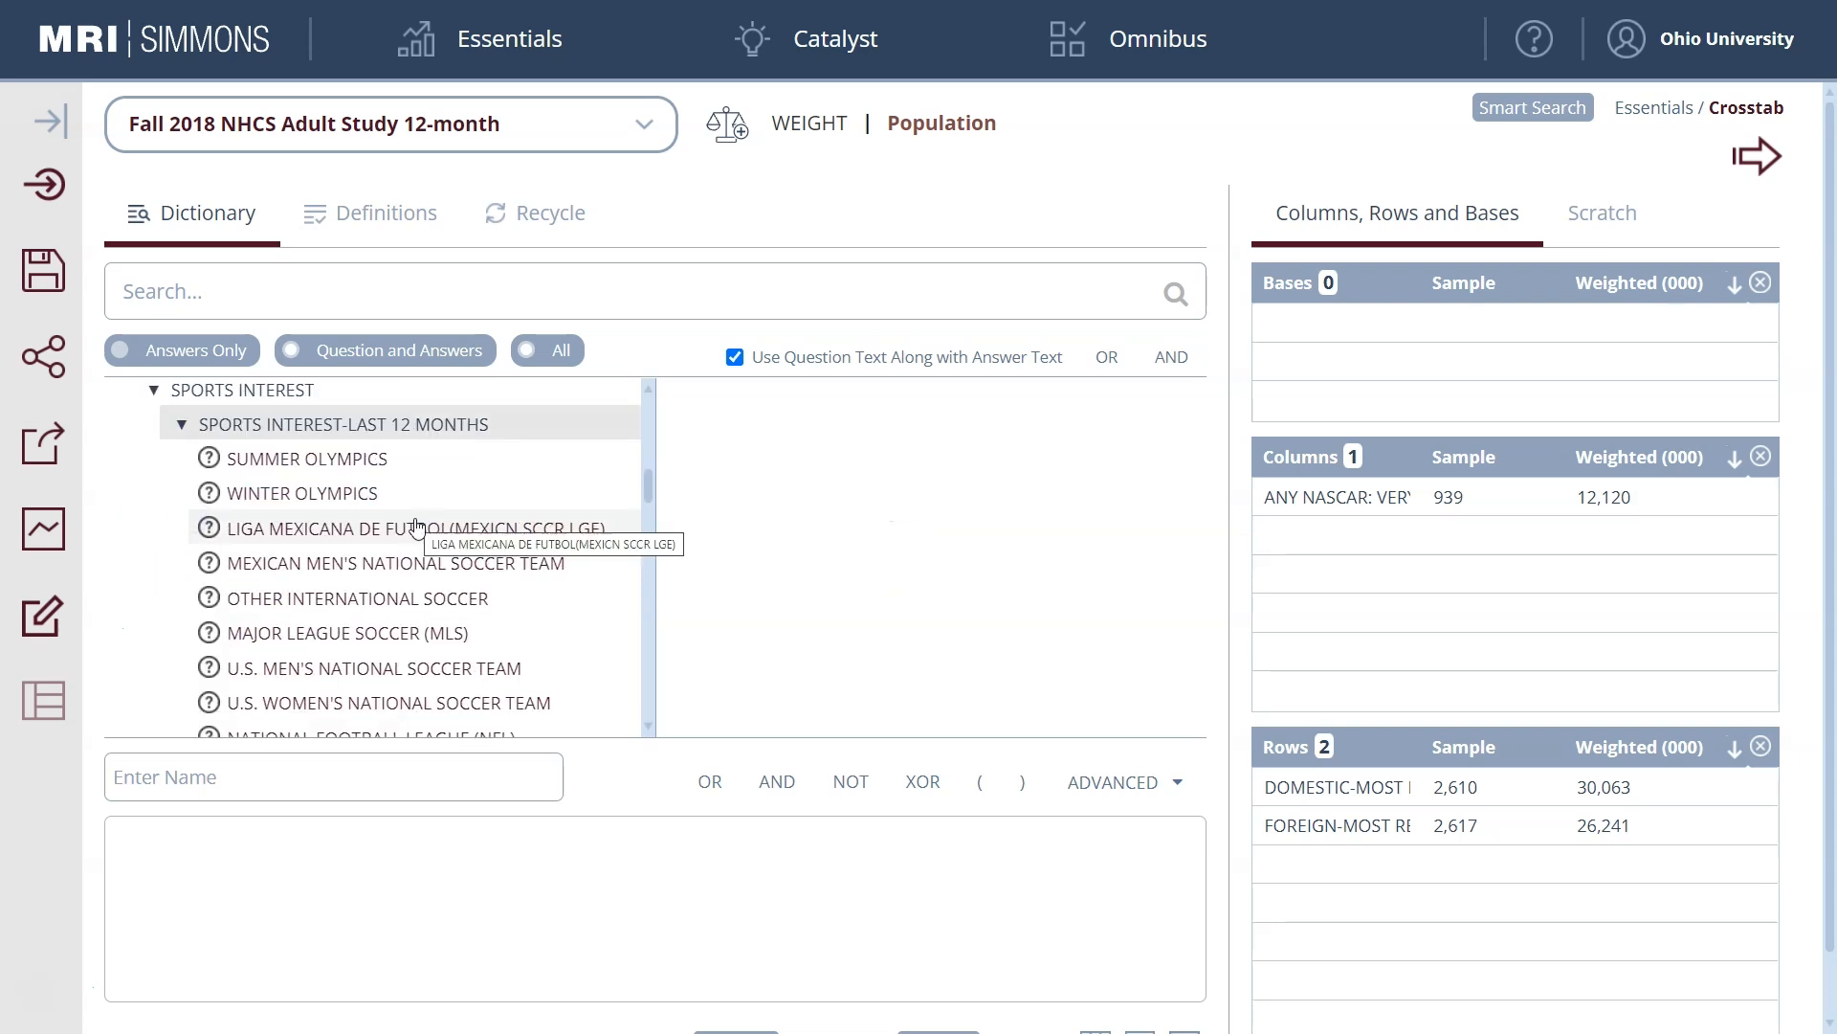
pyautogui.scroll(-1, 416, 526)
pyautogui.click(397, 639)
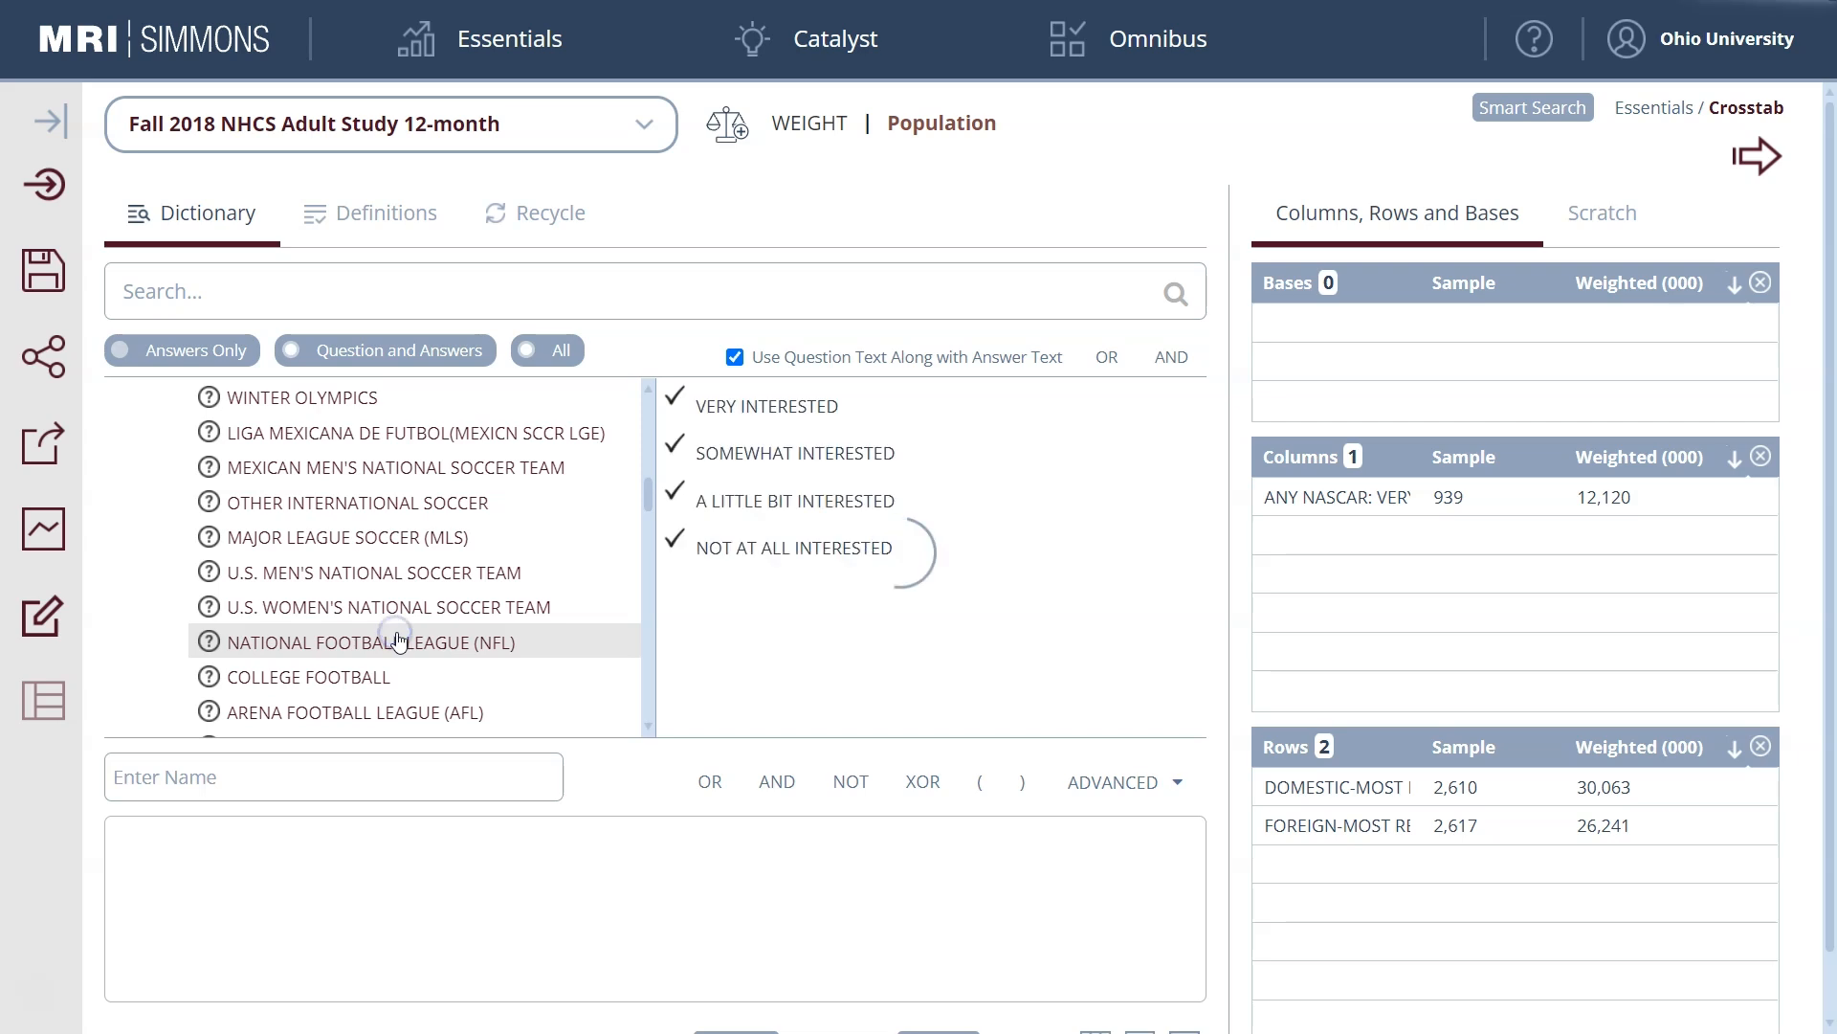
pyautogui.moveTo(763, 403); pyautogui.dragTo(1387, 508)
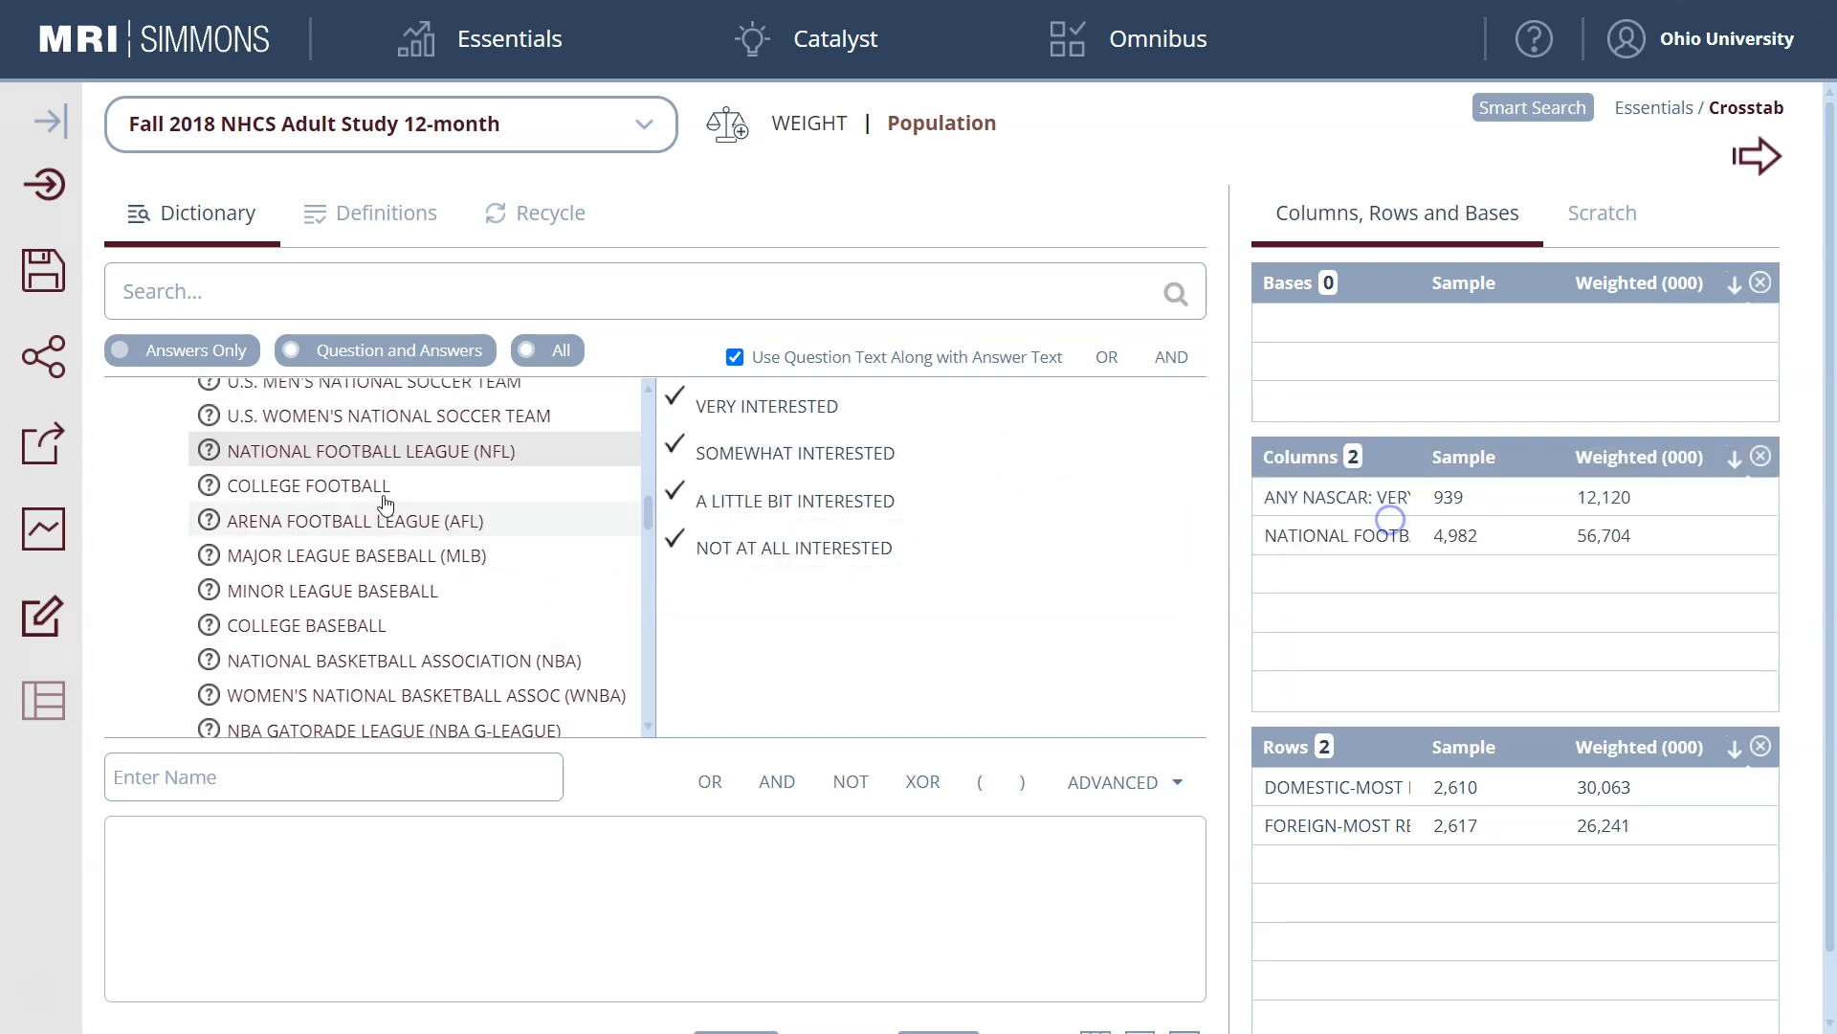
# Add the Very Interested answer of National Basketball Association (NBA) to the columns and run the crosstab
pyautogui.click(371, 667)
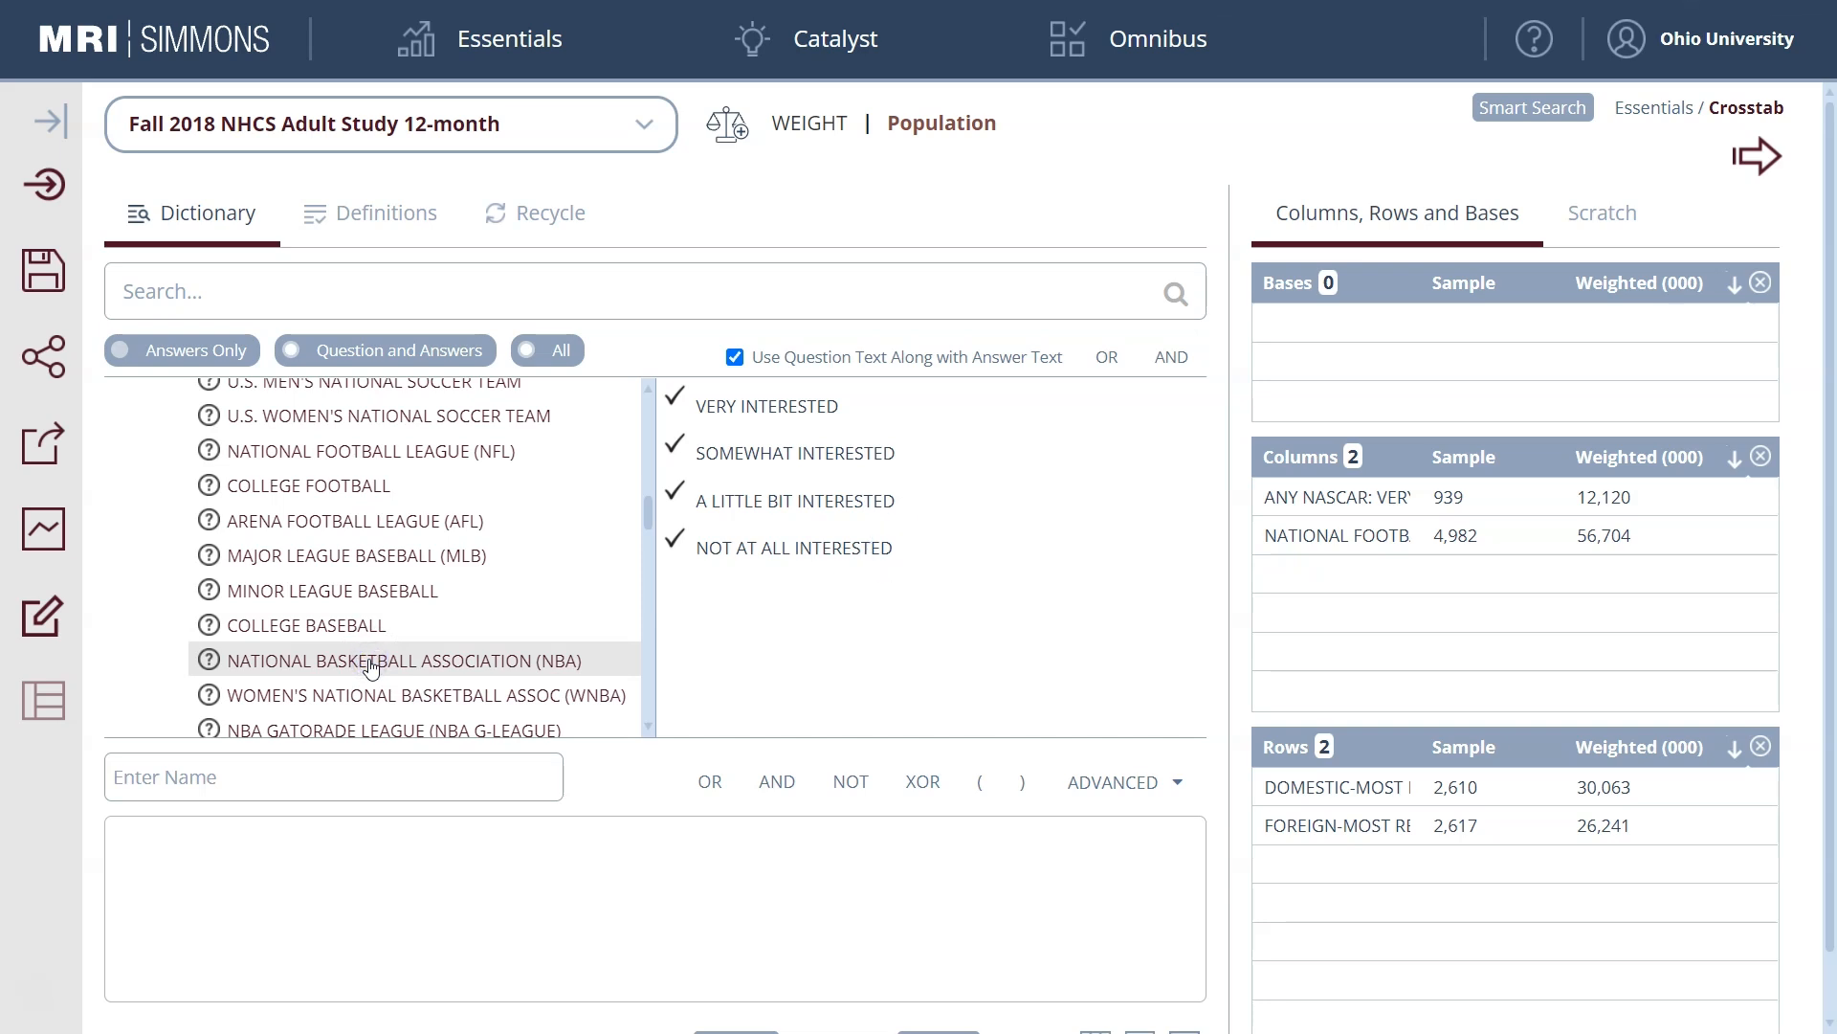
pyautogui.moveTo(752, 404); pyautogui.dragTo(1395, 553)
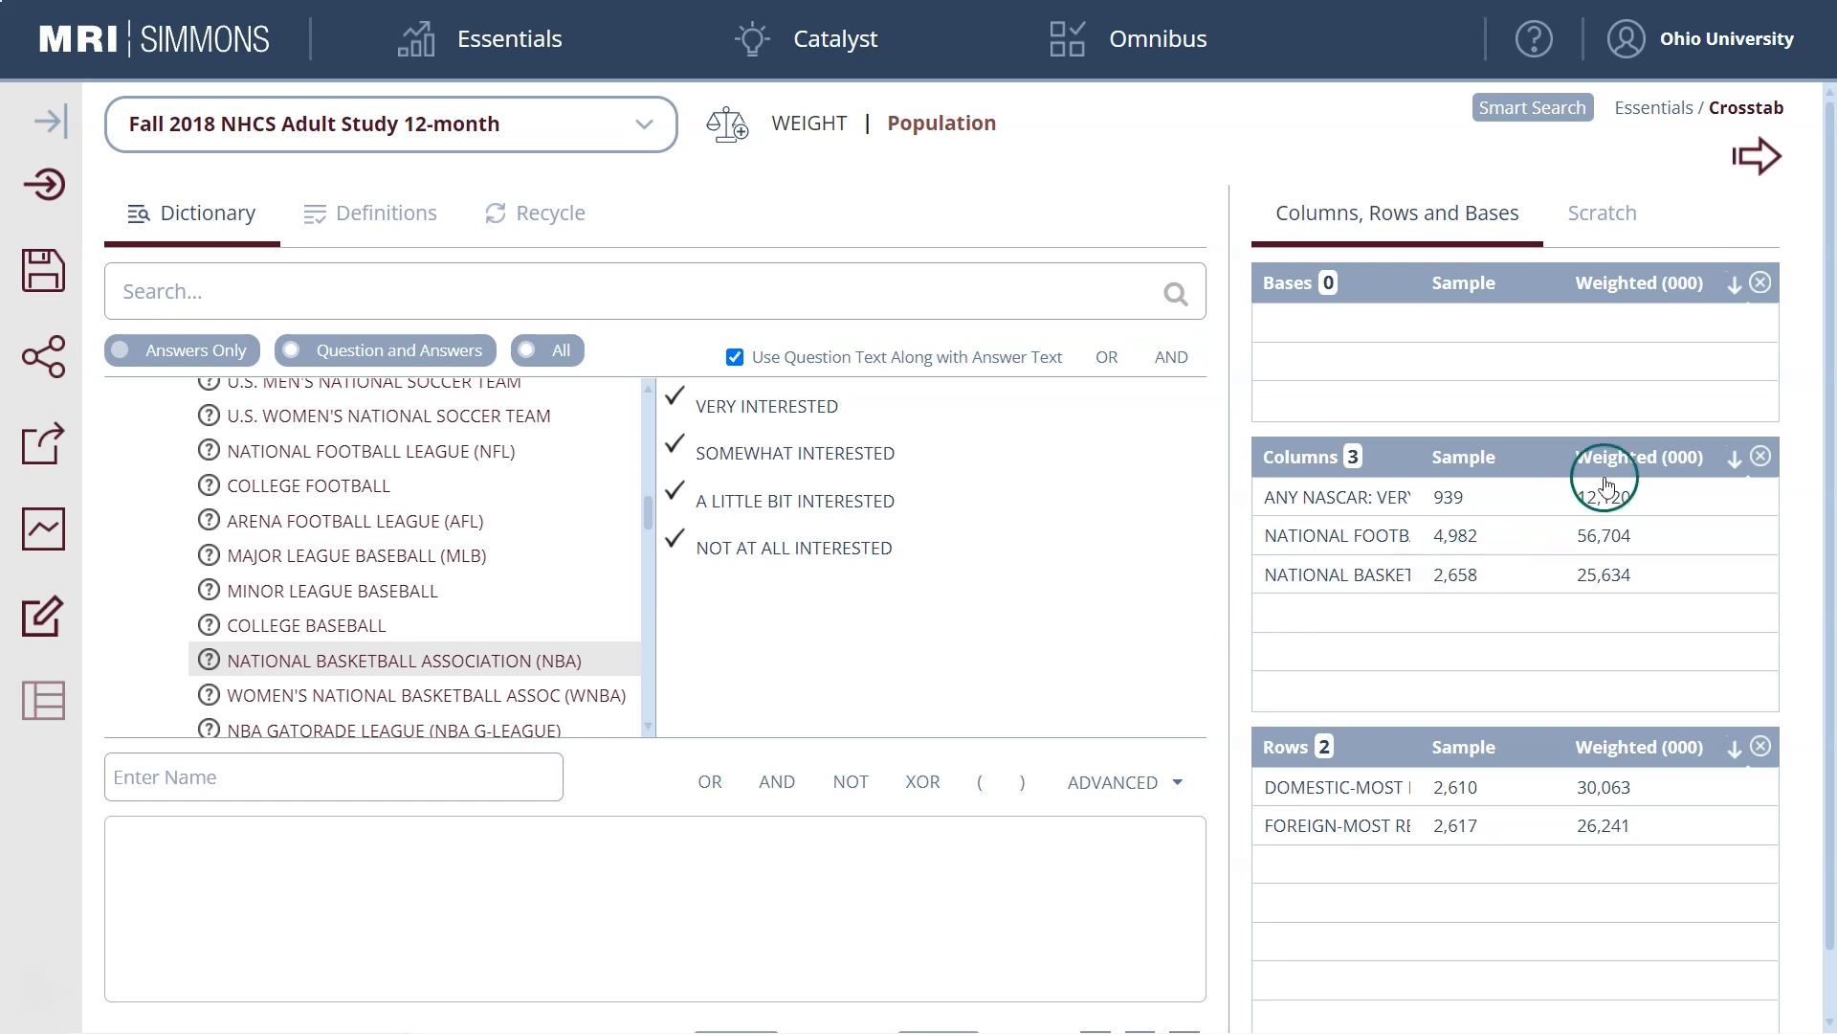
pyautogui.click(1757, 156)
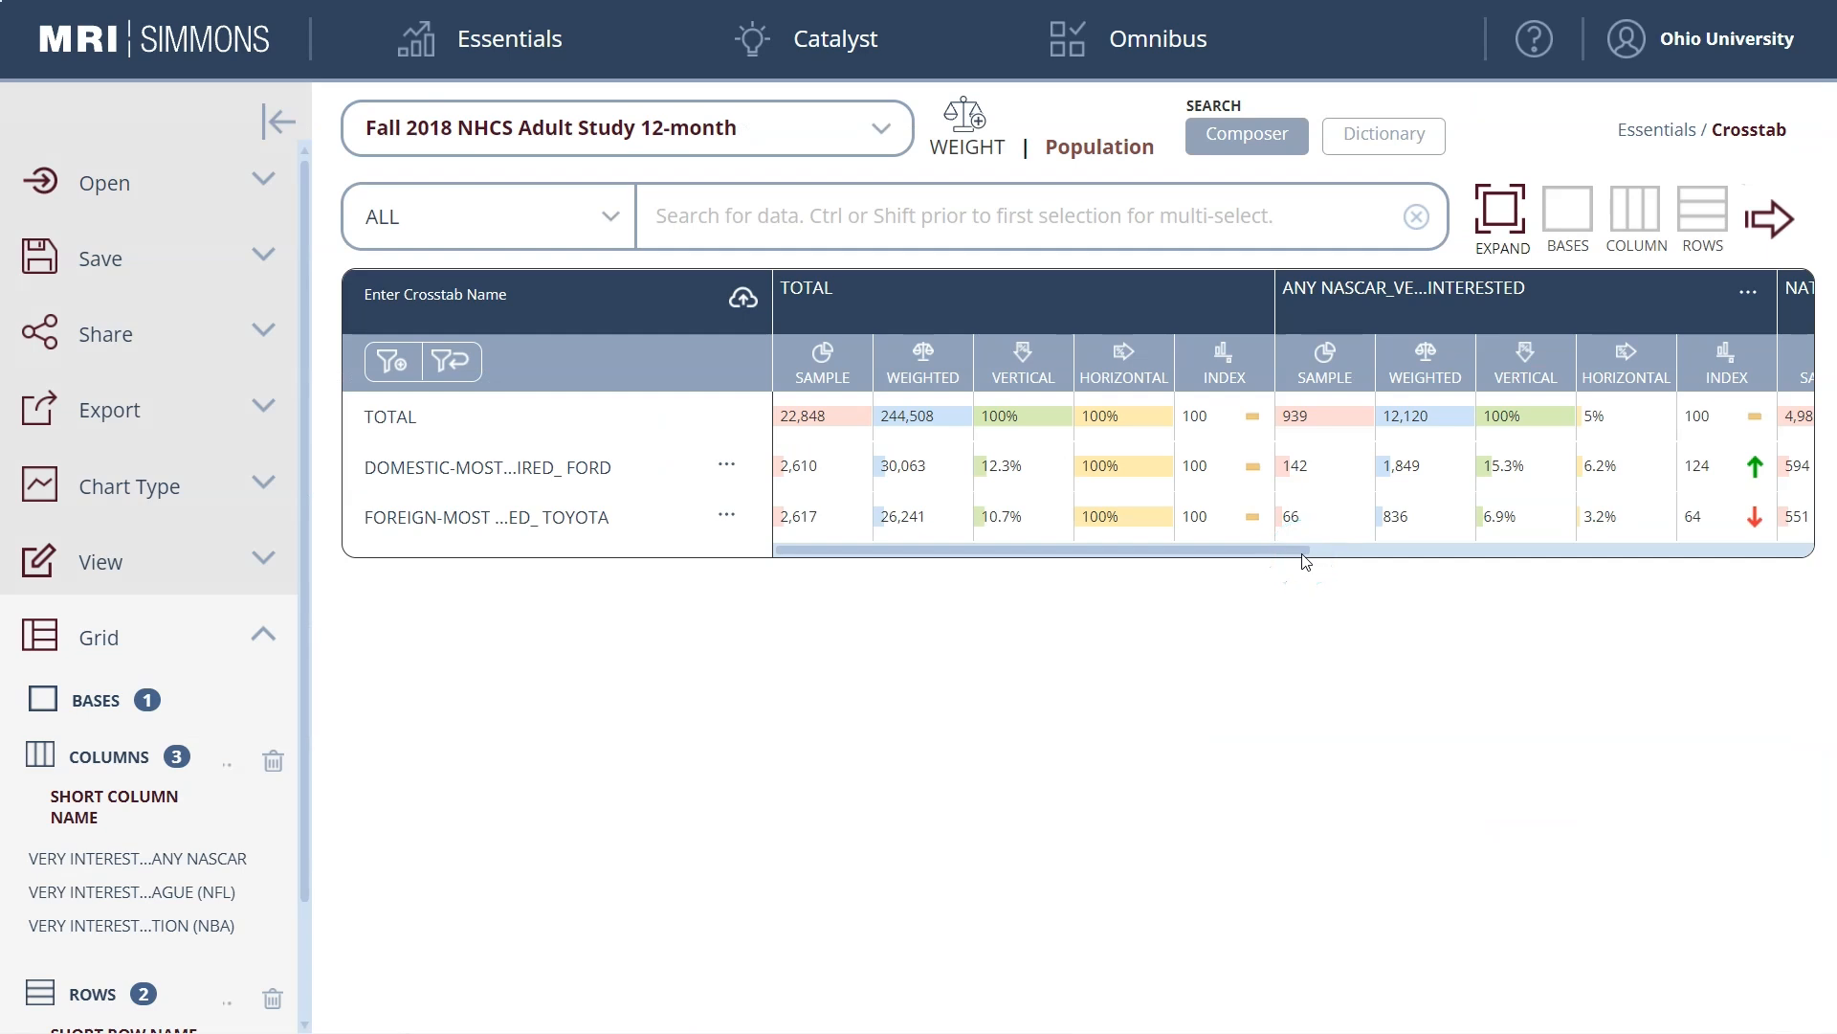
pyautogui.moveTo(1080, 555); pyautogui.dragTo(1328, 558)
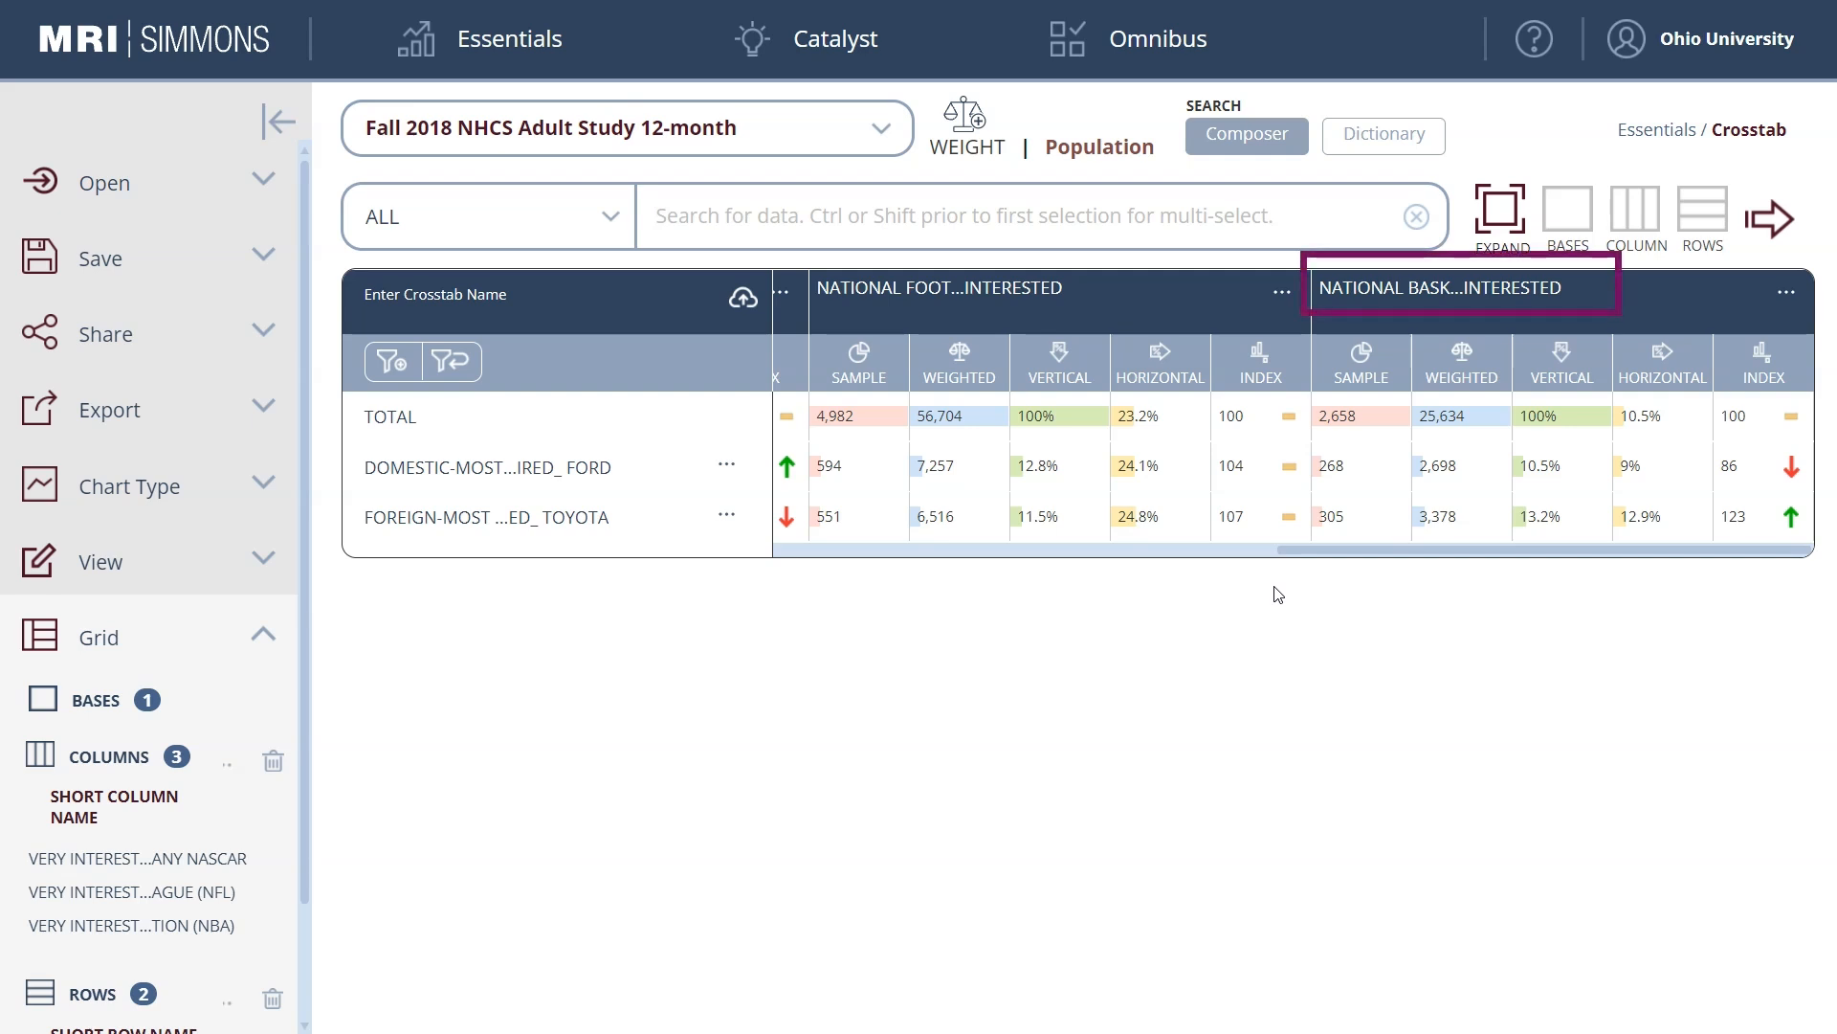
pyautogui.click(1288, 602)
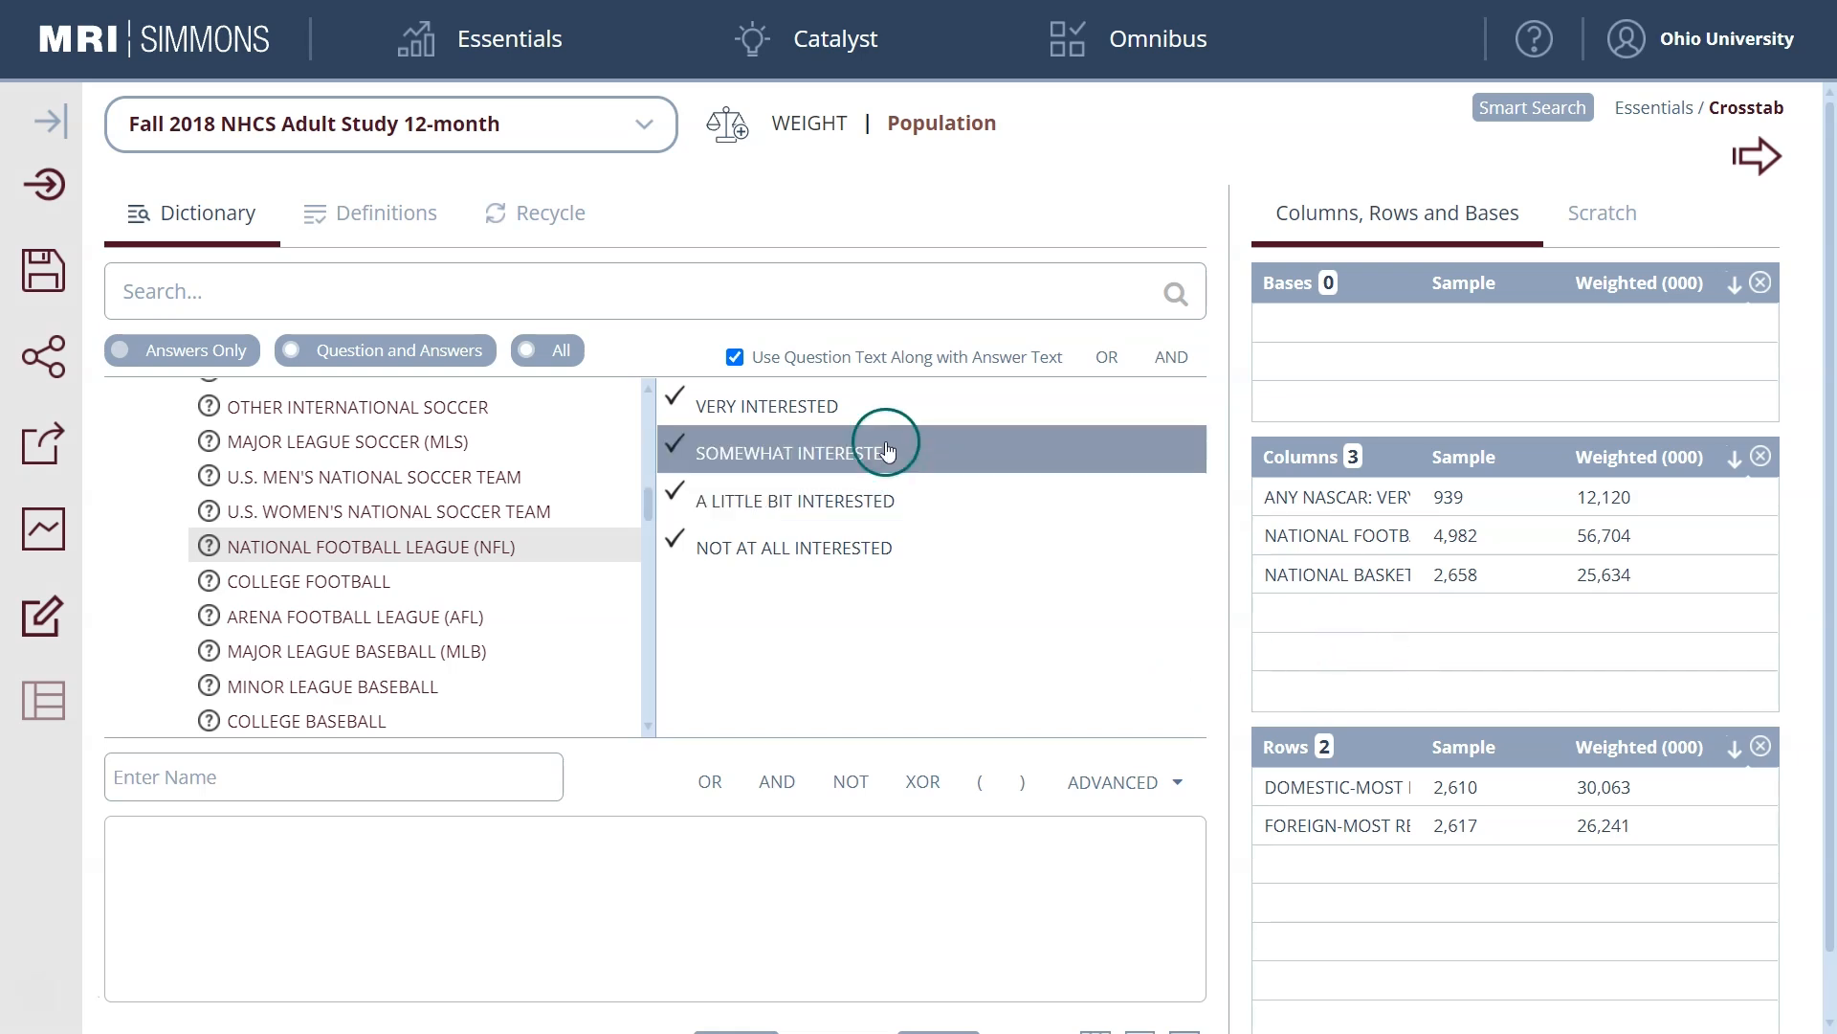
# Start a custom definition in the expression area with the Very Interested answer of National Football League (NFL)
pyautogui.click(842, 411)
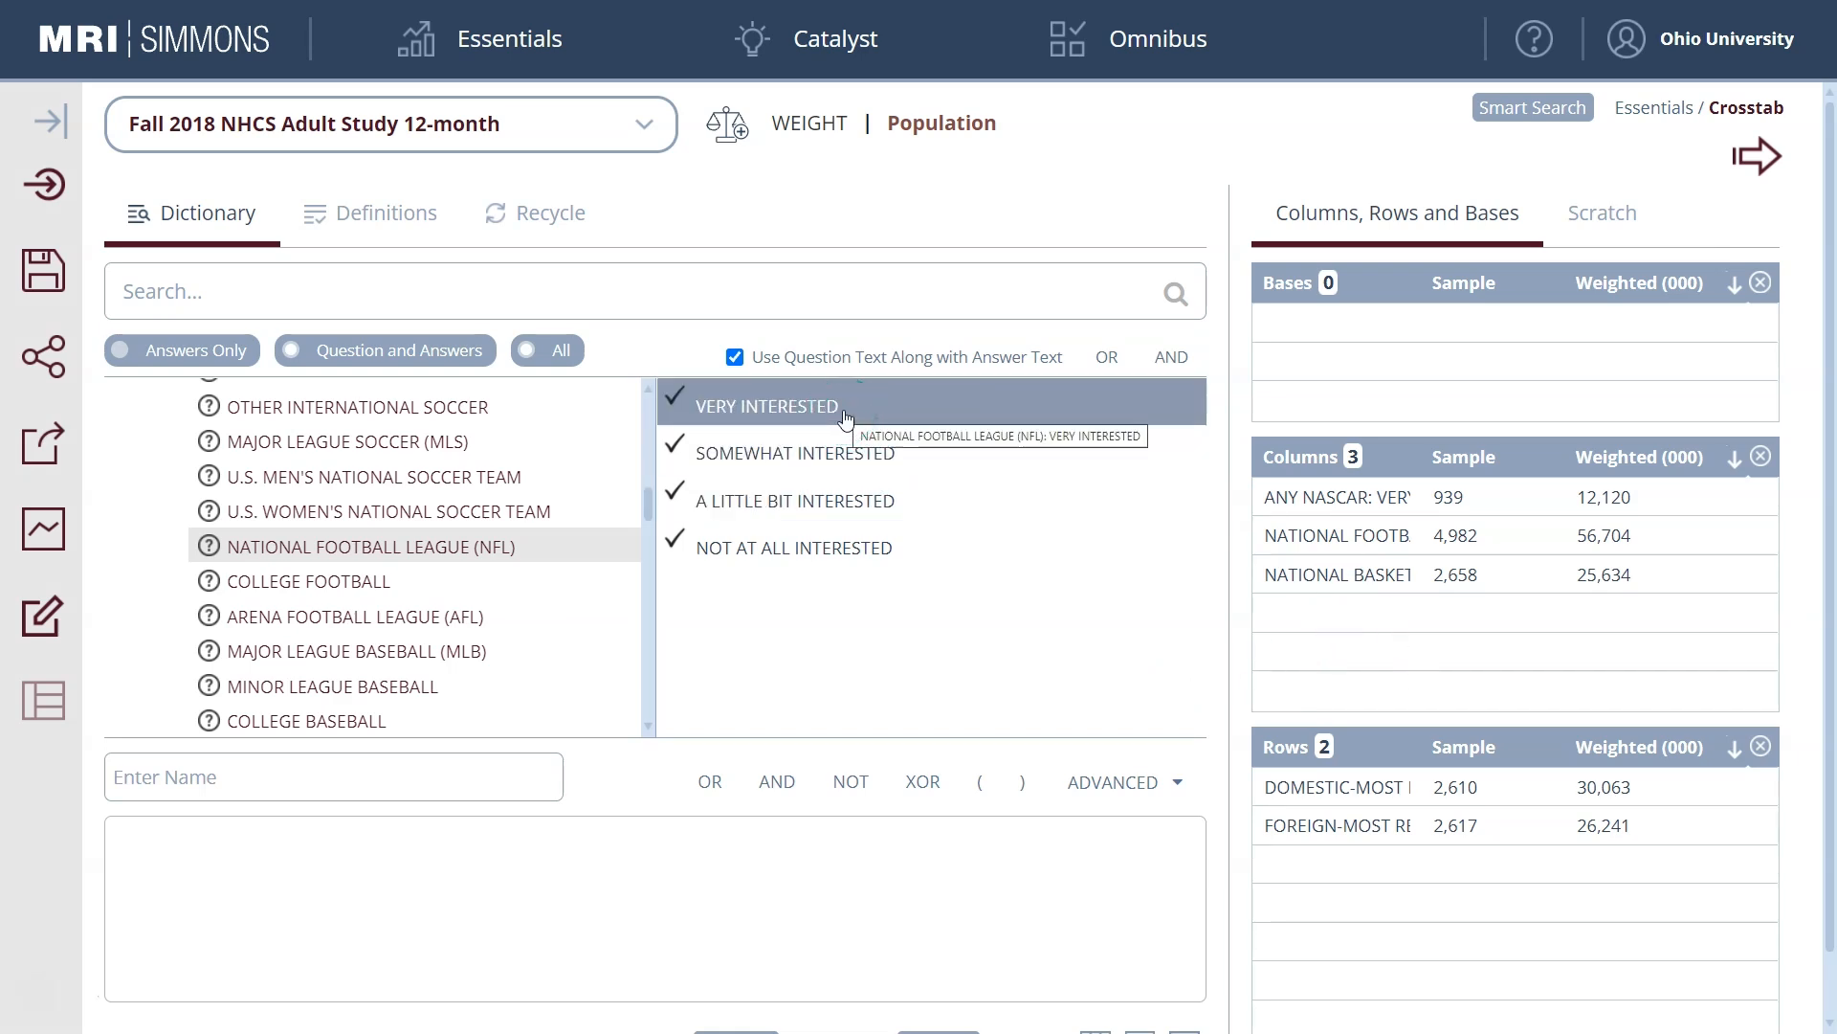
pyautogui.moveTo(844, 417); pyautogui.dragTo(432, 850)
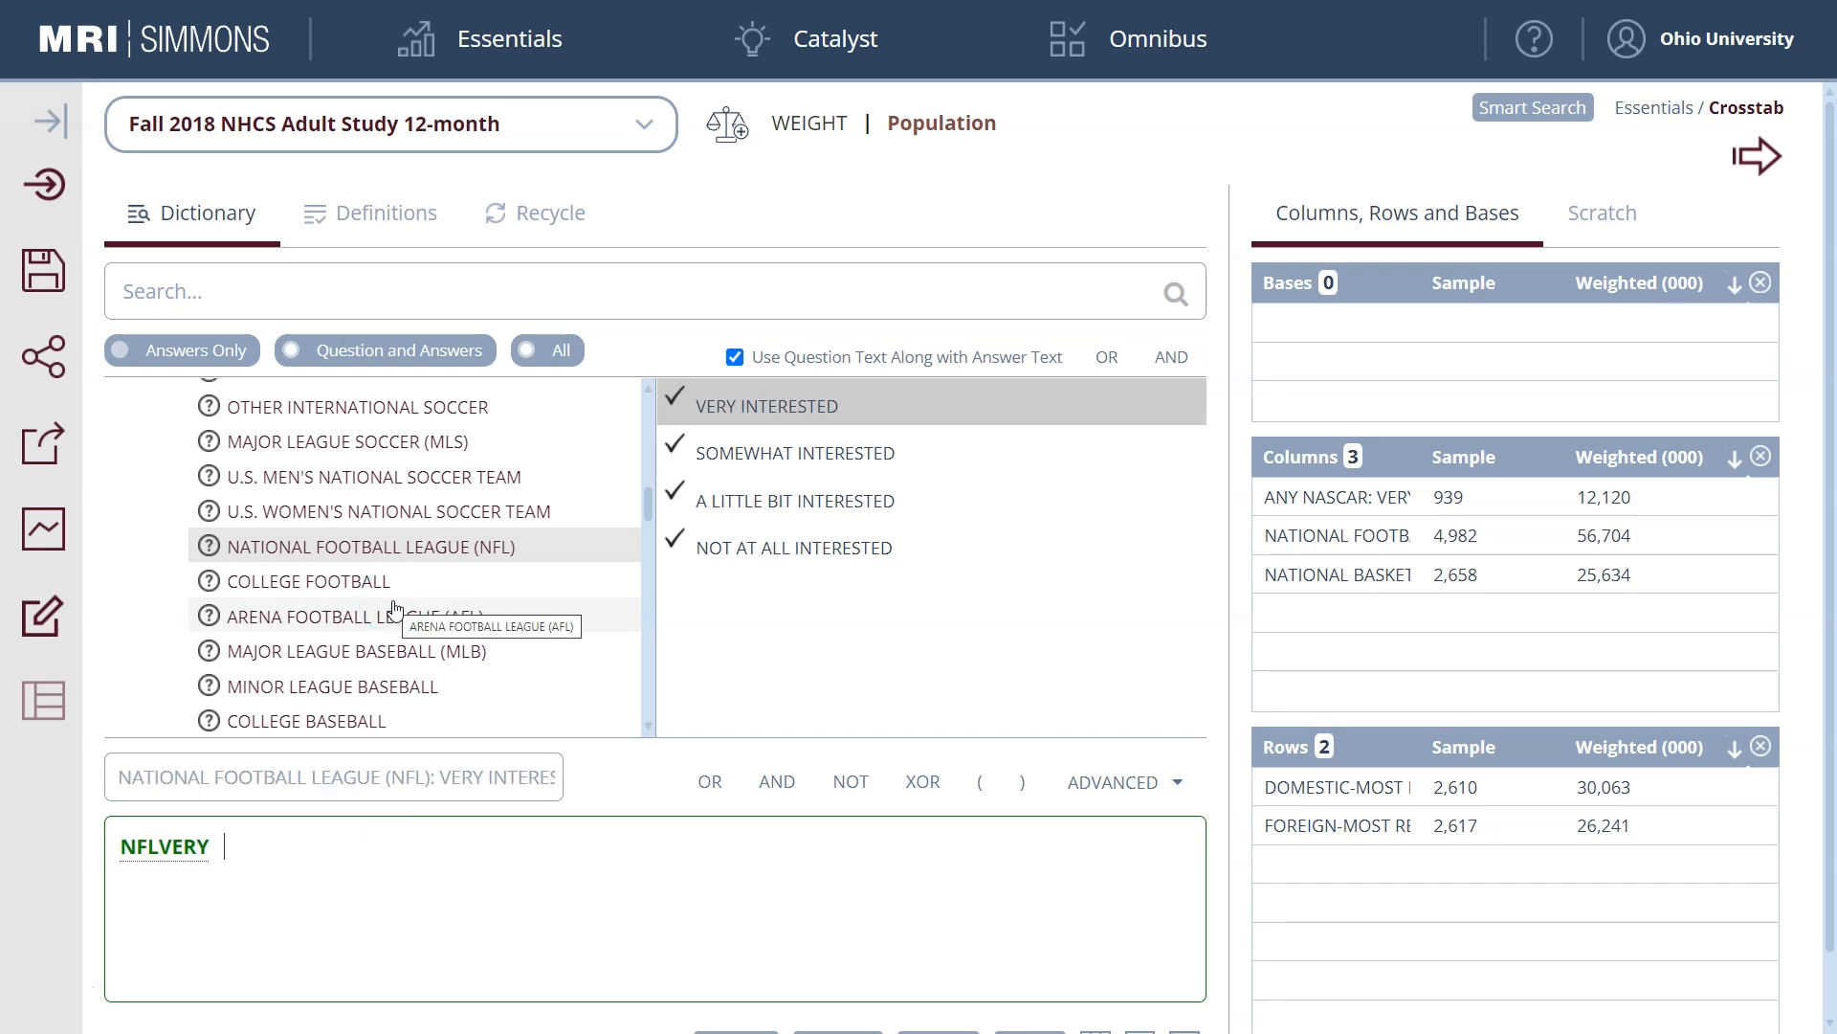
# Add Bachelor's Degree or Higher from Education - Highest Level Completed, under Lifestyle (Demographics), Demographics (Personal Information), to the custom definition
pyautogui.scroll(10, 394, 608)
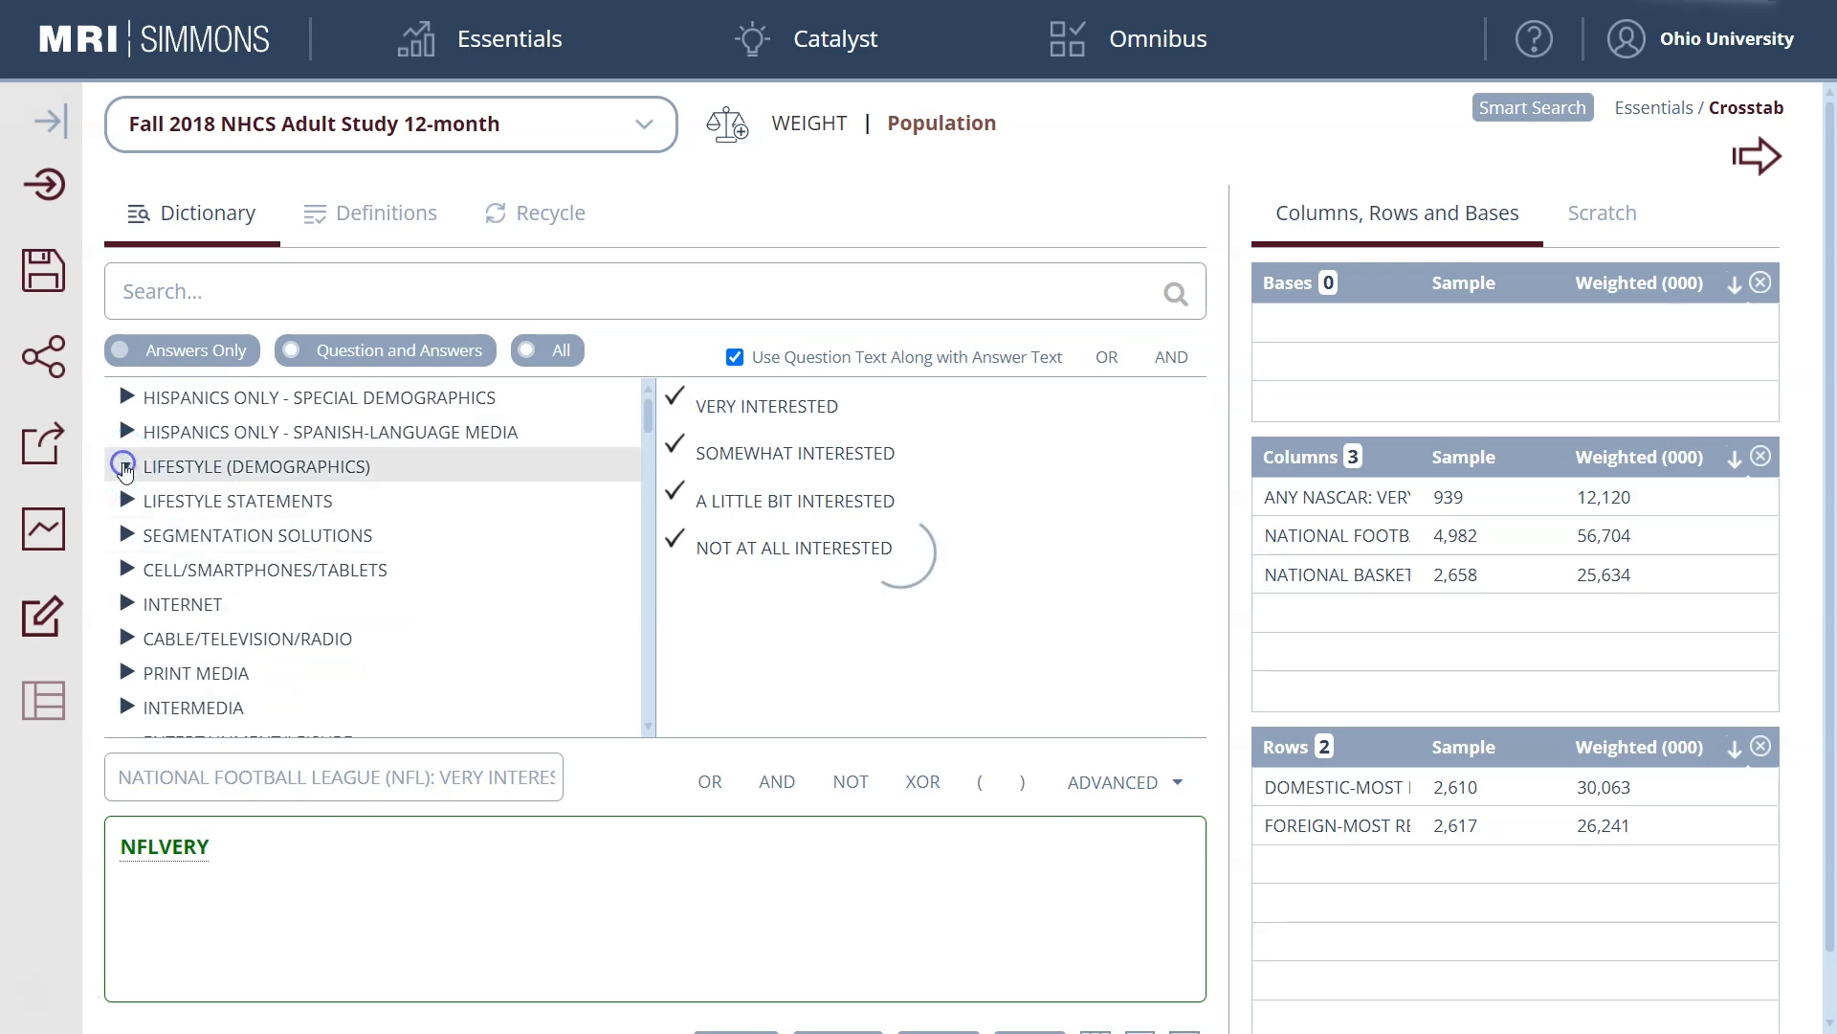
pyautogui.click(155, 501)
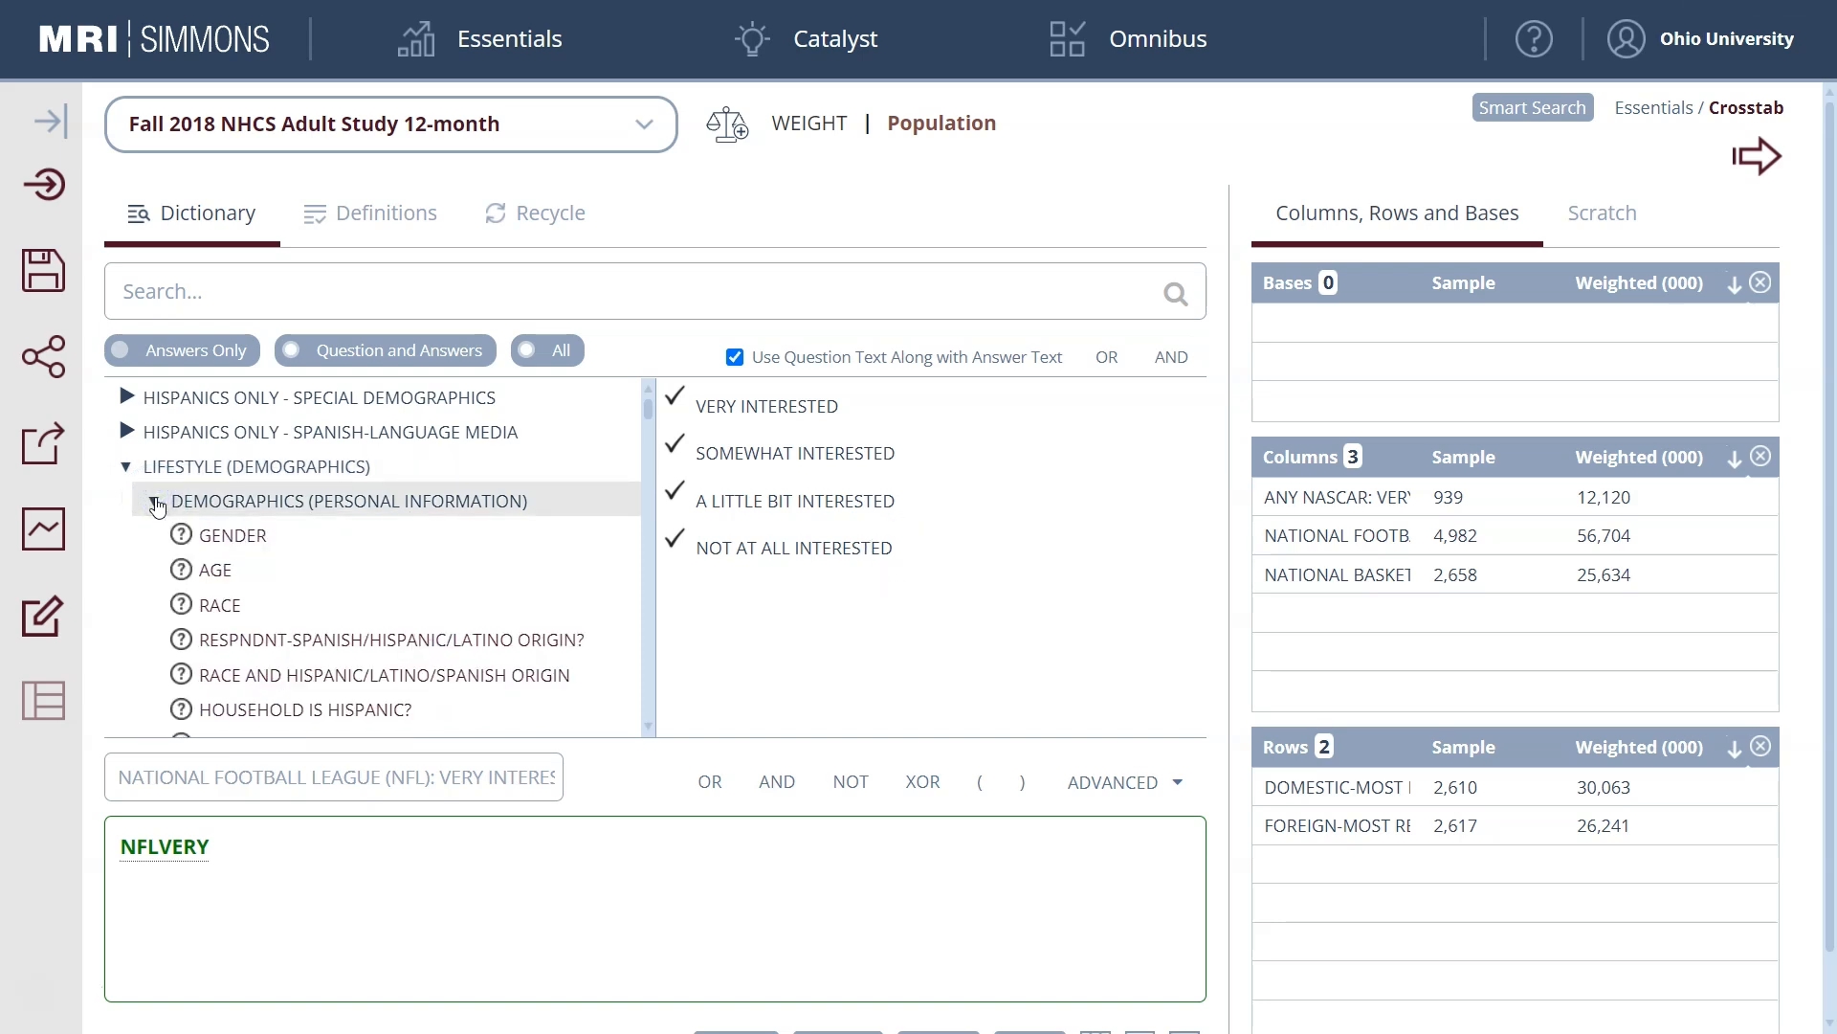
pyautogui.scroll(-2, 251, 521)
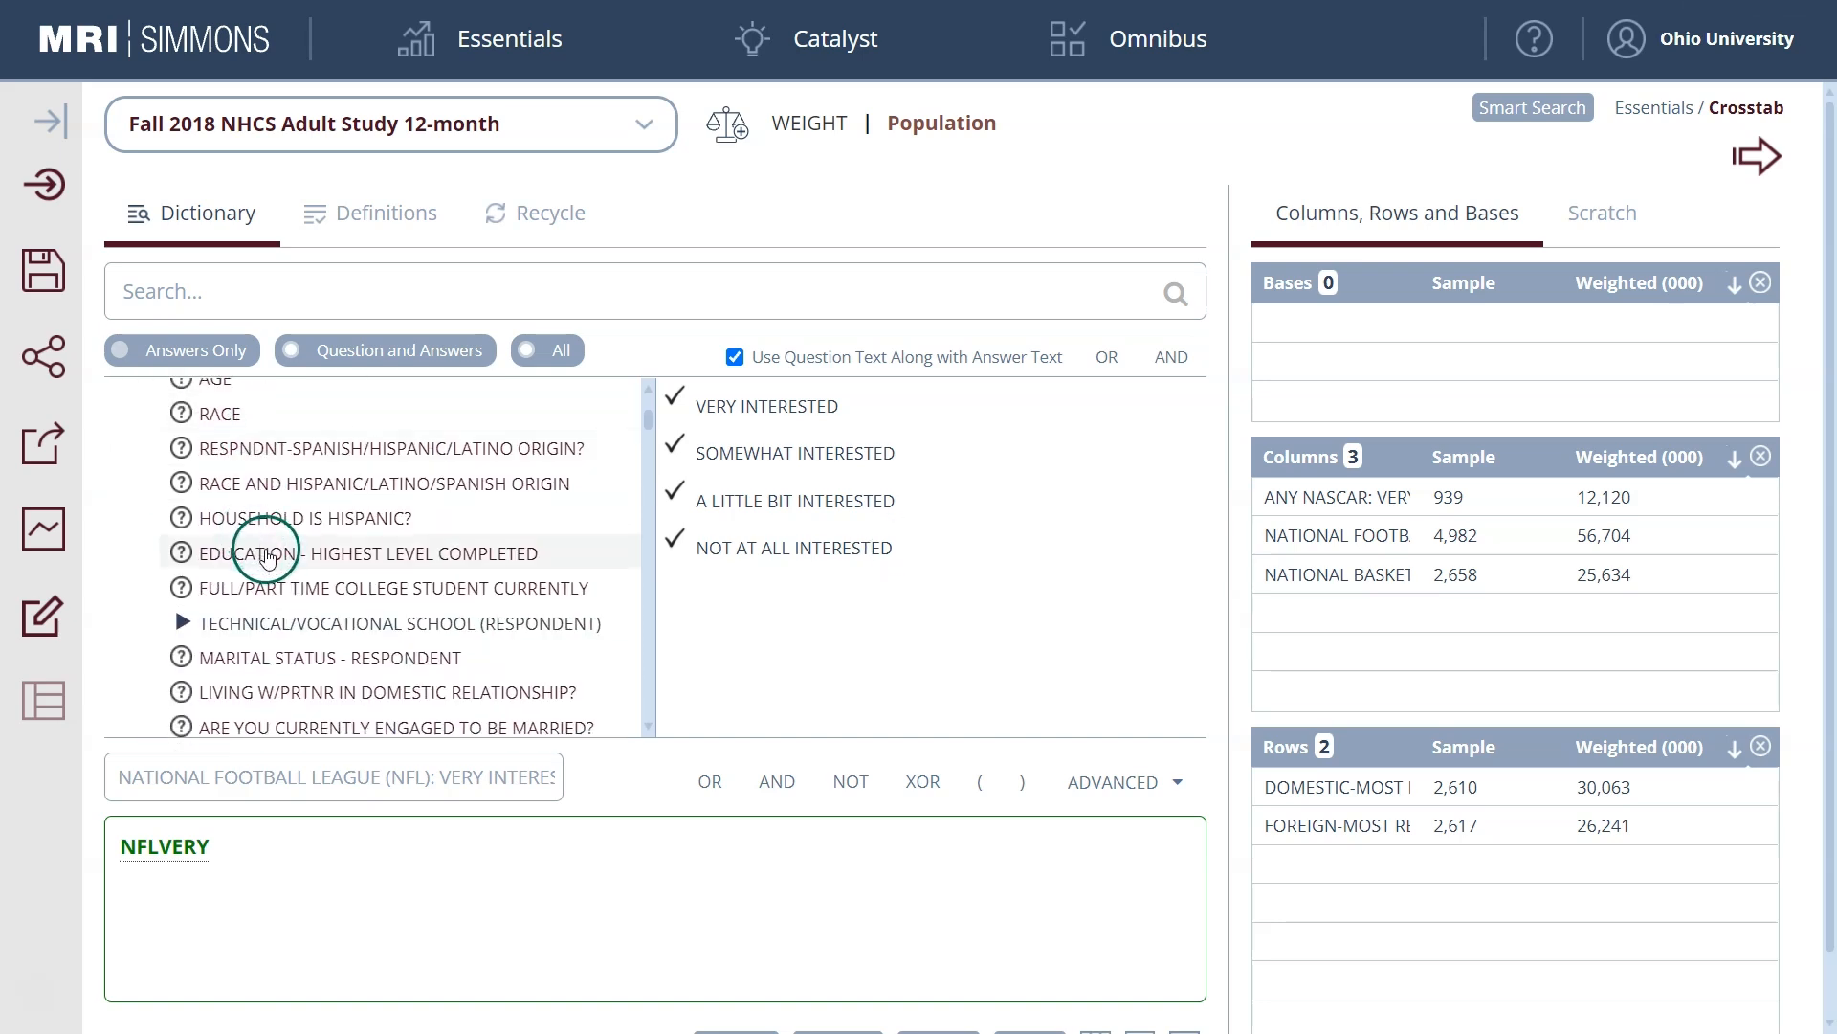
pyautogui.click(358, 558)
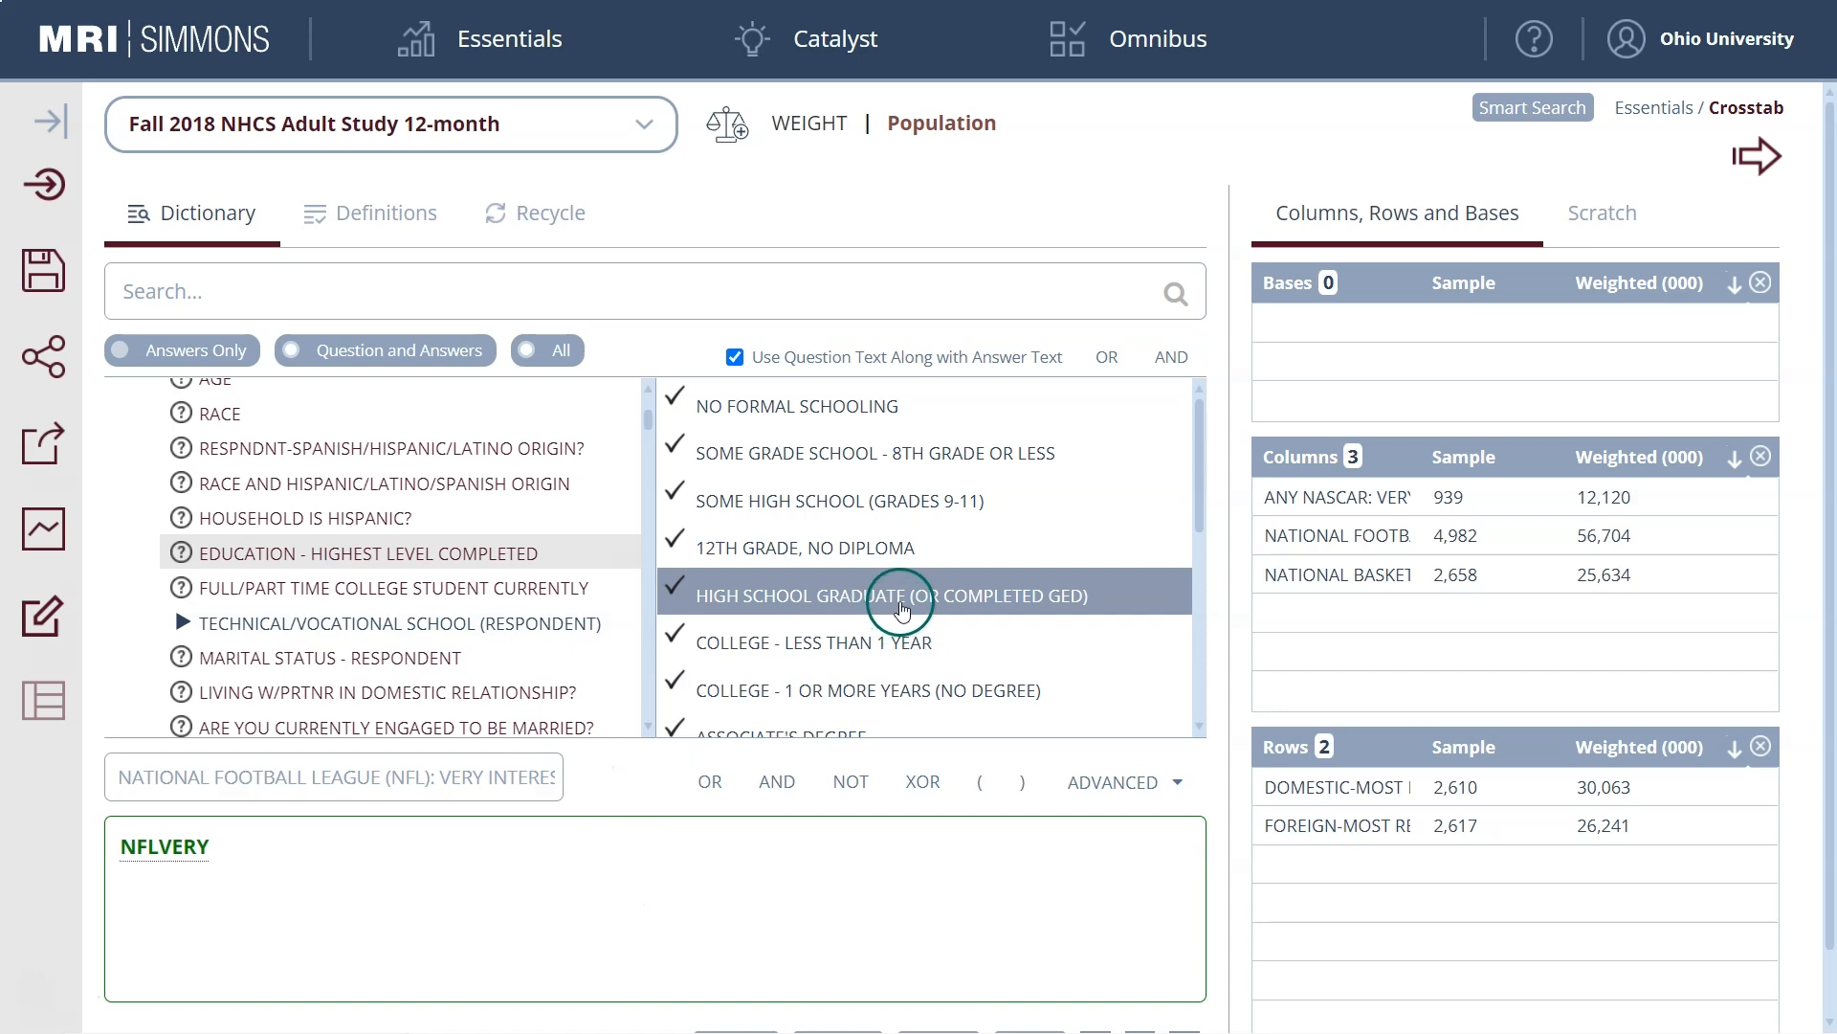
pyautogui.scroll(-1, 904, 606)
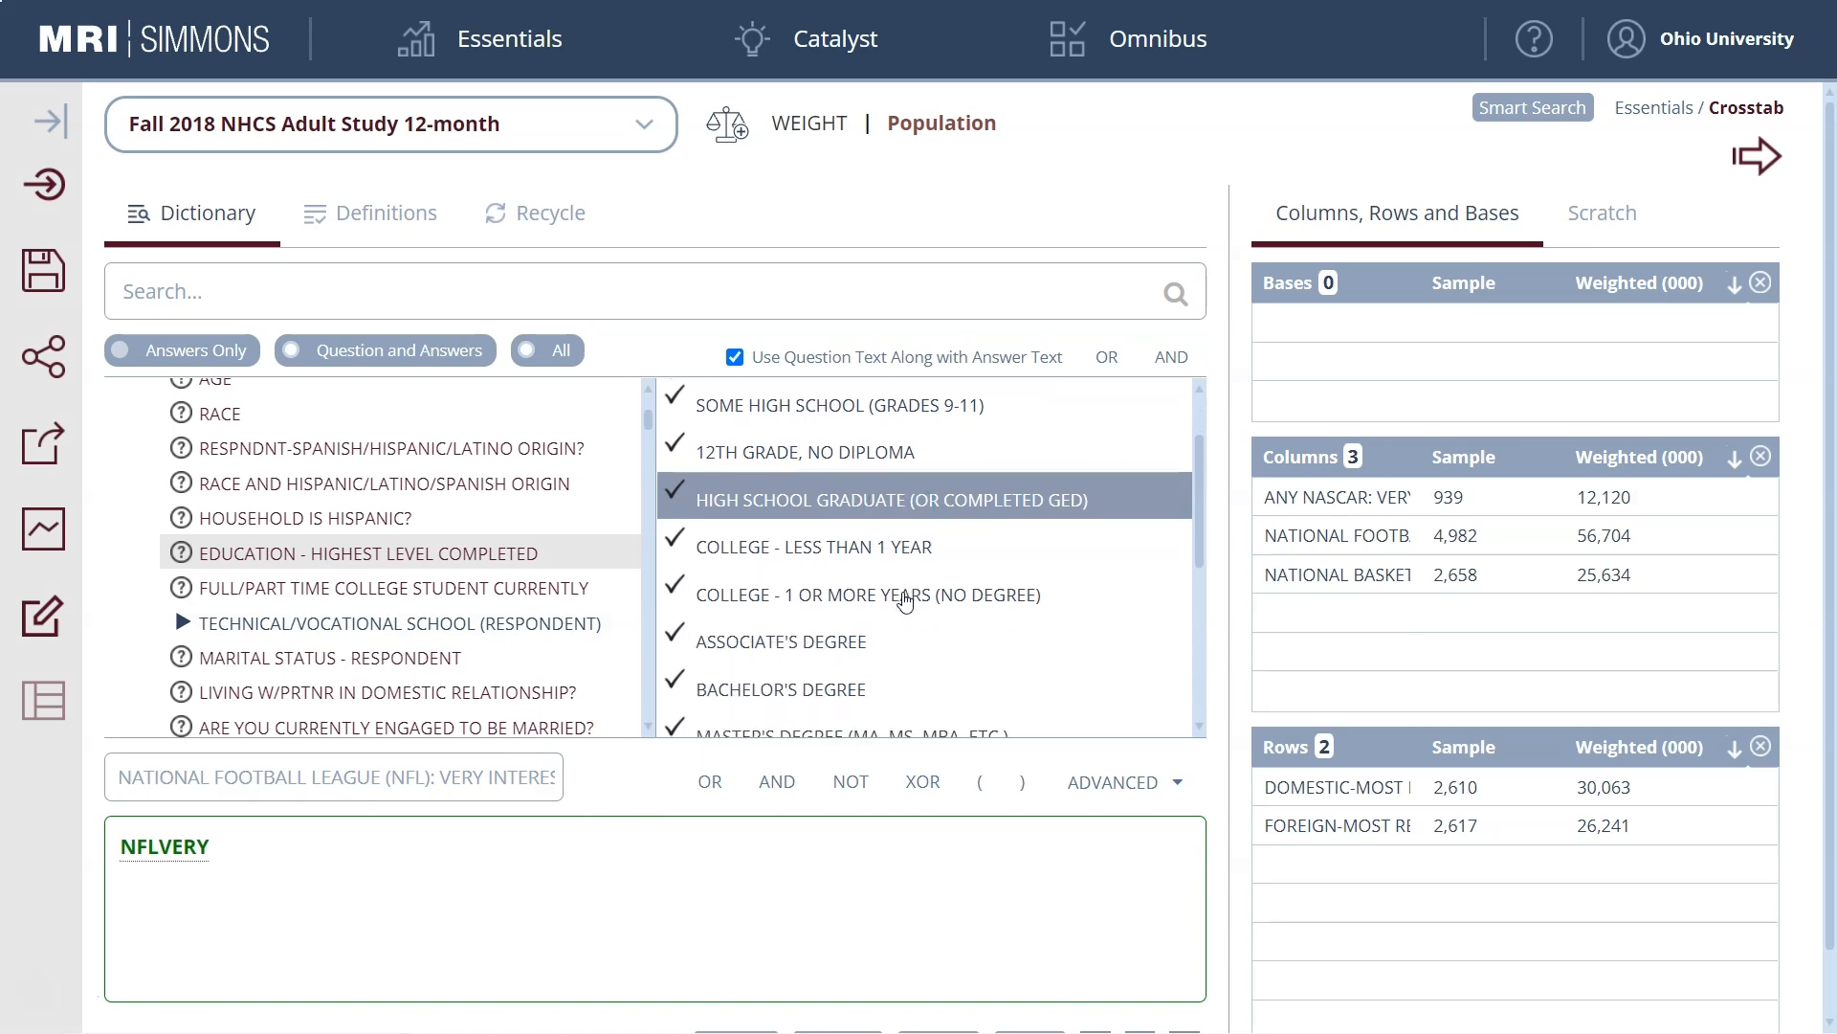
pyautogui.scroll(-2, 904, 601)
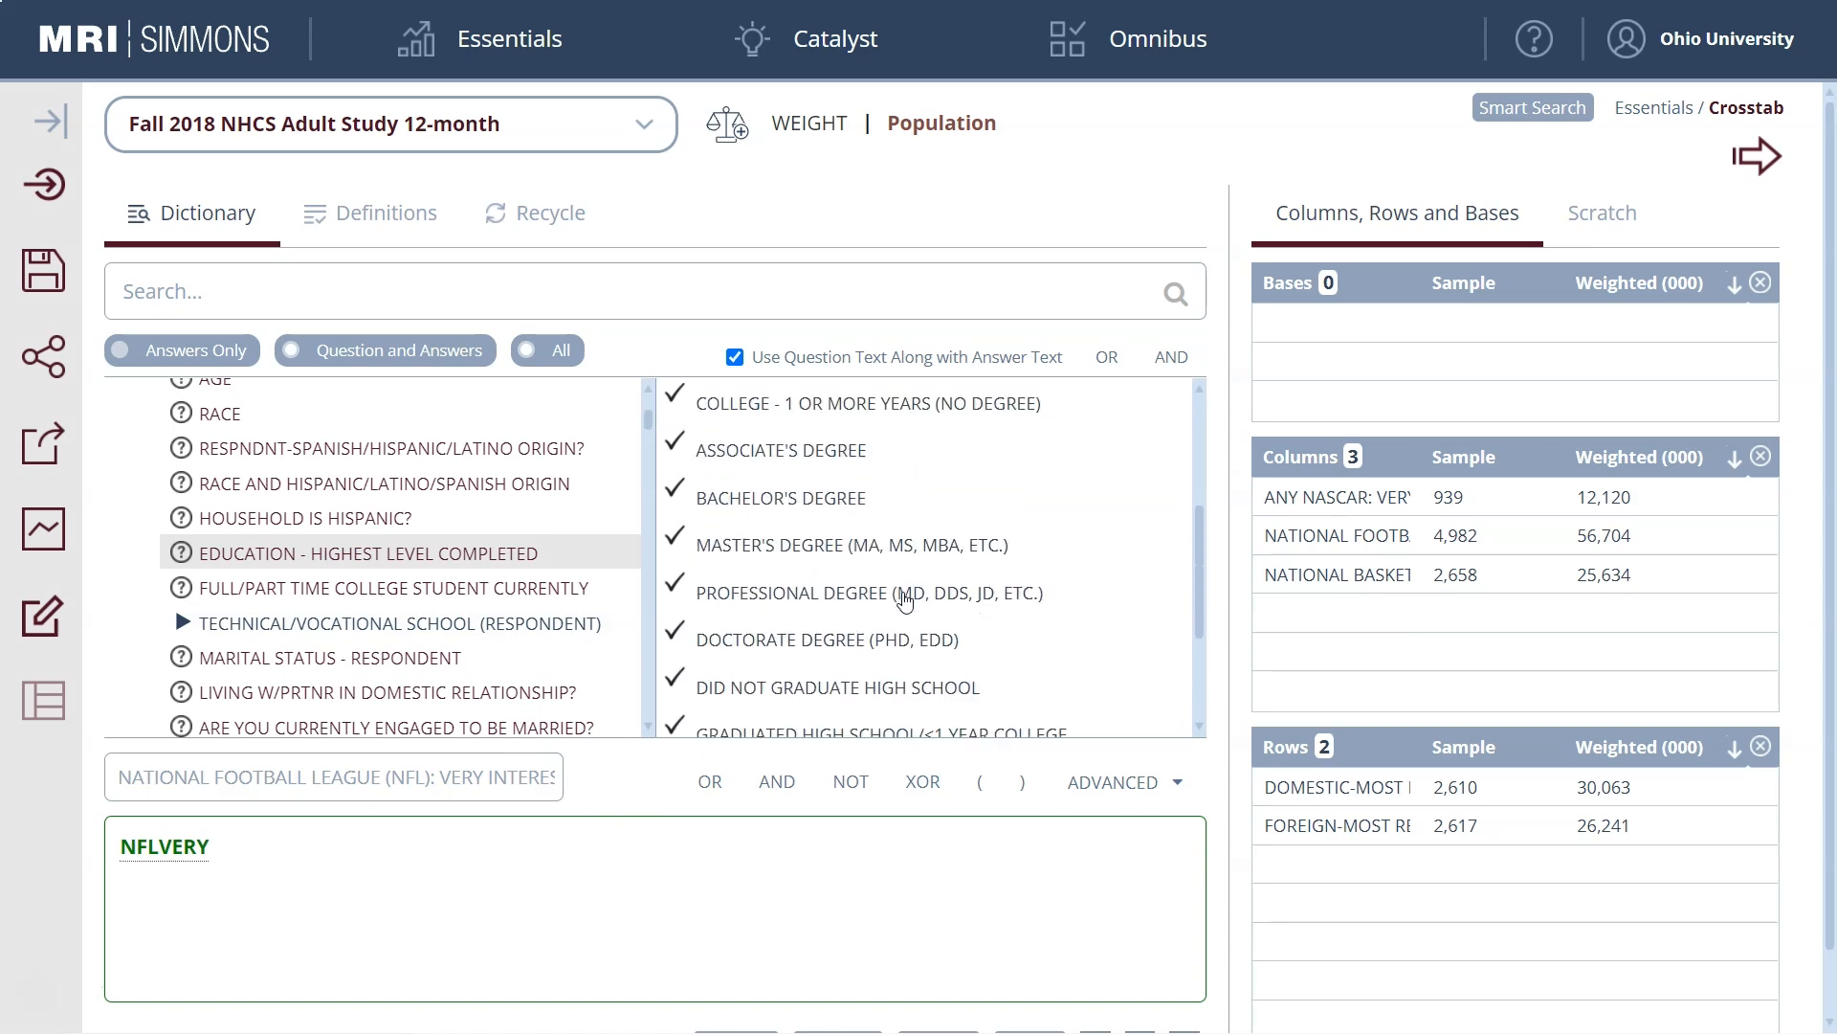
pyautogui.scroll(-2, 904, 601)
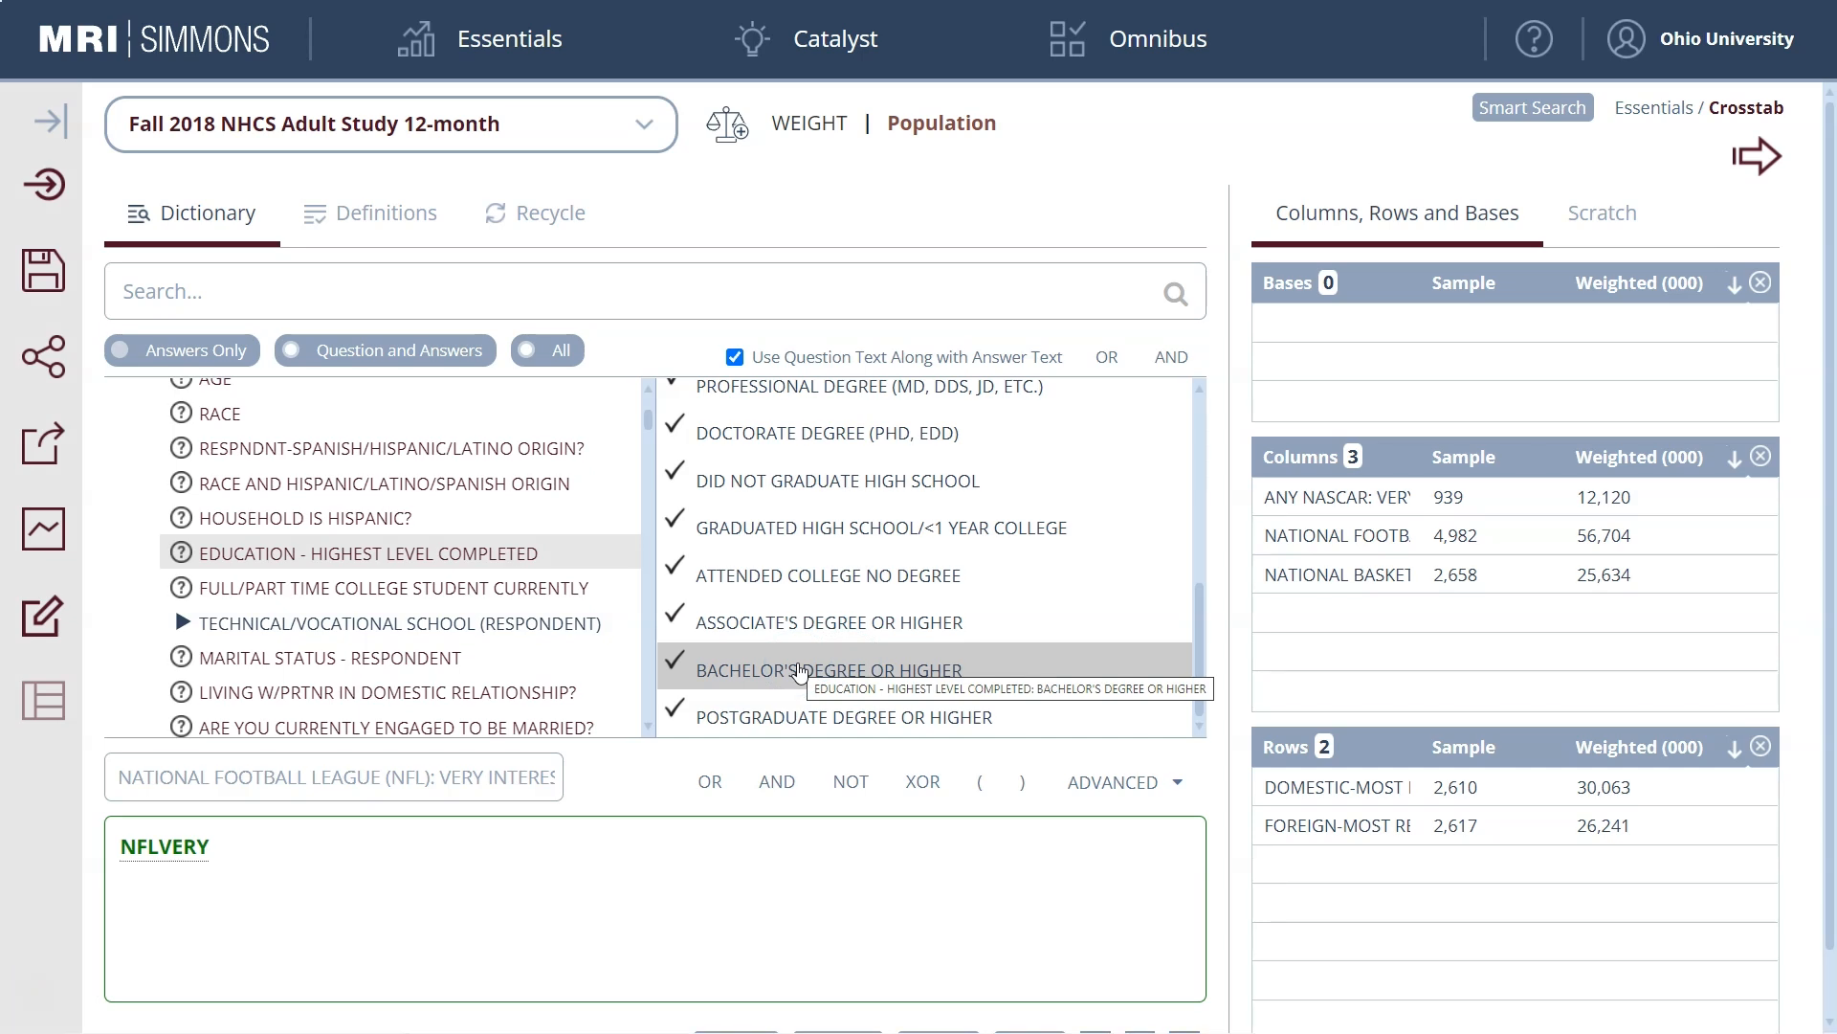
pyautogui.moveTo(800, 670); pyautogui.dragTo(517, 834)
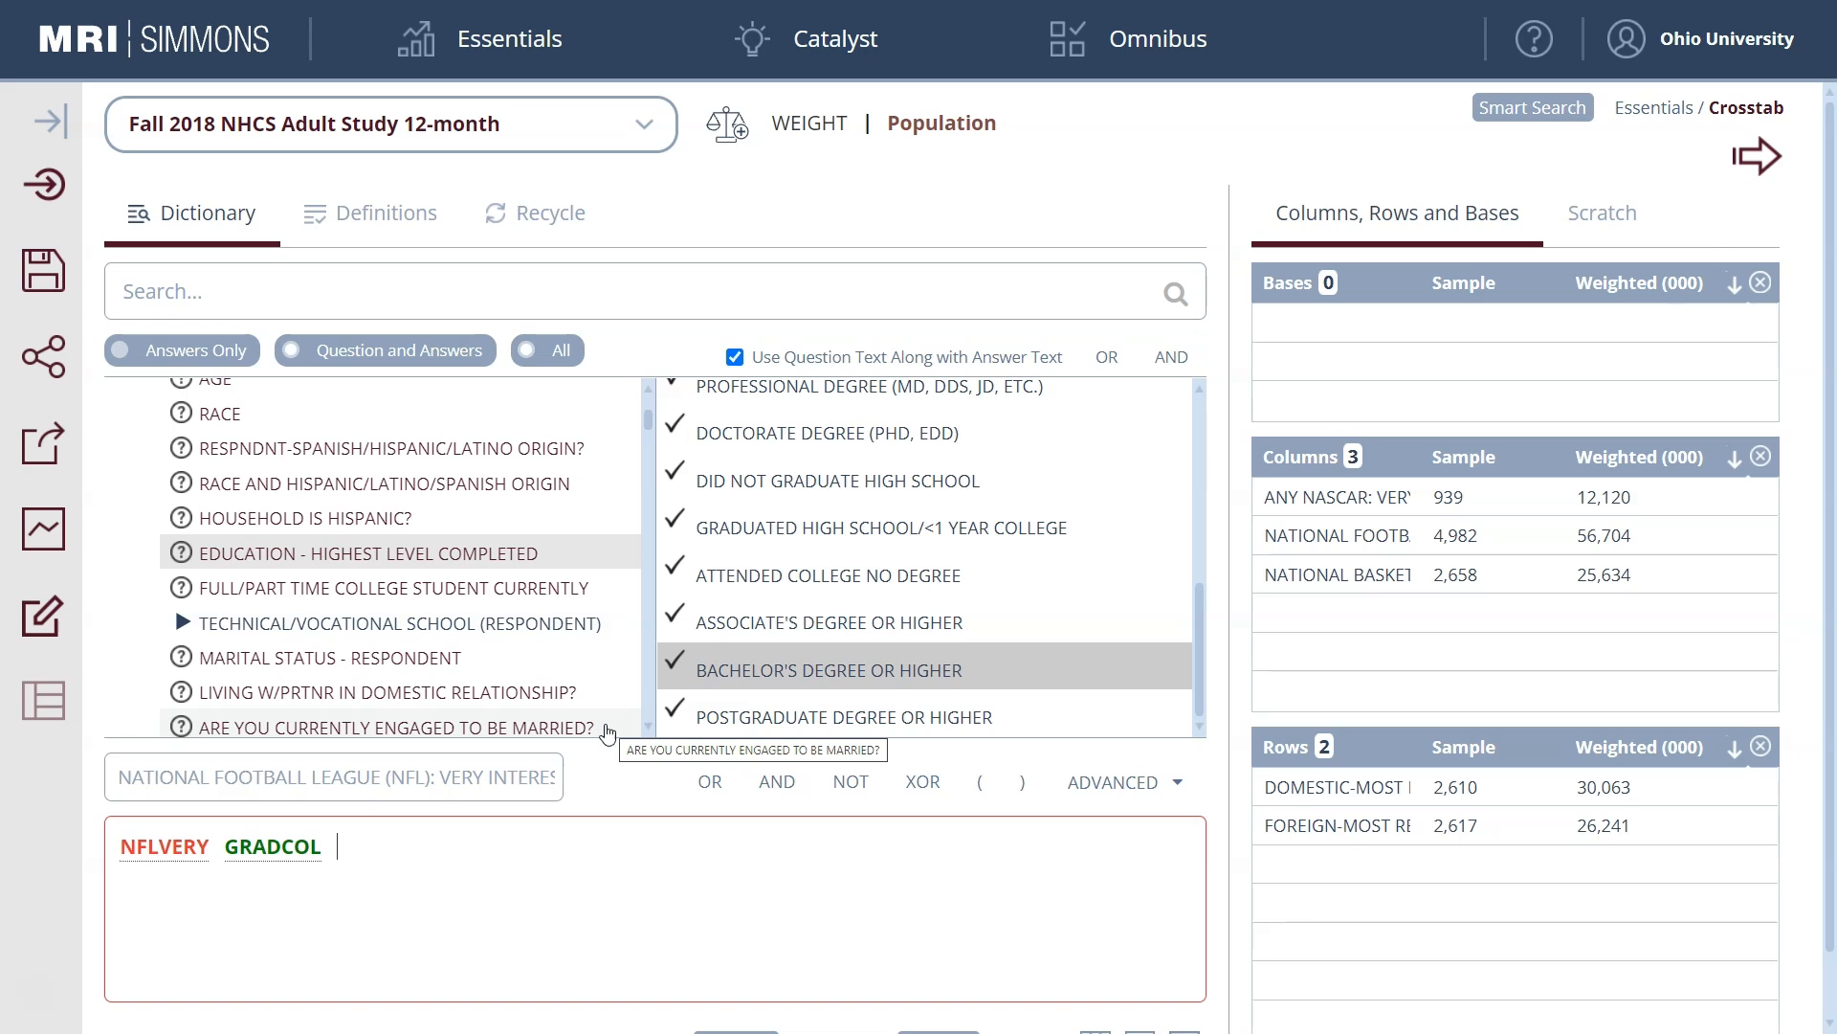
# Join the NFL and education conditions with AND and name the definition Highly Educated NFL Fans
pyautogui.click(217, 843)
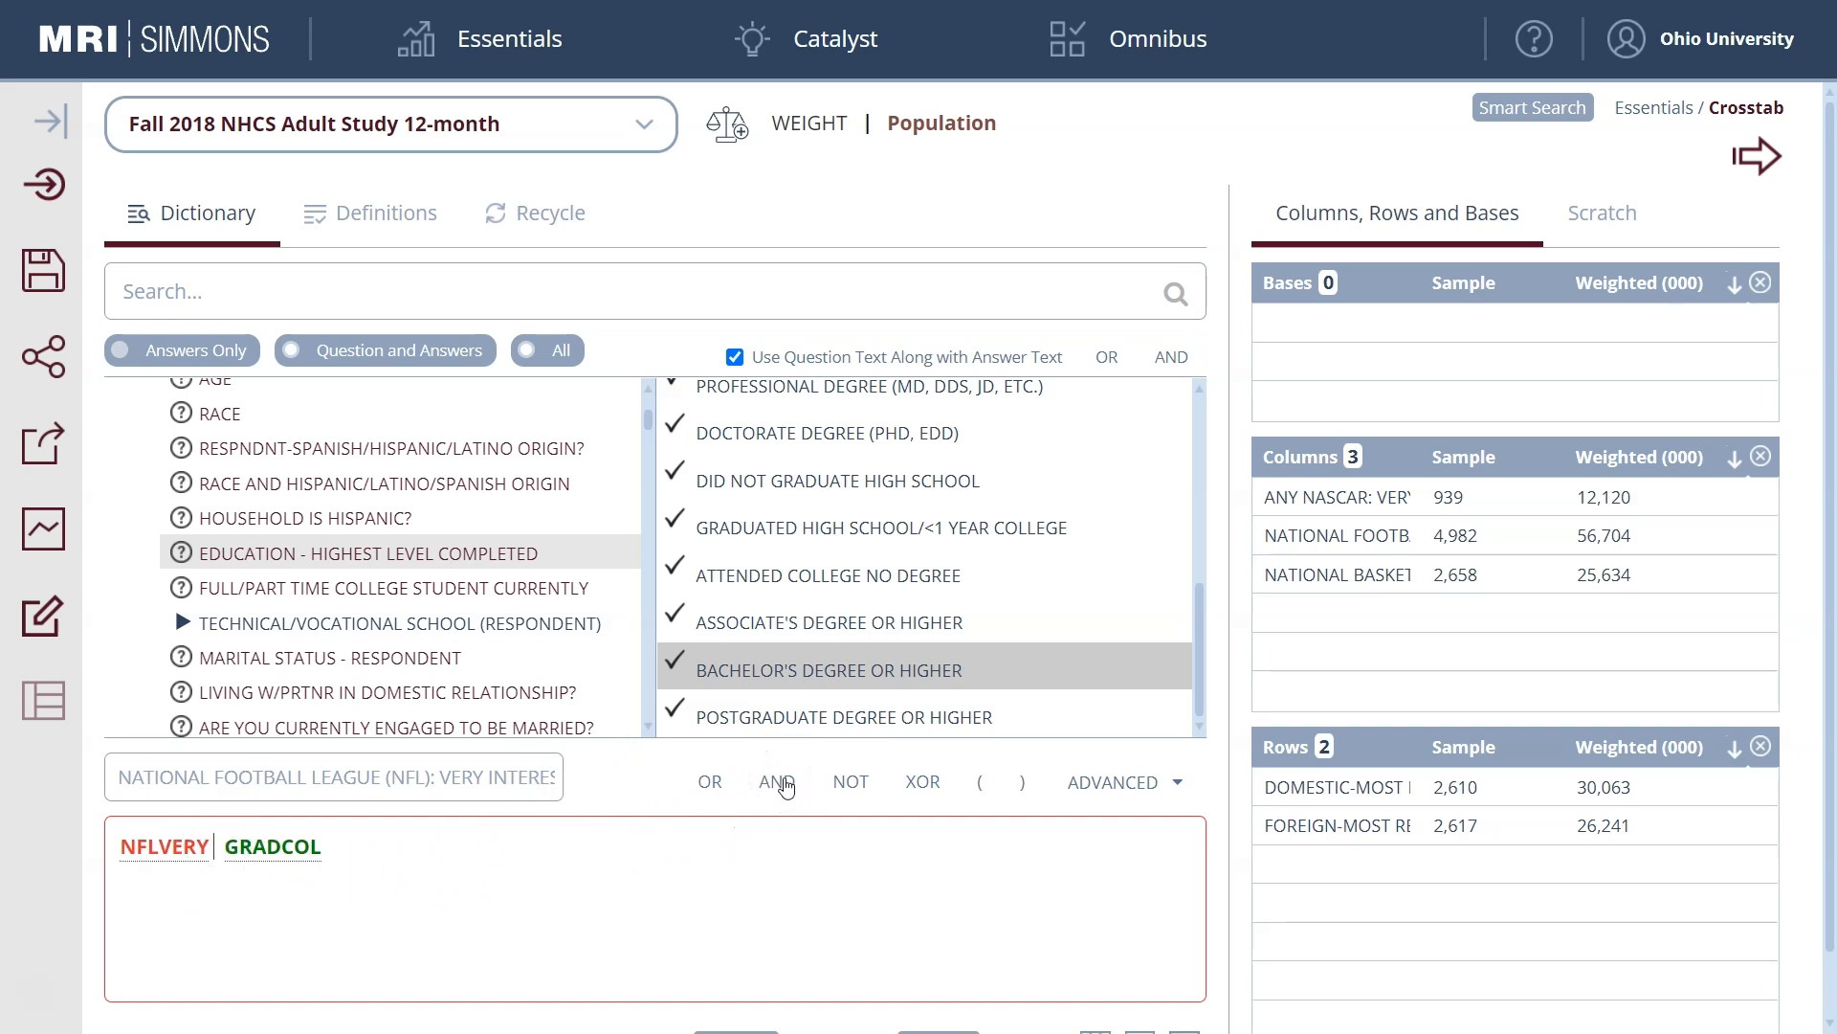
pyautogui.click(784, 787)
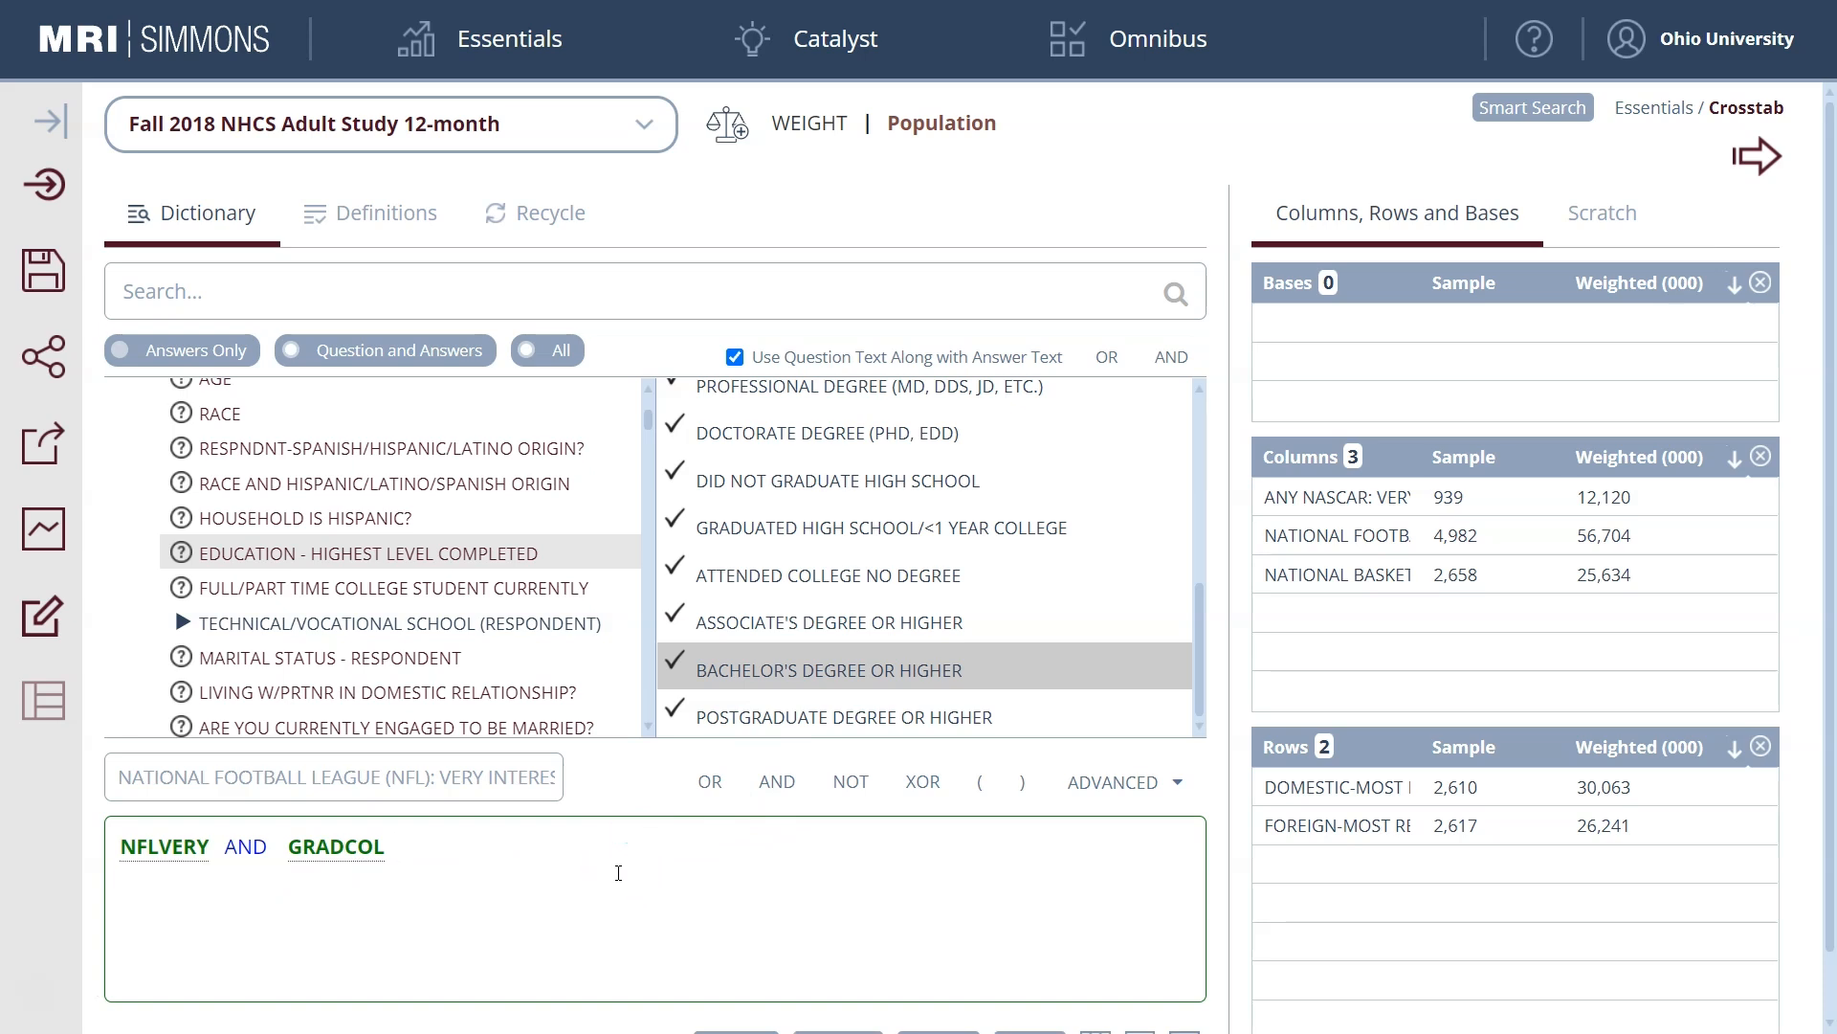
pyautogui.click(490, 771)
pyautogui.click(488, 772)
pyautogui.write('Highly educated NFL')
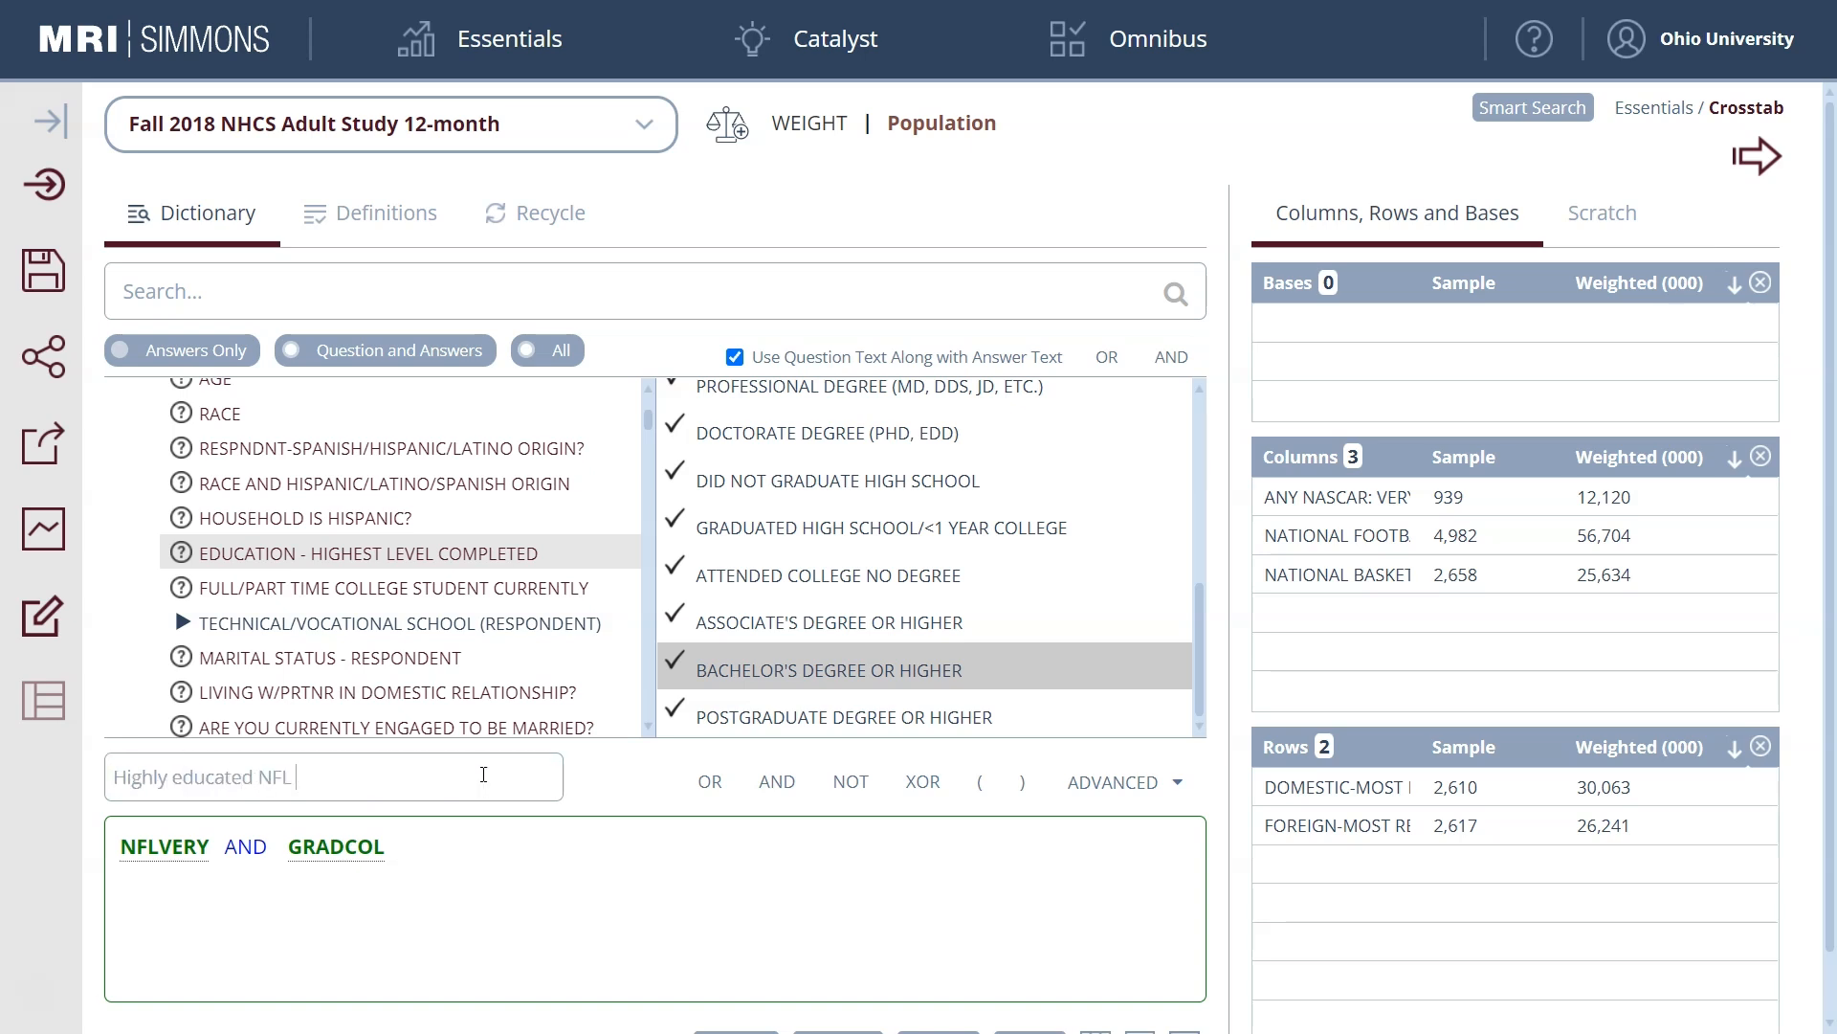
pyautogui.click(41, 998)
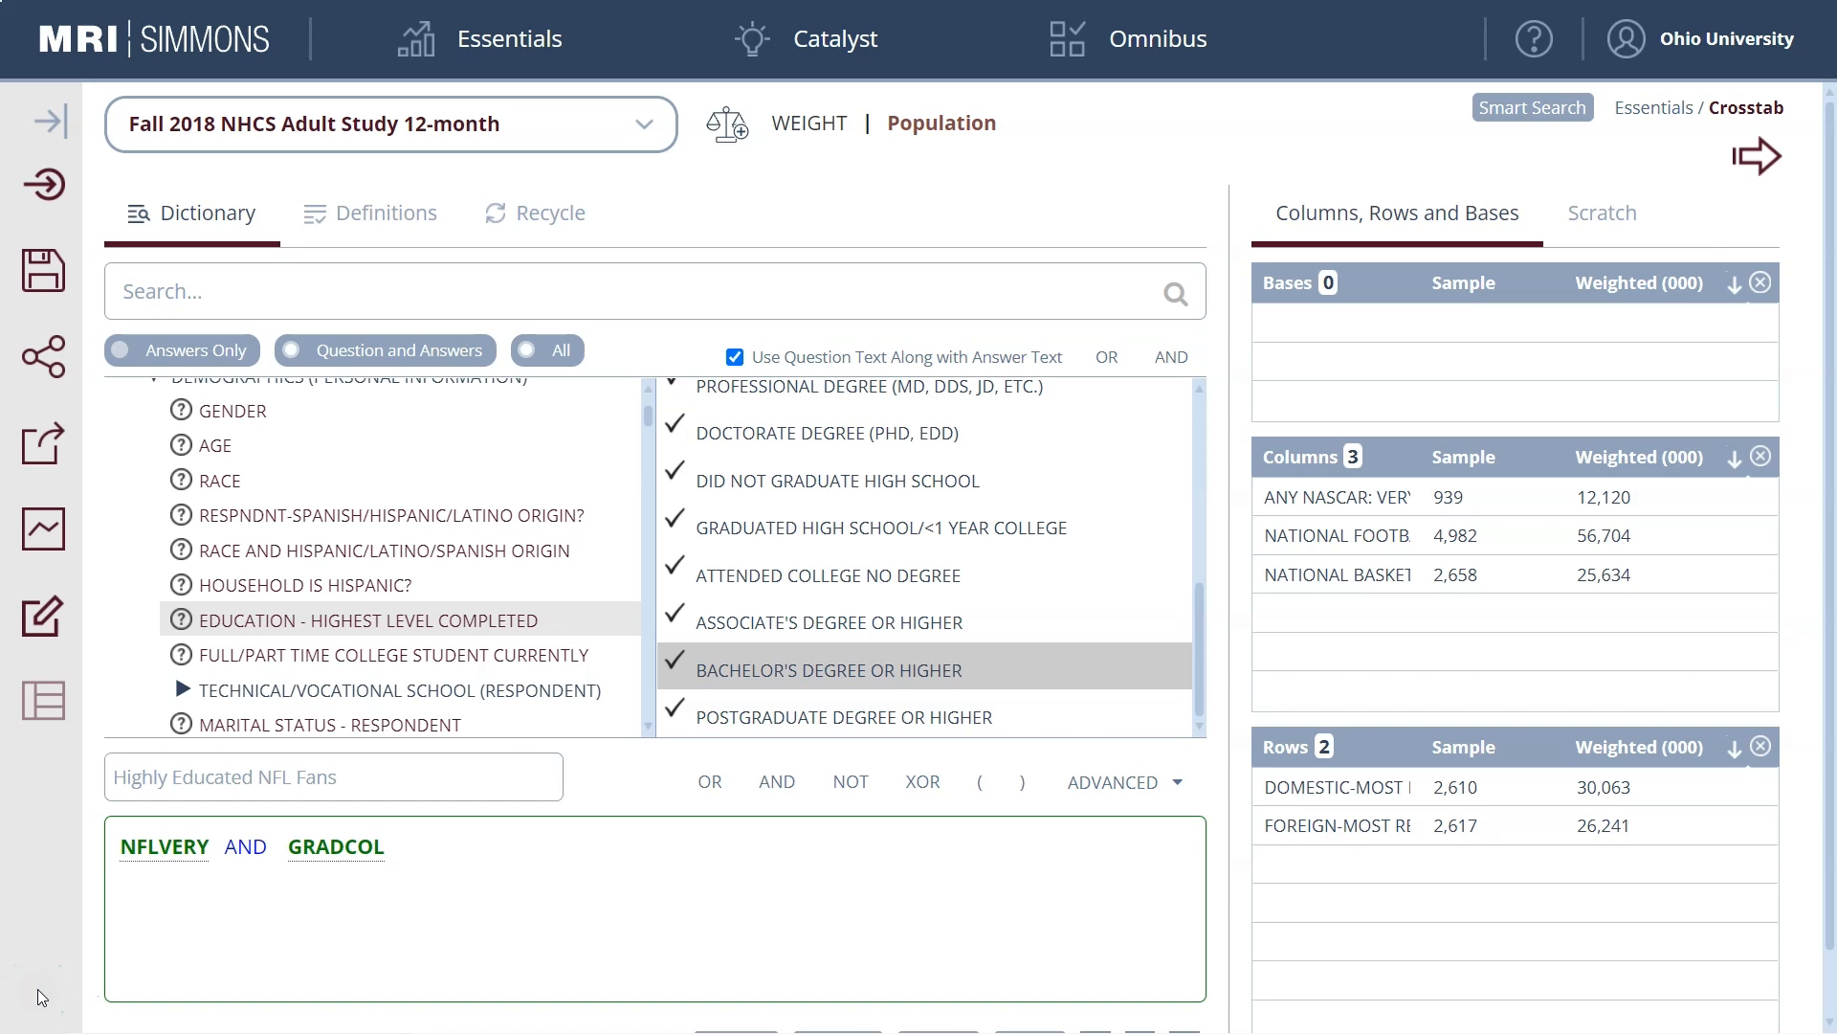
# Add the Highly Educated NFL Fans definition to the crosstab columns and run the crosstab again
pyautogui.scroll(-1, 288, 960)
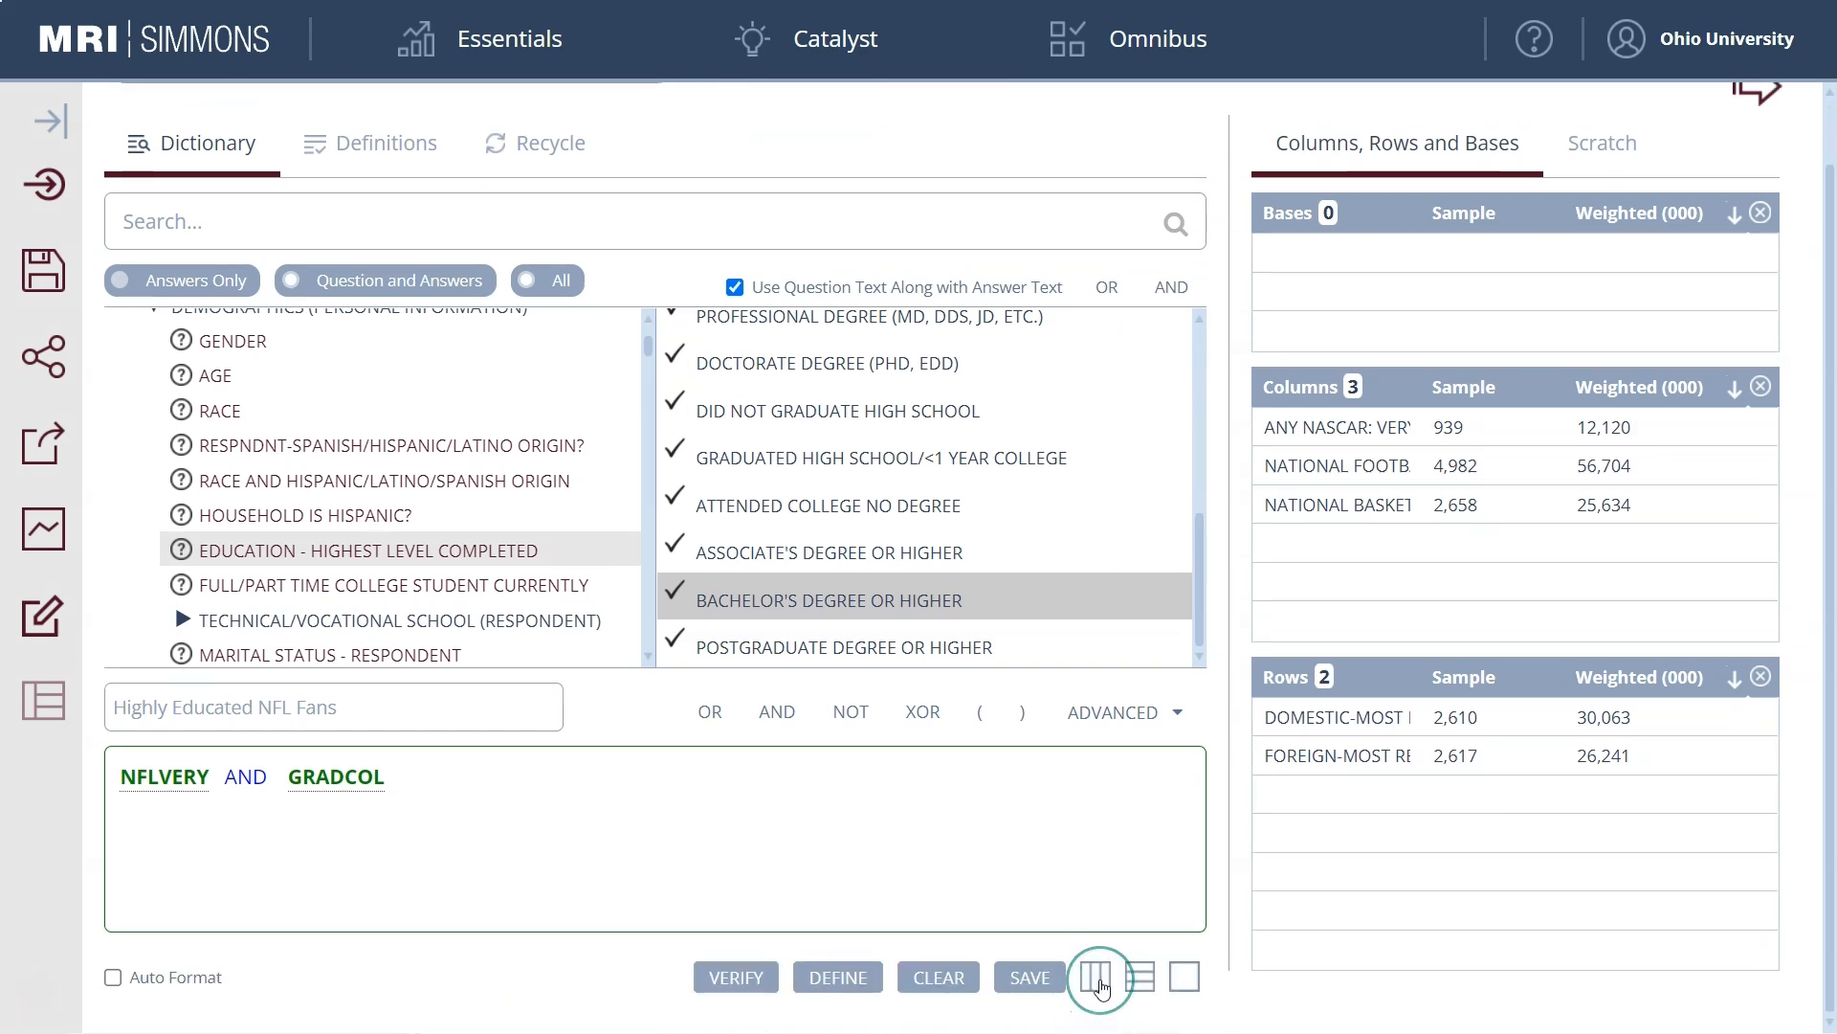
pyautogui.click(1095, 976)
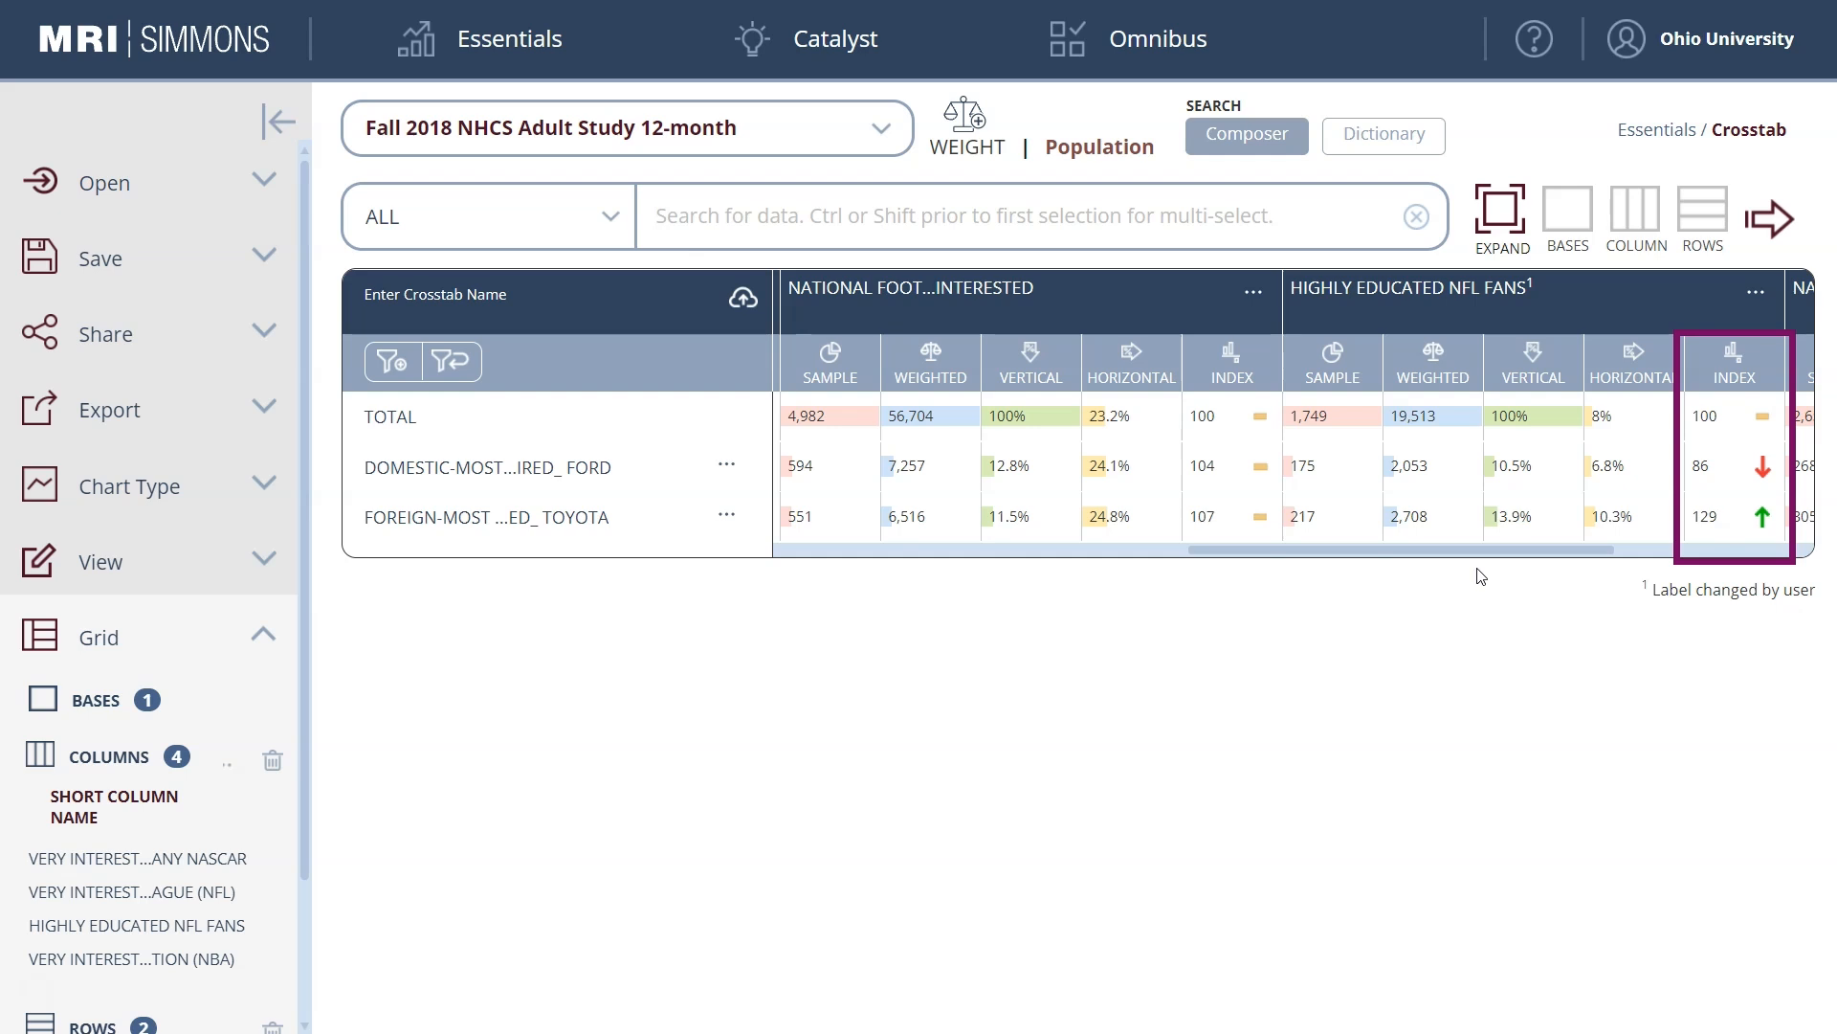
pyautogui.moveTo(1465, 553); pyautogui.dragTo(1670, 571)
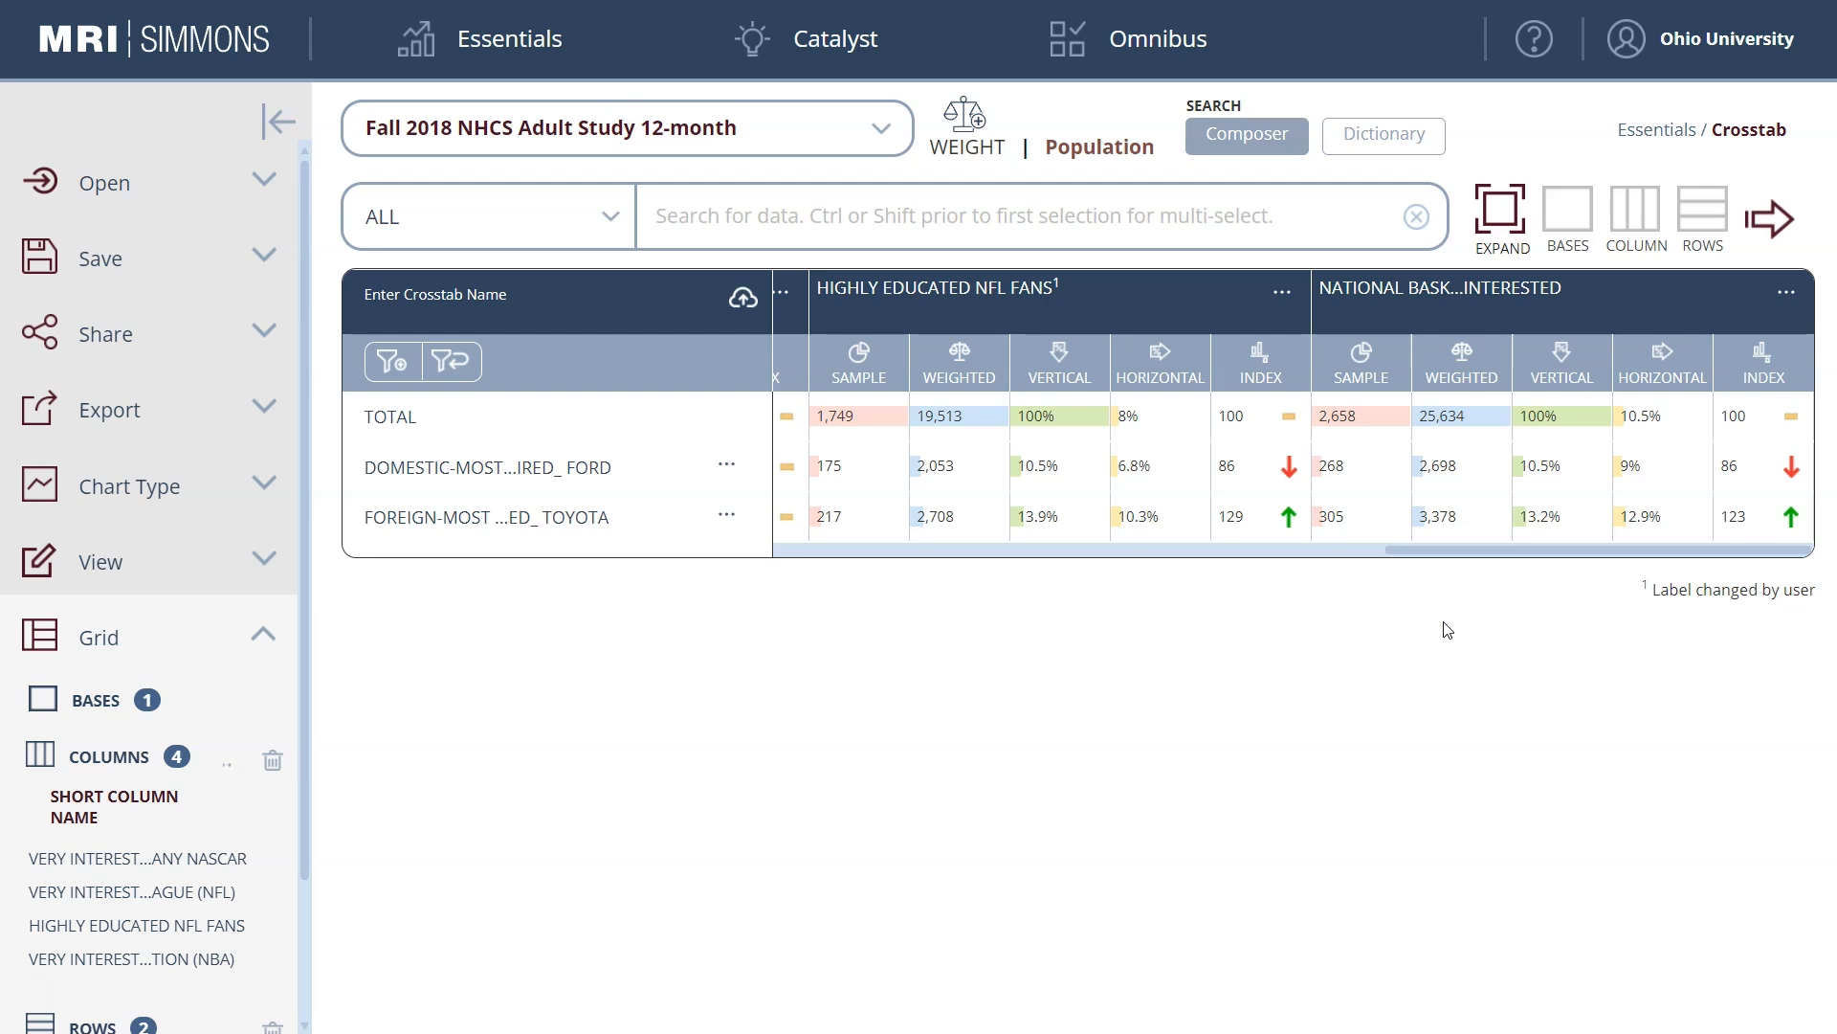
pyautogui.click(690, 608)
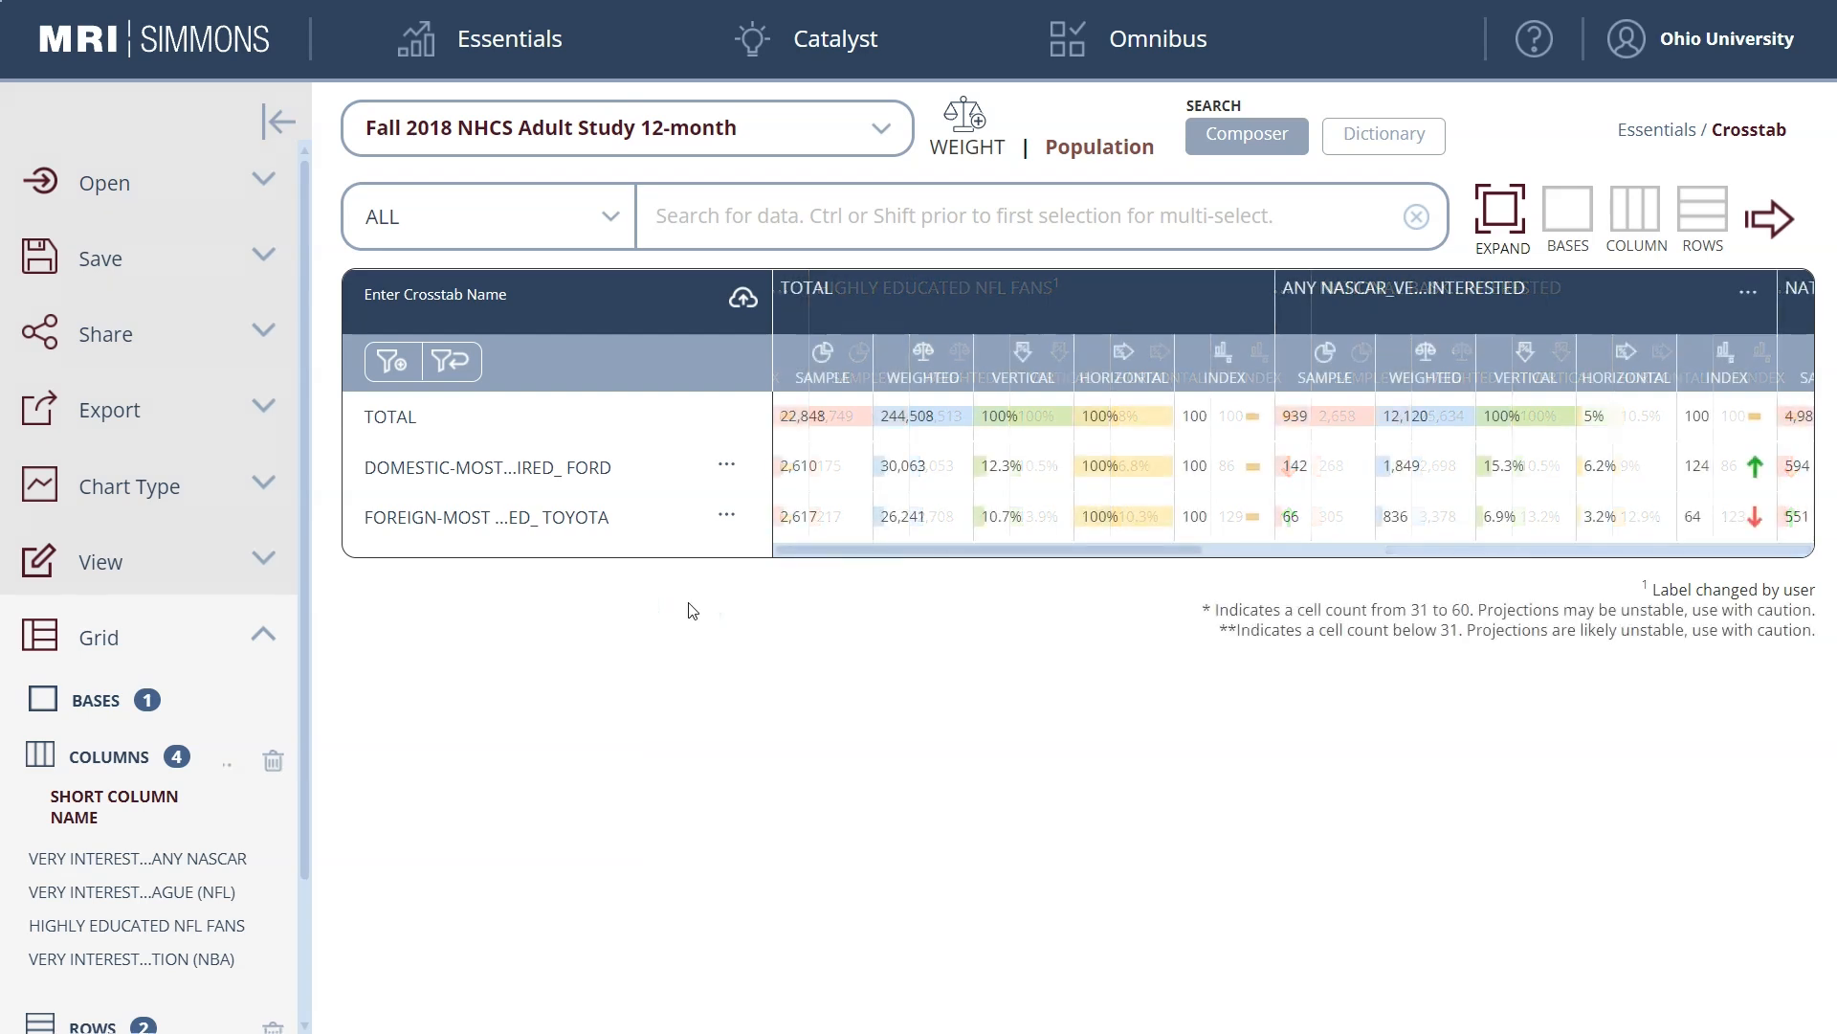
# Export the crosstab as an .XLS file and open it in Excel
pyautogui.click(264, 409)
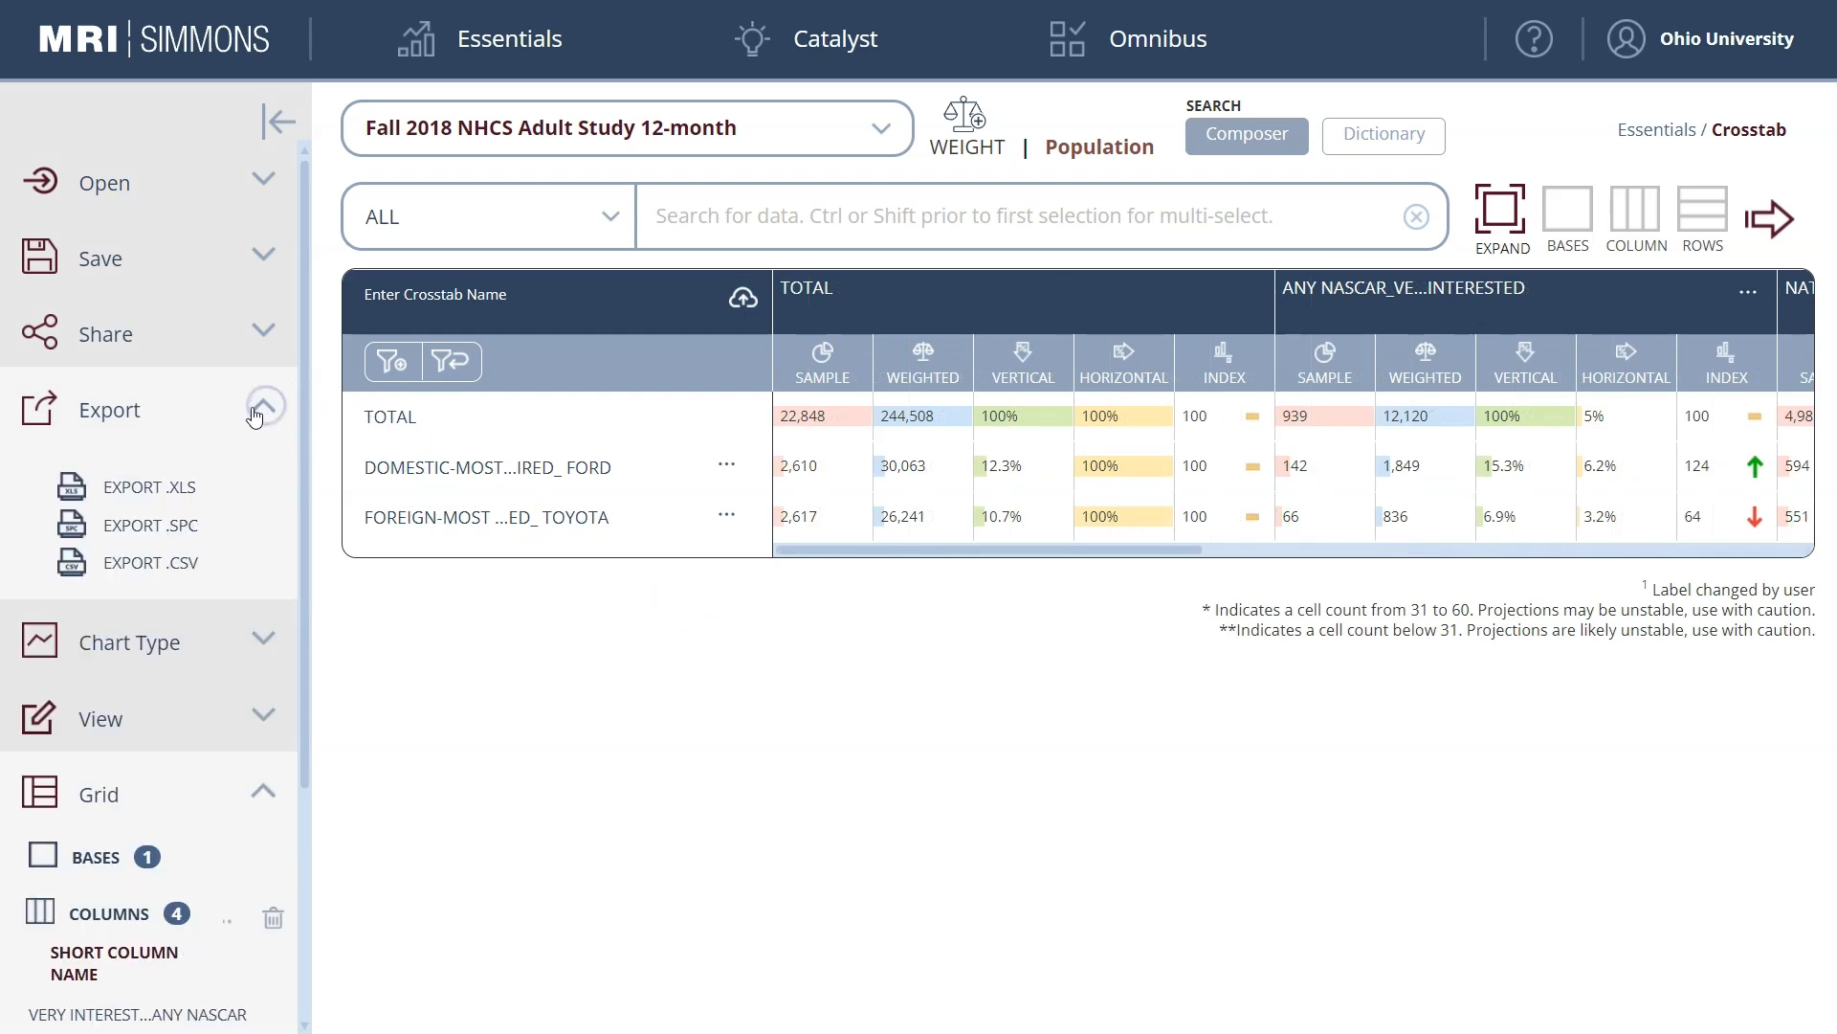
pyautogui.click(178, 489)
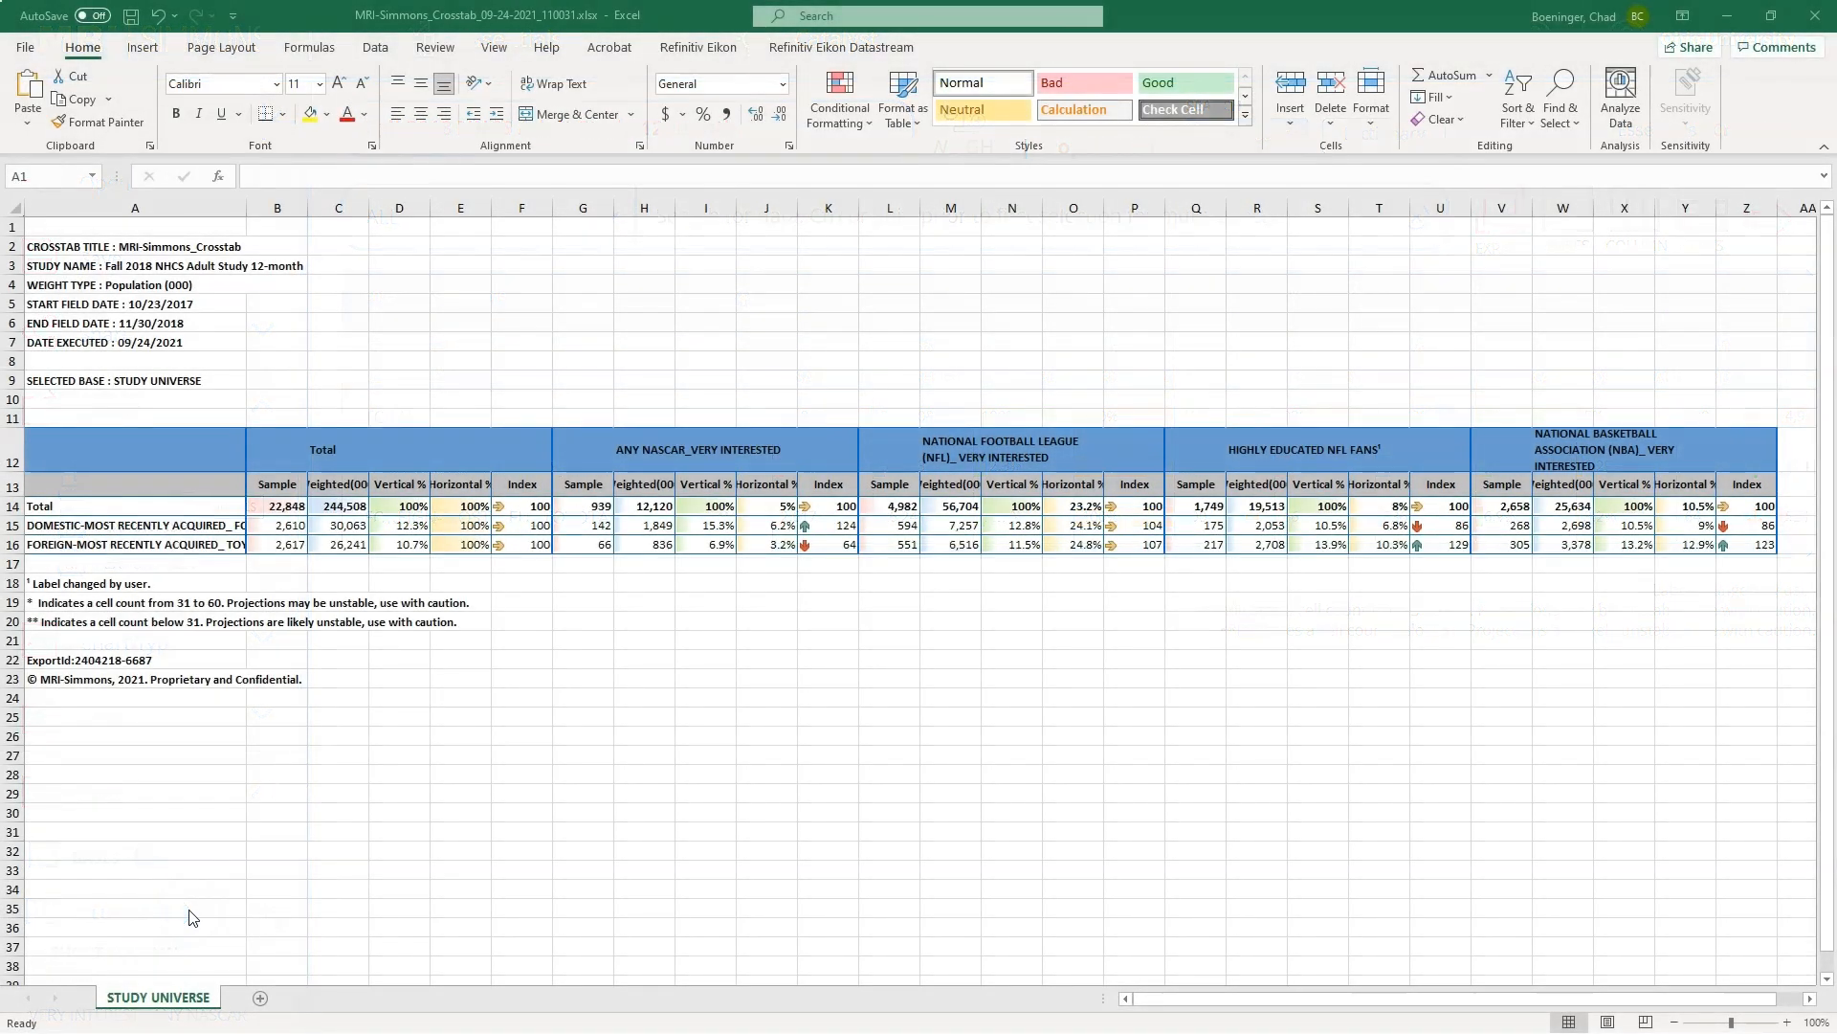